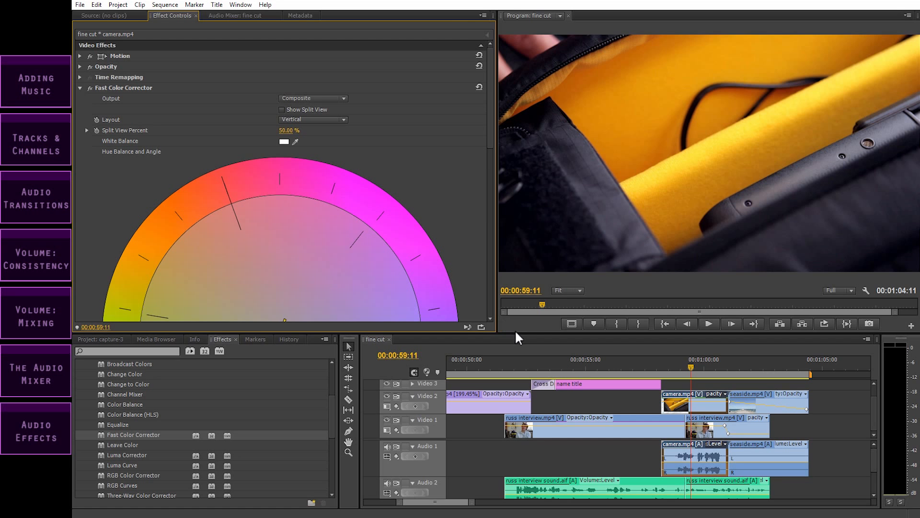
- Enlarge the timeline area and give its audio tracks more vertical space
drag(517, 333, 526, 267)
drag(429, 407, 434, 378)
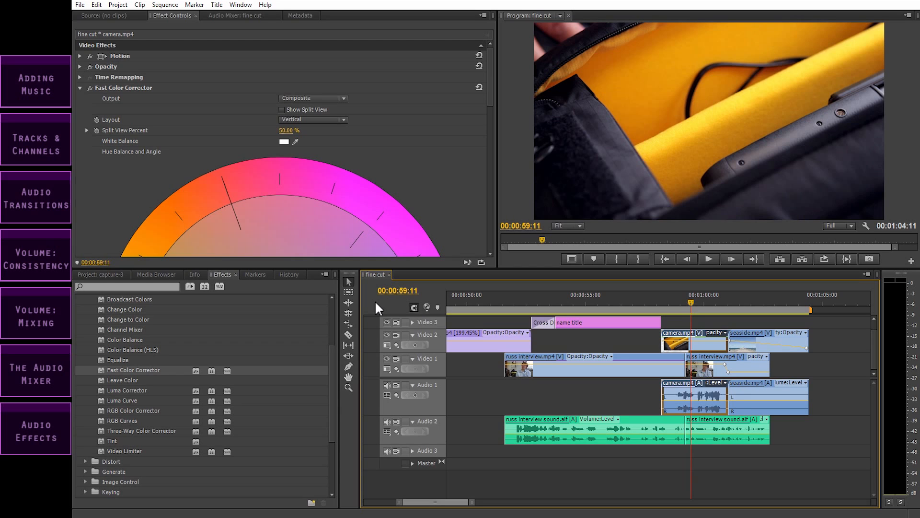
- Open the 3lb3r3th_-_Misunderstood music file from the project's Other Elements bin in the Source monitor
click(113, 273)
click(147, 342)
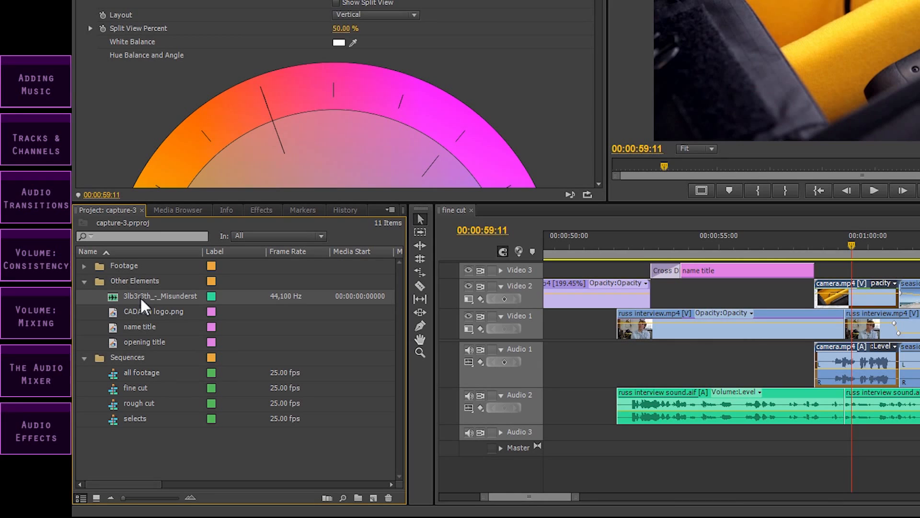
double_click(115, 296)
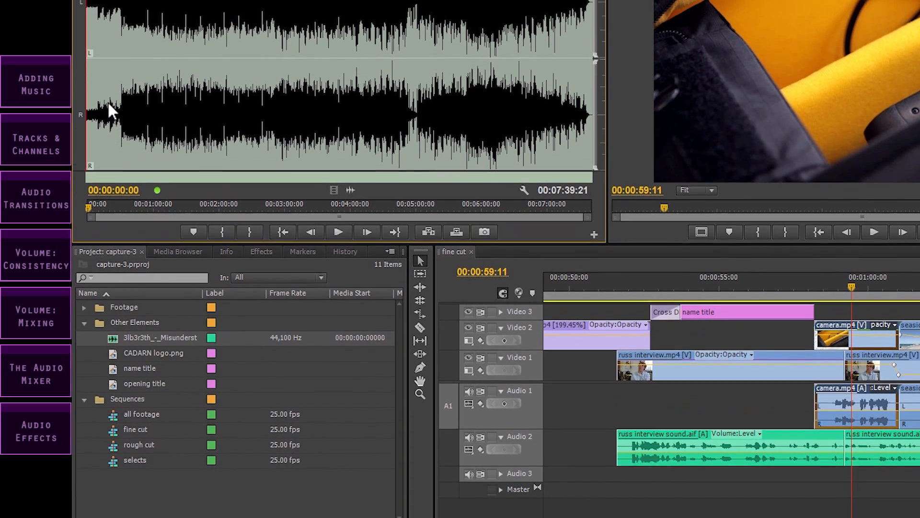
- Park the source playhead at 00:00:11:07, where the first loud note starts in the music waveform
click(99, 66)
key(=)
key(=)
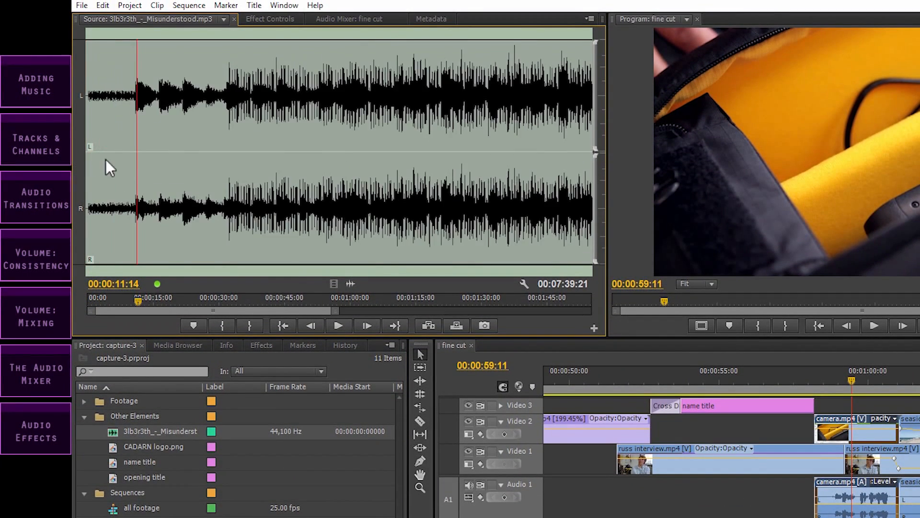
key(=)
key(=)
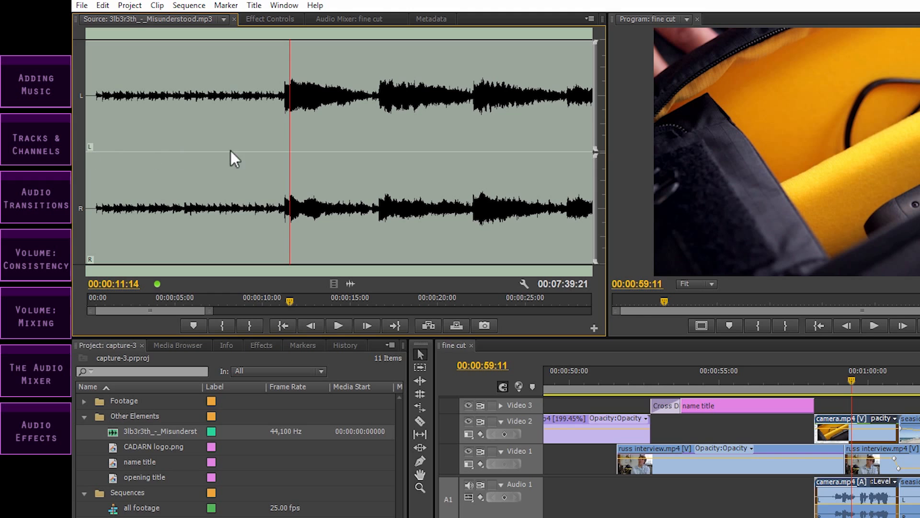
click(284, 163)
key(=)
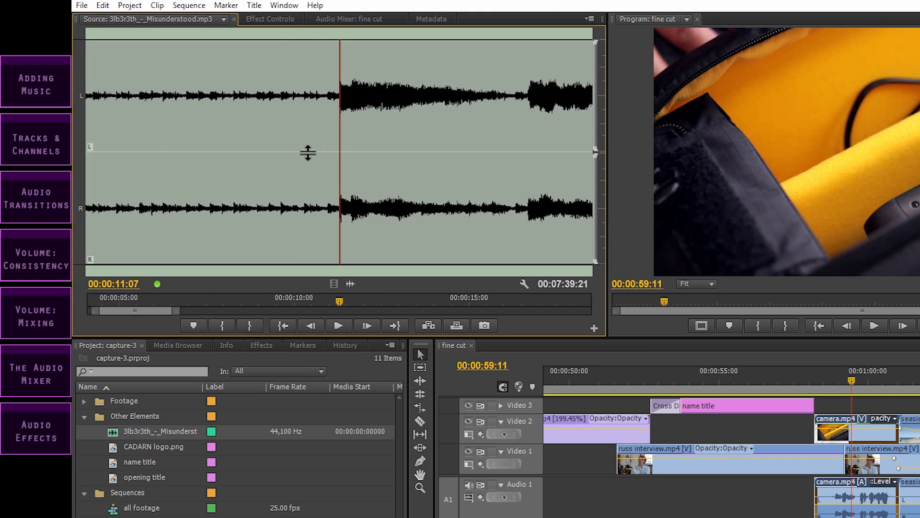
- Examine the music waveform around the first loud note at both wide and close magnification
key(minus)
key(minus)
key(minus)
key(minus)
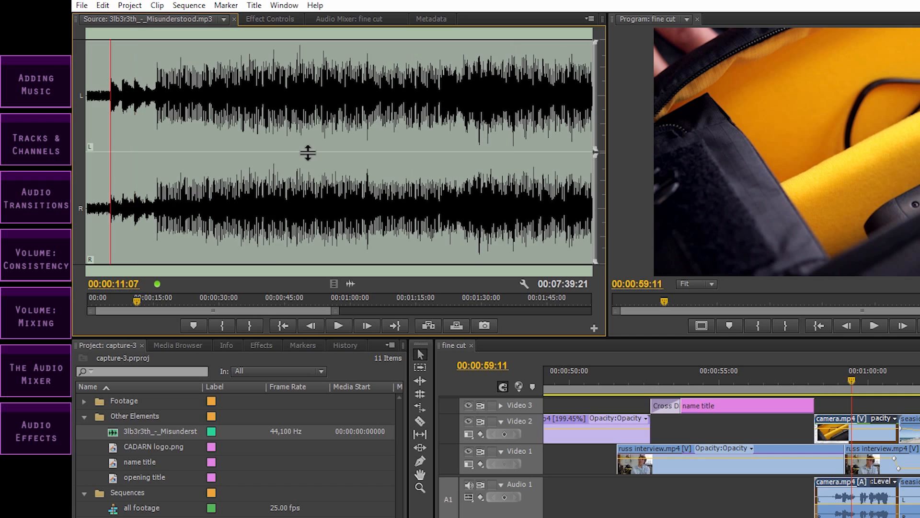
key(equal)
key(equal)
key(equal)
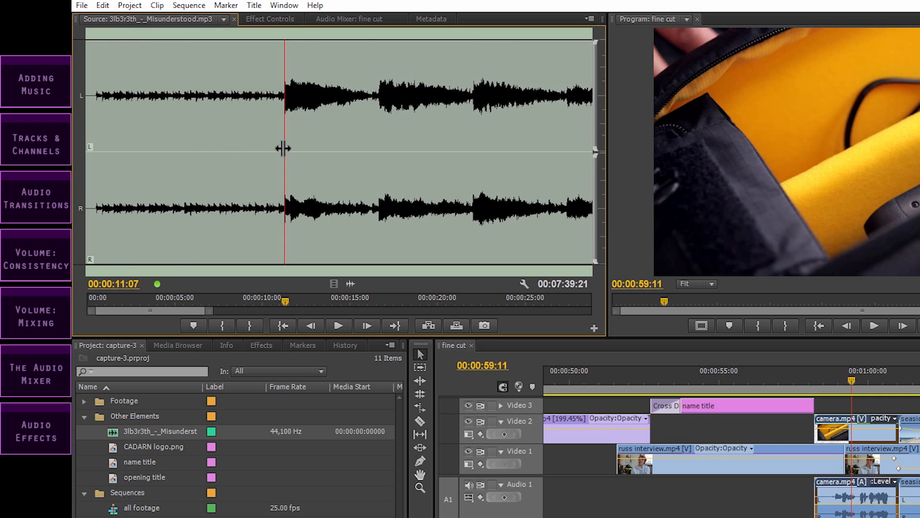
key(equal)
key(equal)
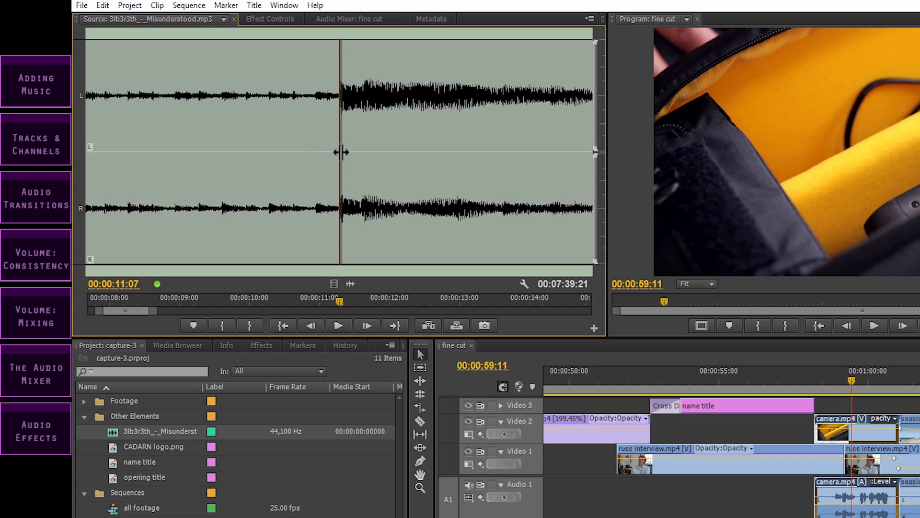
- Scrub and play the music around its first loud note to hear exactly where it starts
mouse_move(332, 149)
mouse_down()
mouse_move(321, 150)
mouse_move(333, 150)
mouse_up()
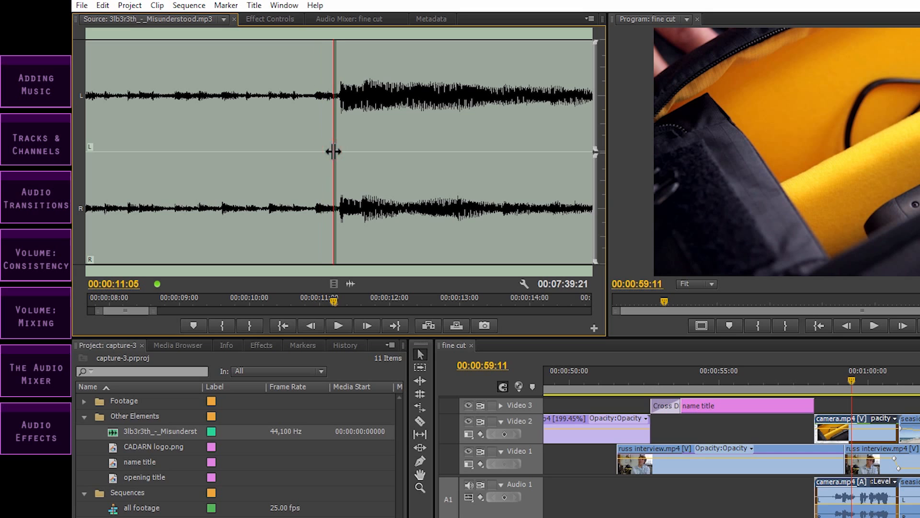
key(minus)
key(minus)
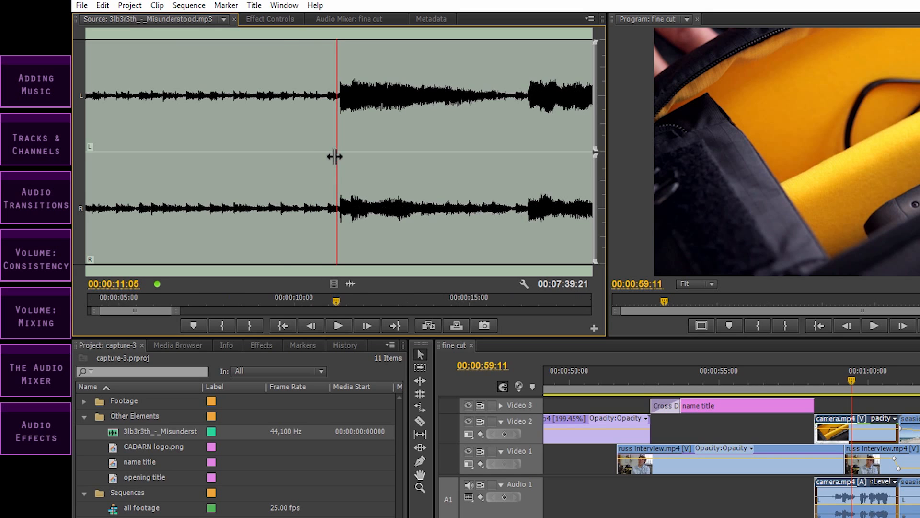
drag(284, 151, 274, 151)
key(space)
key(space)
drag(308, 152, 265, 153)
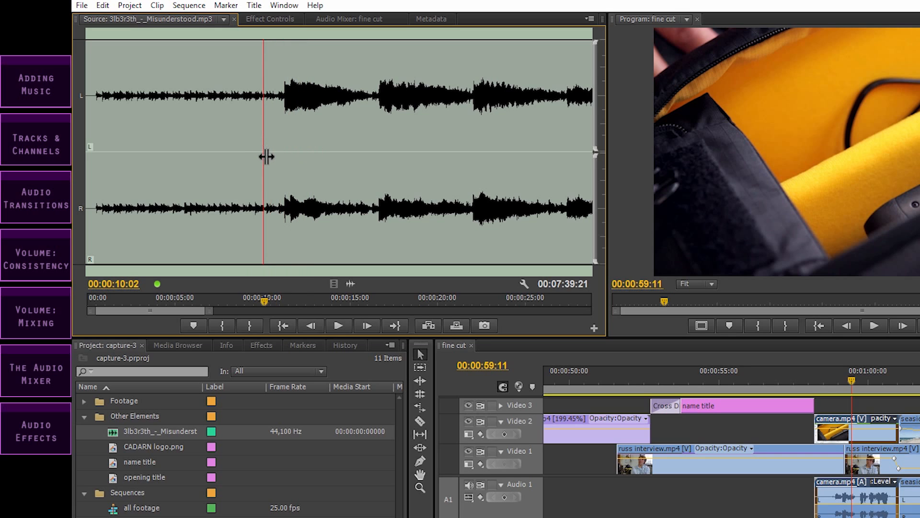
key(space)
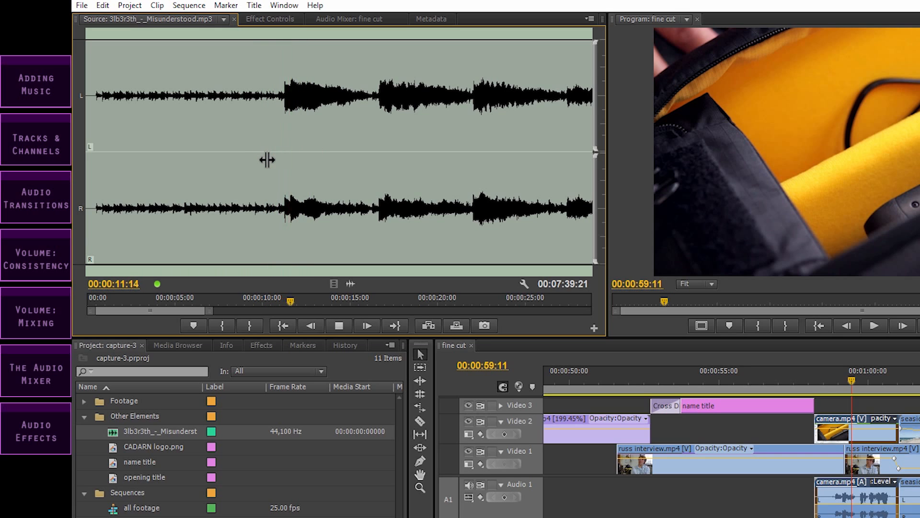
key(space)
mouse_move(285, 153)
mouse_down()
mouse_move(239, 155)
mouse_move(286, 145)
mouse_up()
click(269, 156)
click(278, 145)
key(space)
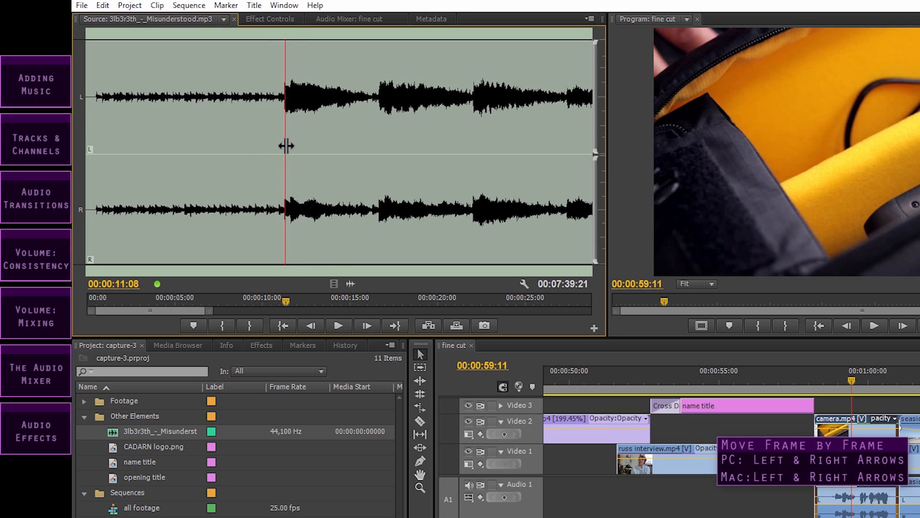
- Mark an In point at 00:00:11:07, the exact frame where the music's first loud note starts
key(equal)
key(equal)
key(equal)
key(equal)
key(equal)
key(Left)
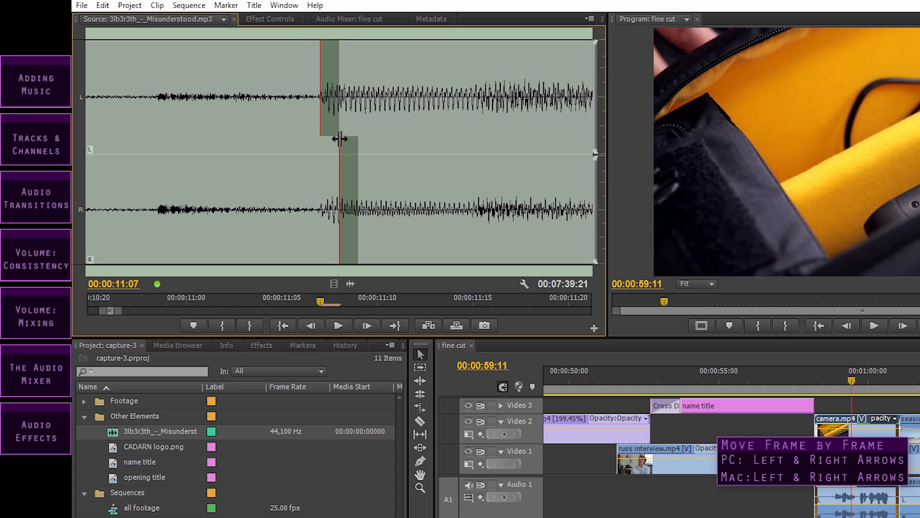
key(Left)
key(Left)
key(Left)
key(Left)
key(Right)
key(Right)
key(Right)
key(Right)
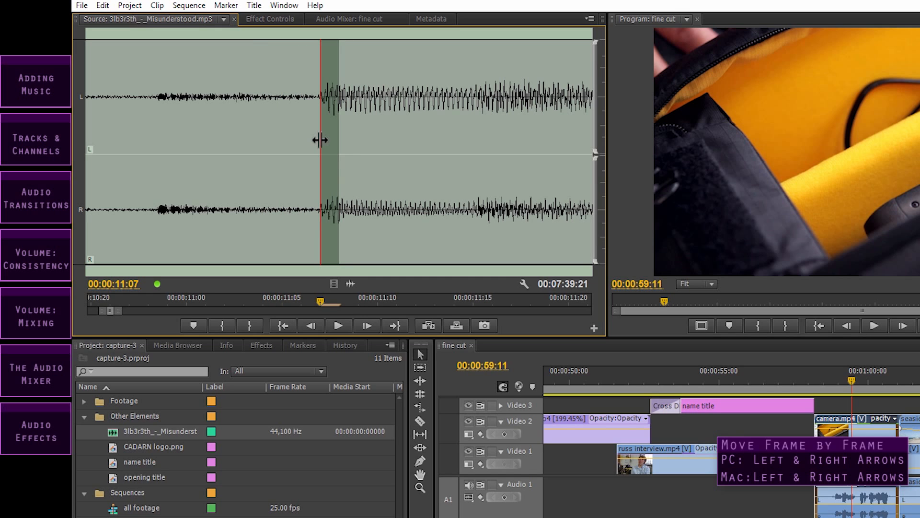
click(223, 324)
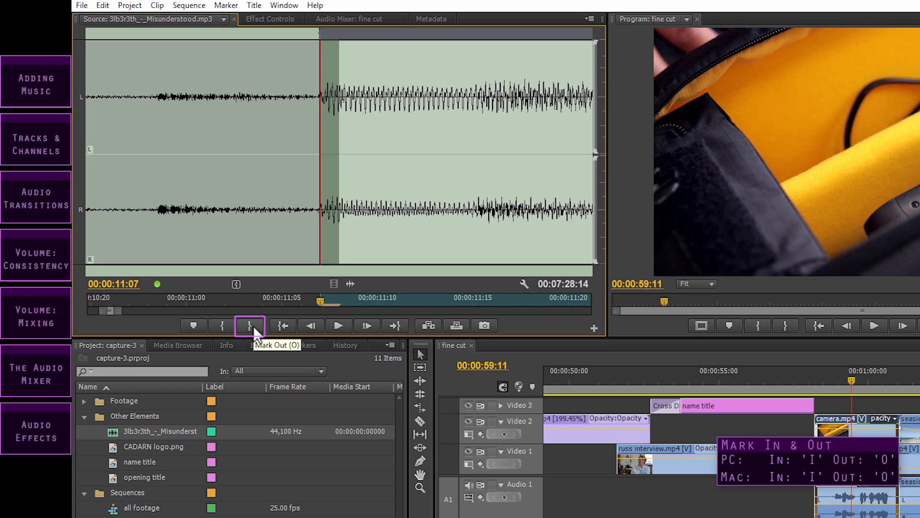
- Mark an Out point at 00:00:31:15, just before the denser section of the music begins
click(473, 187)
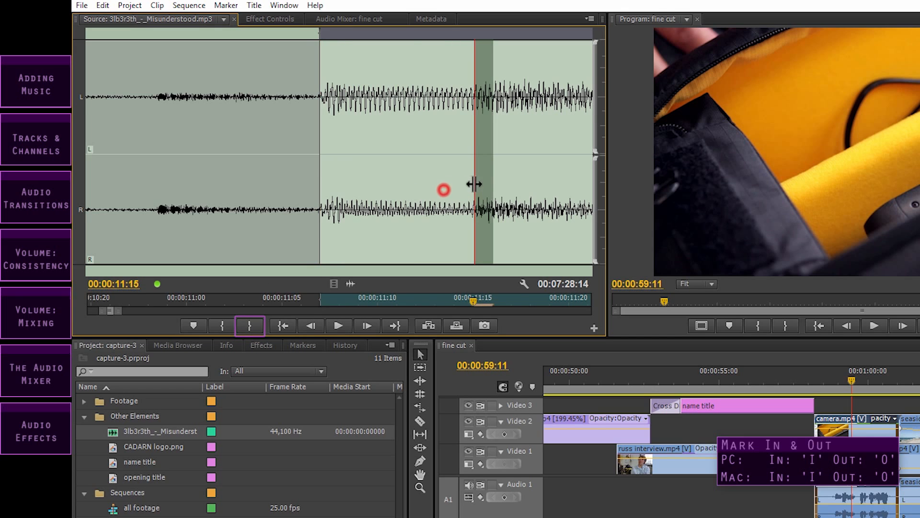
key(minus)
key(minus)
key(minus)
key(minus)
key(minus)
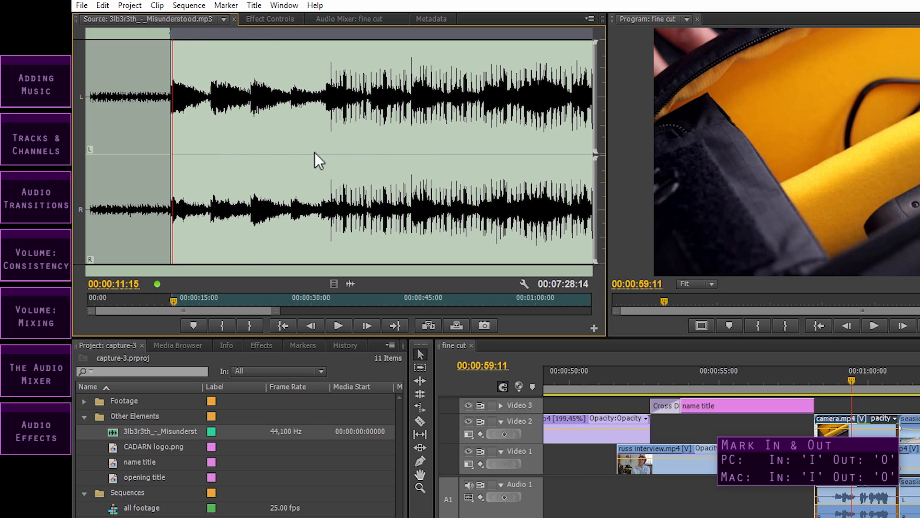
click(271, 151)
drag(334, 149, 319, 150)
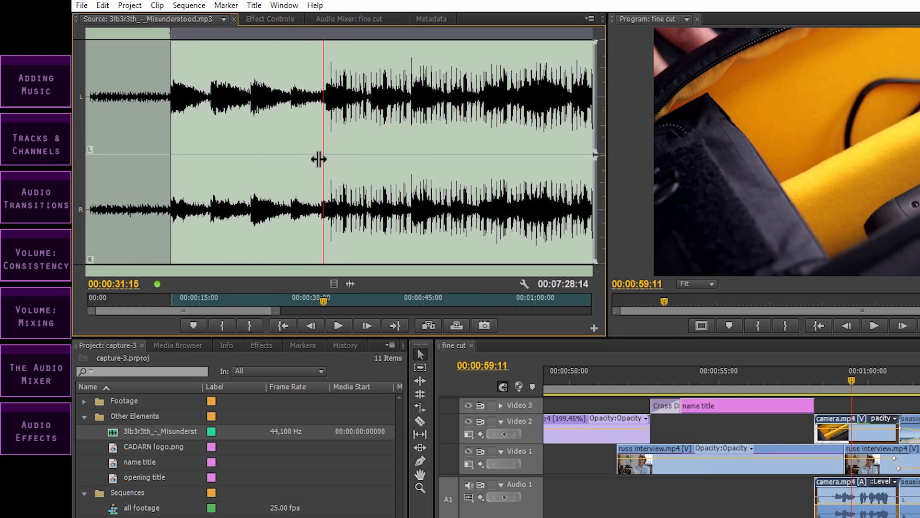
click(254, 326)
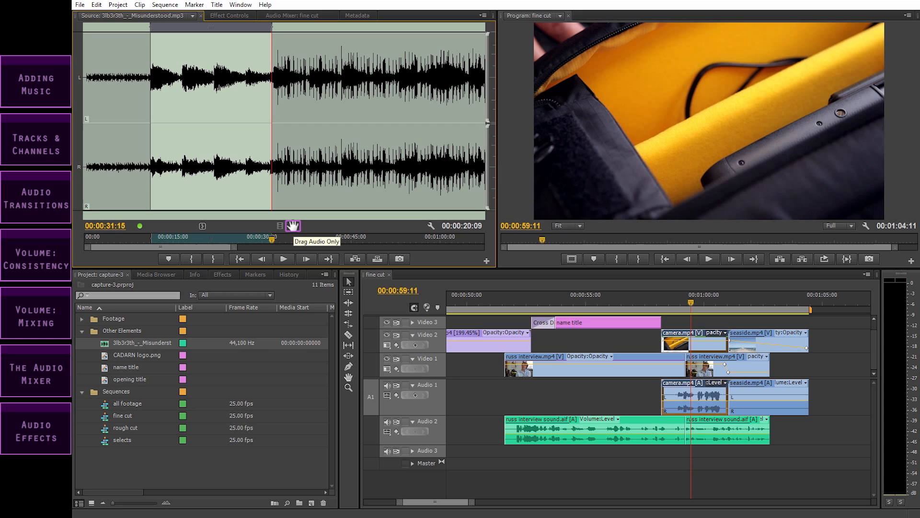
- Place the marked music's audio on Audio 3 at the start of the opening title, and expand that track to show its waveform
drag(292, 225, 496, 454)
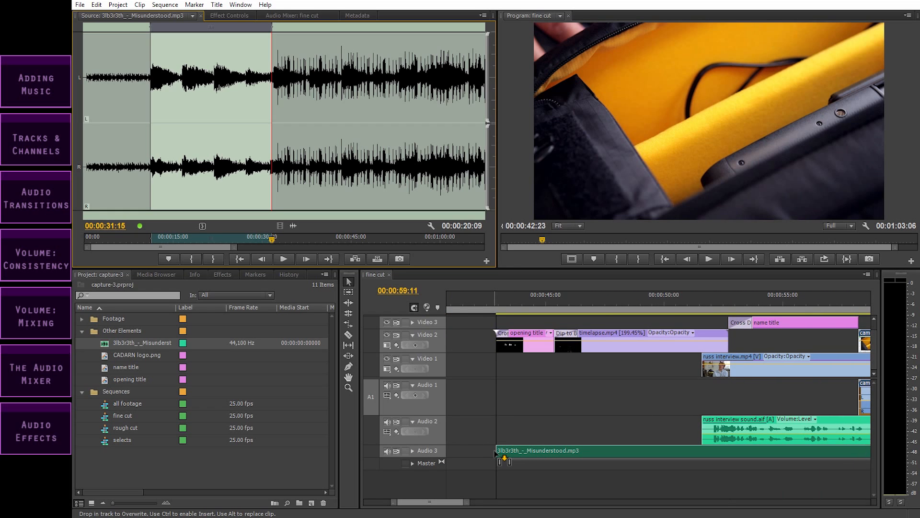
drag(495, 454, 495, 454)
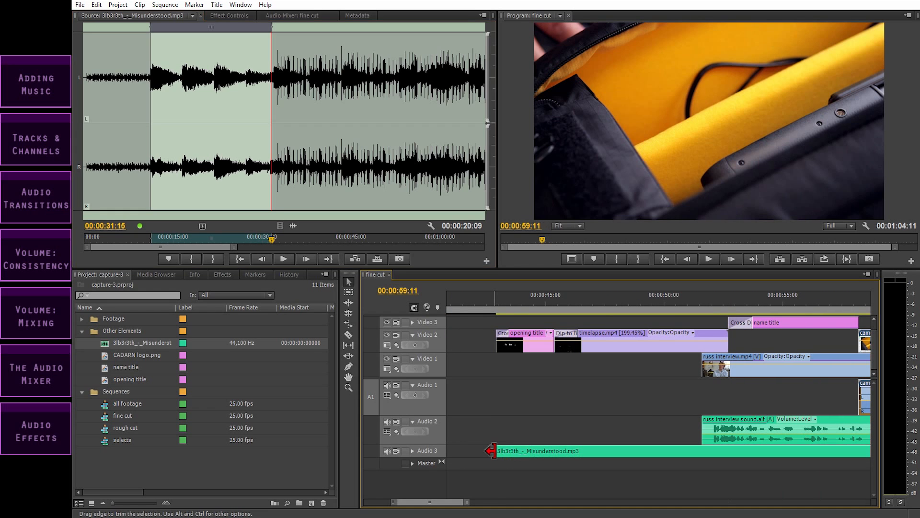
click(413, 450)
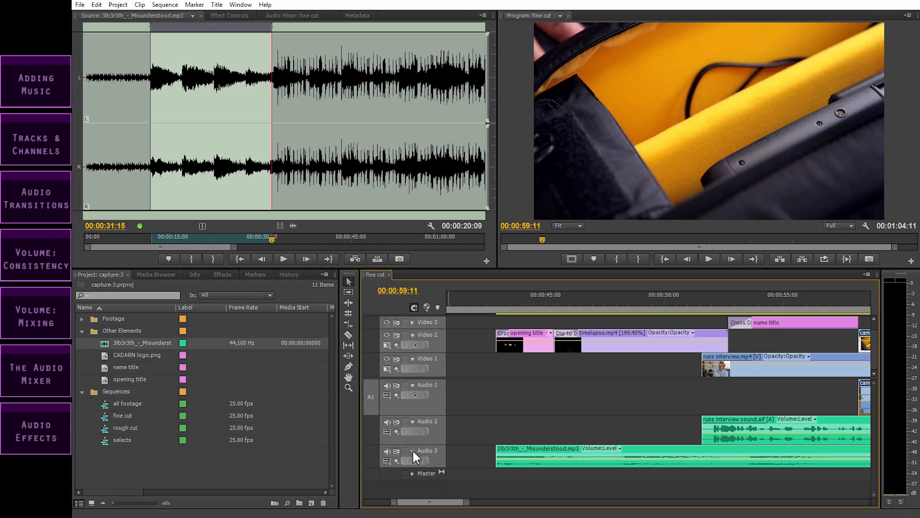
drag(424, 467, 423, 476)
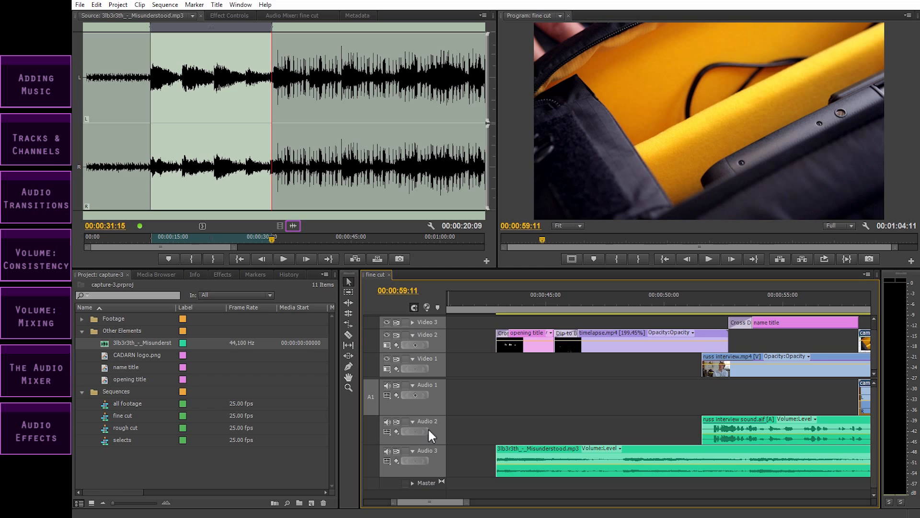
- Extend the end of the music clip on Audio 3 to line up with the end of the seaside clip
click(618, 296)
key(minus)
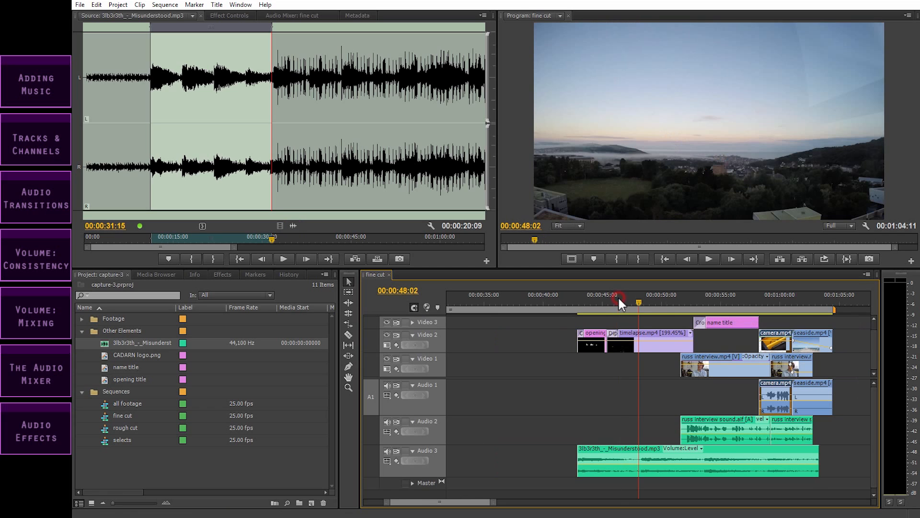
drag(819, 464, 835, 465)
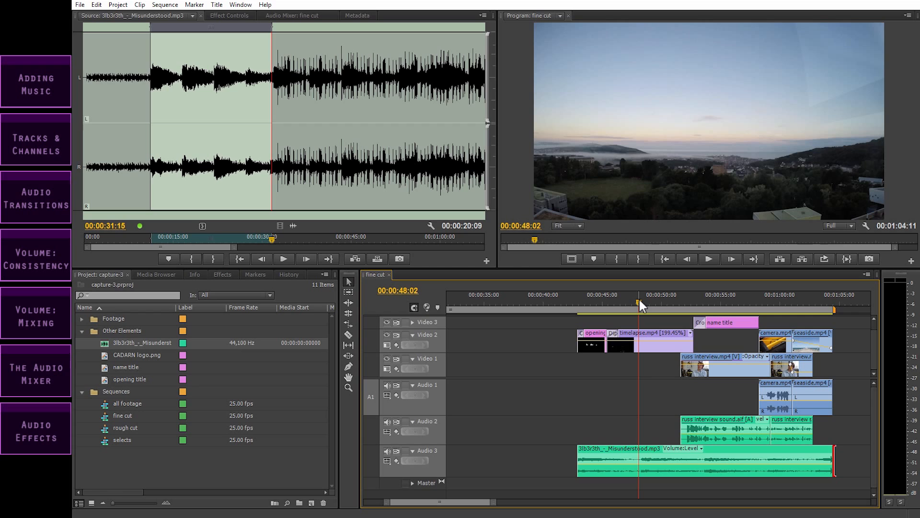
- Play the sequence with music from just before the opening title, and return the playhead to 00:00:42:08
drag(638, 302, 575, 298)
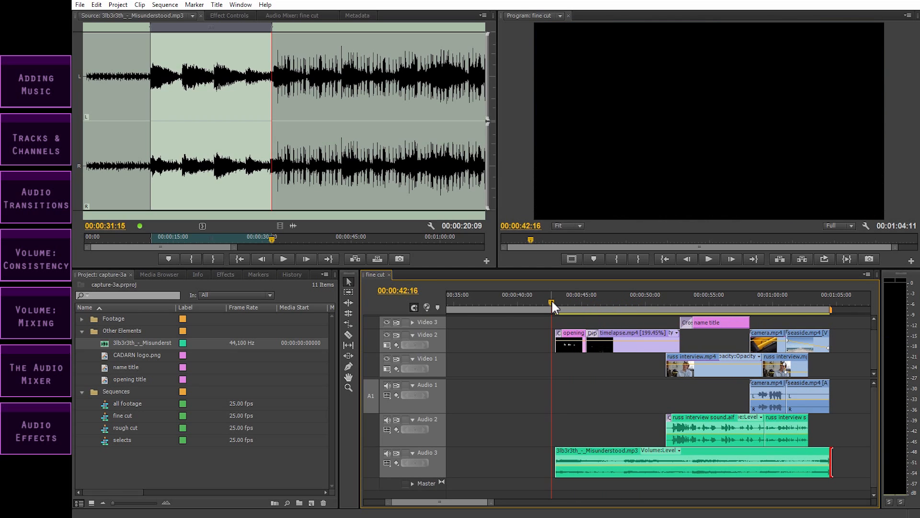
key(space)
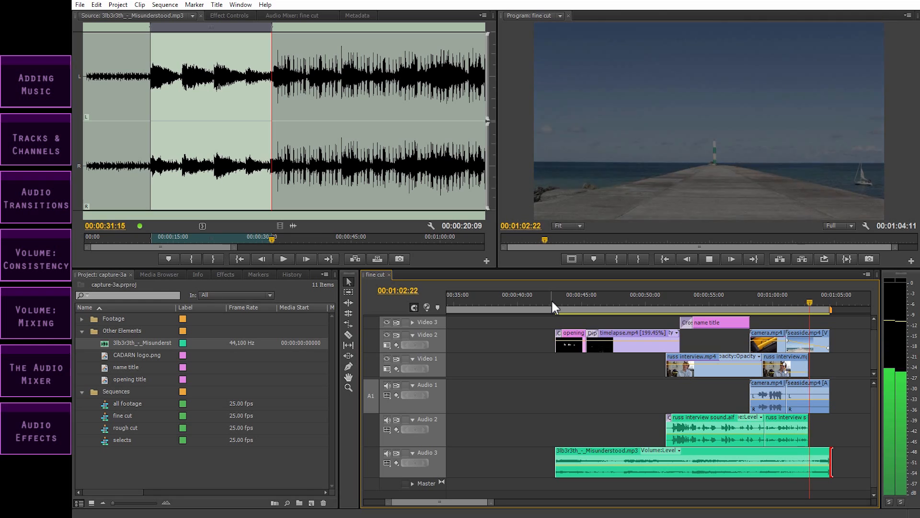
drag(551, 299, 547, 300)
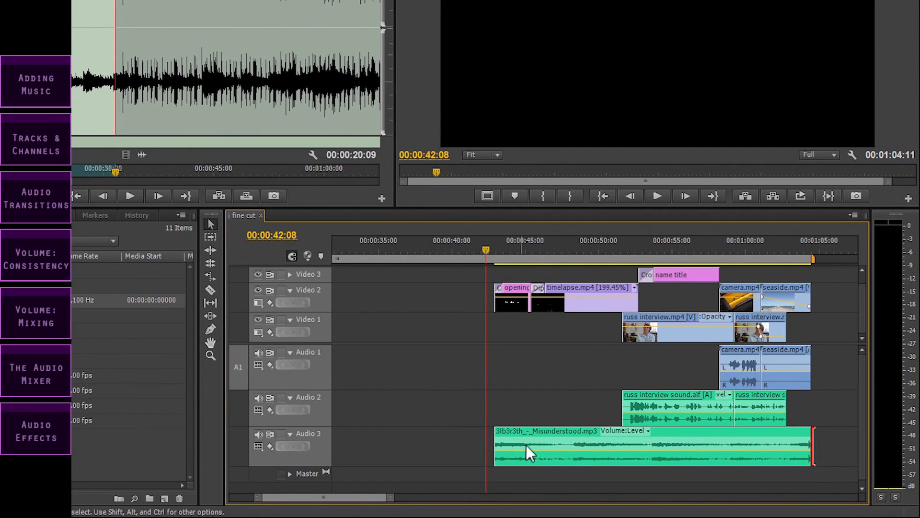
- Increase the Audio 3 track height and play the opening title to check the music on the audio meters
drag(315, 466, 317, 478)
key(space)
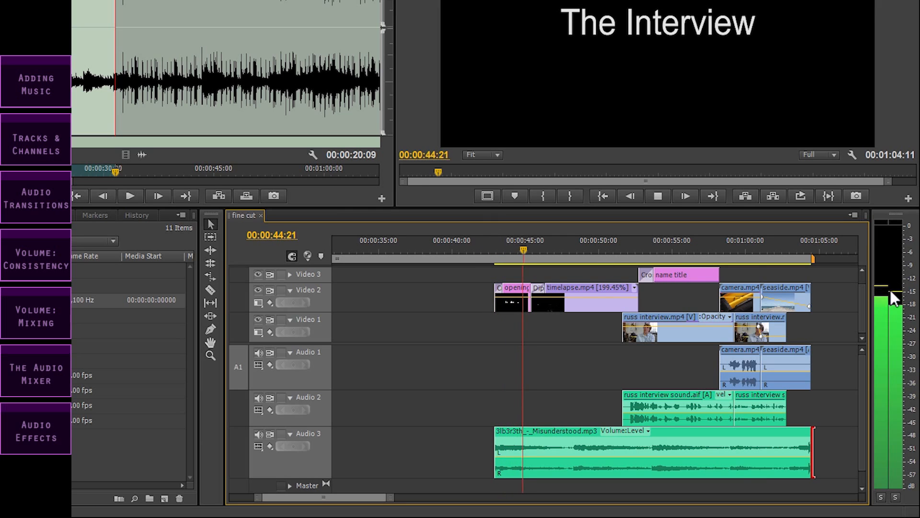
key(space)
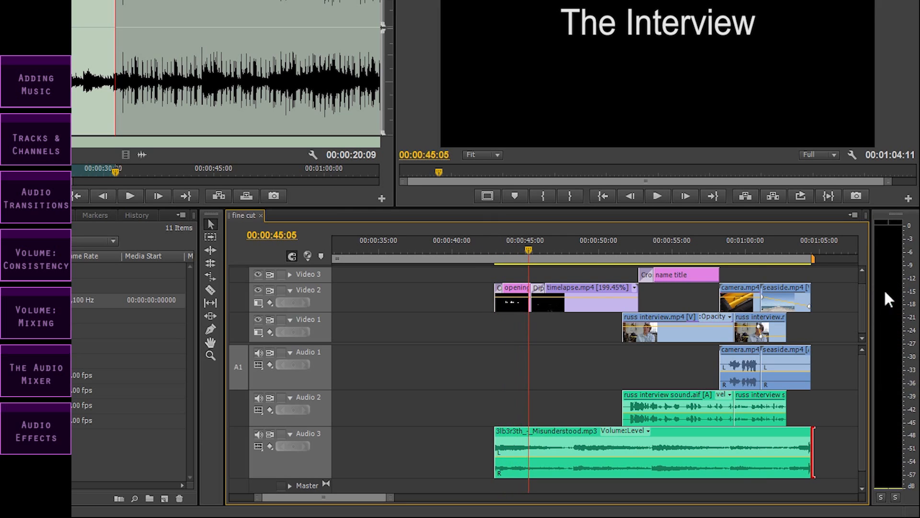
- Increase the Audio 1 track height and inspect the camera clip's left and right channels around 00:00:59:02
click(312, 372)
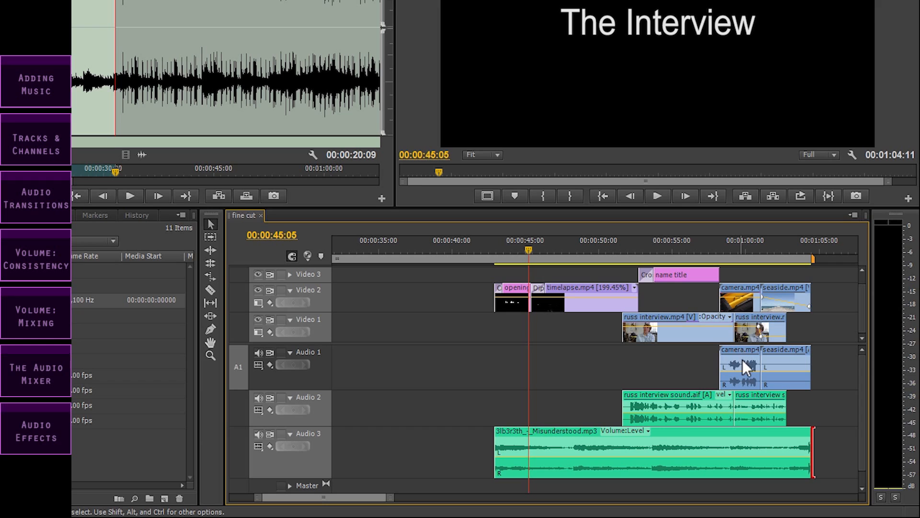
drag(340, 389, 340, 401)
click(731, 253)
key(=)
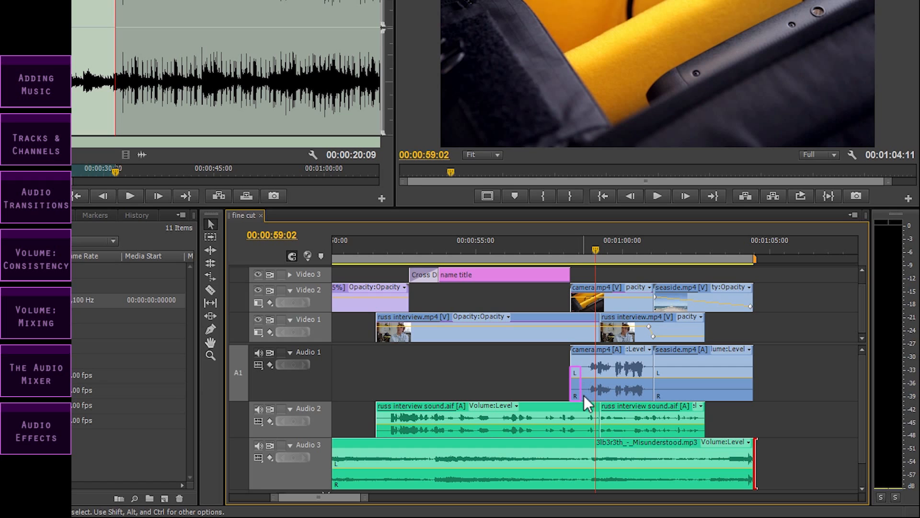
key(-)
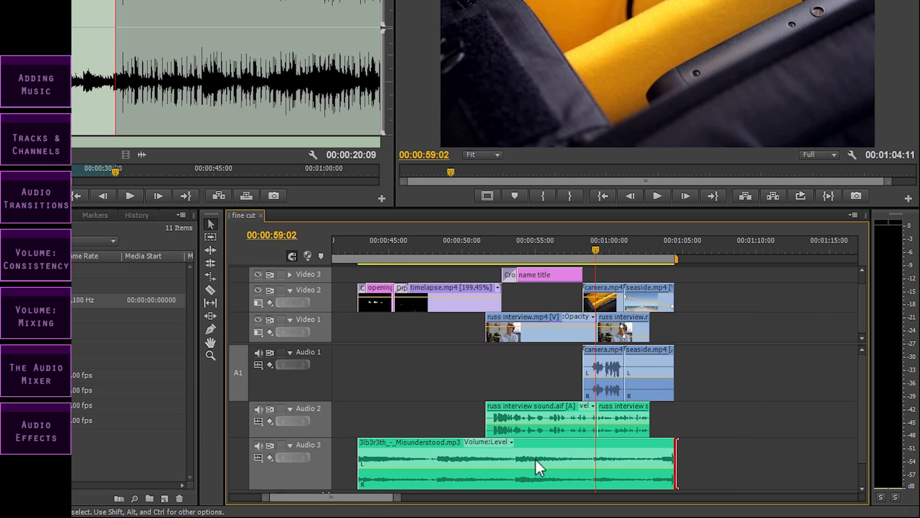
- Examine the camera and seaside clips' channels on Audio 1, and move the playhead to the opening title at 00:00:43:13
scroll(363, 498, up, 4)
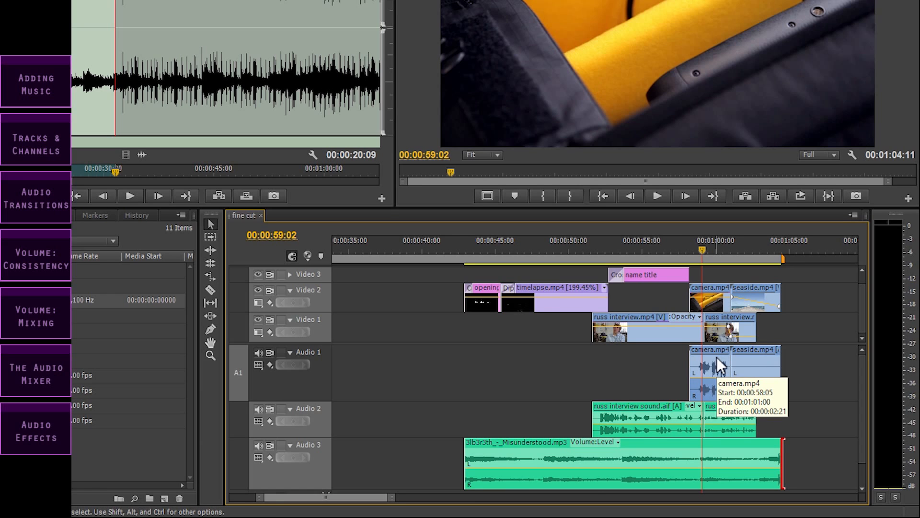
key(=)
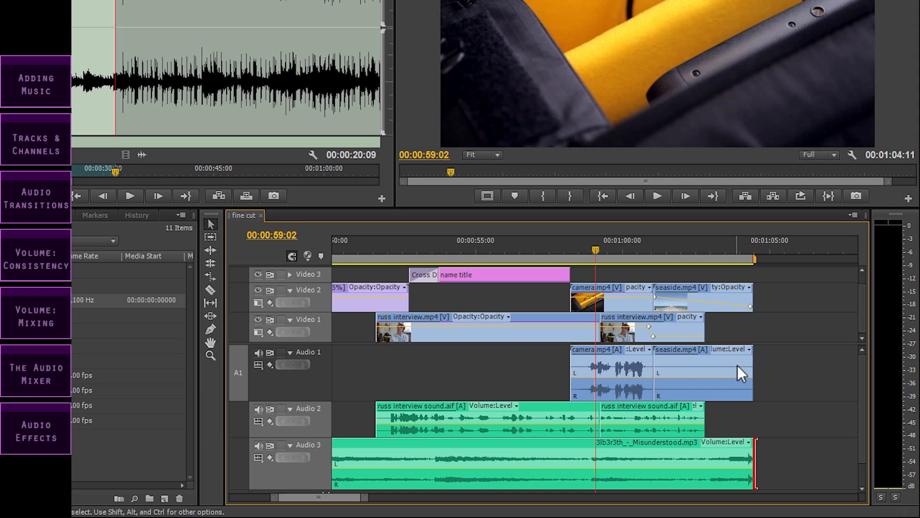
key(minus)
click(370, 244)
key(equal)
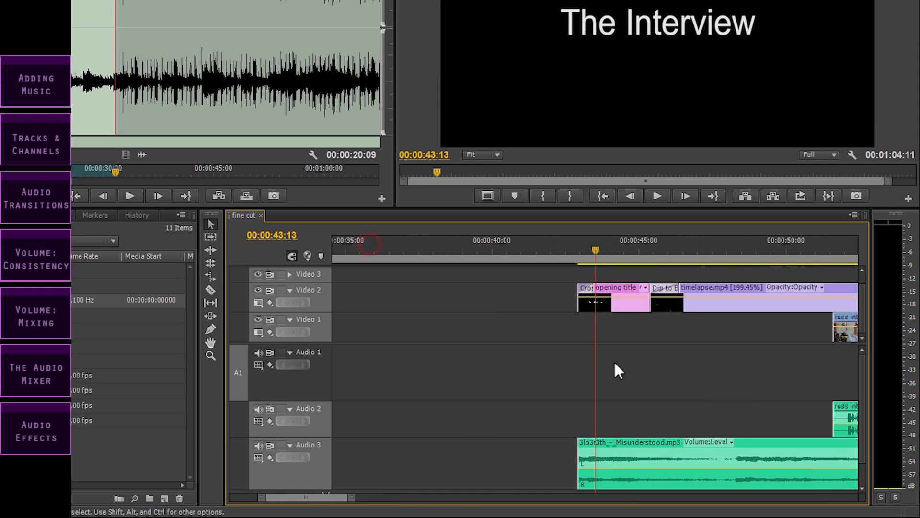
- Examine the left and right channel waveforms of the music clip on Audio 3 along its full length
drag(332, 501, 343, 511)
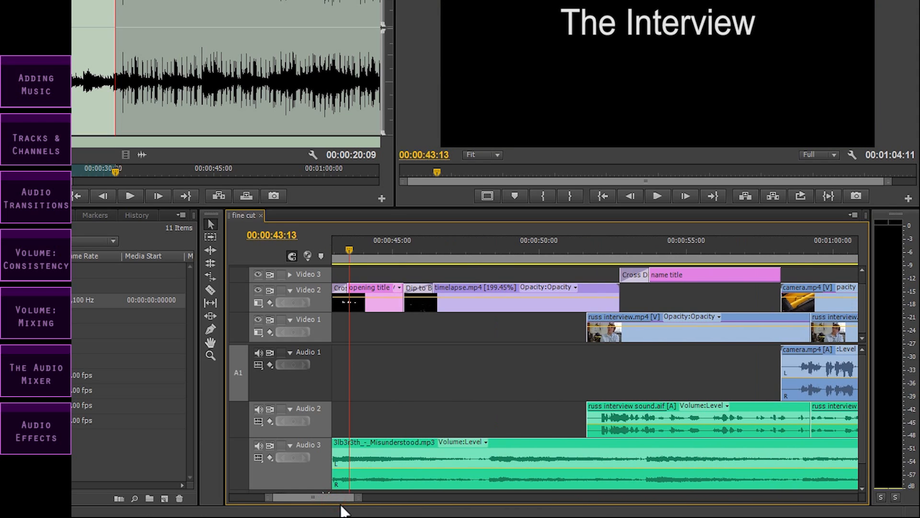
drag(862, 410, 863, 436)
drag(314, 463, 329, 497)
key(equal)
key(equal)
key(minus)
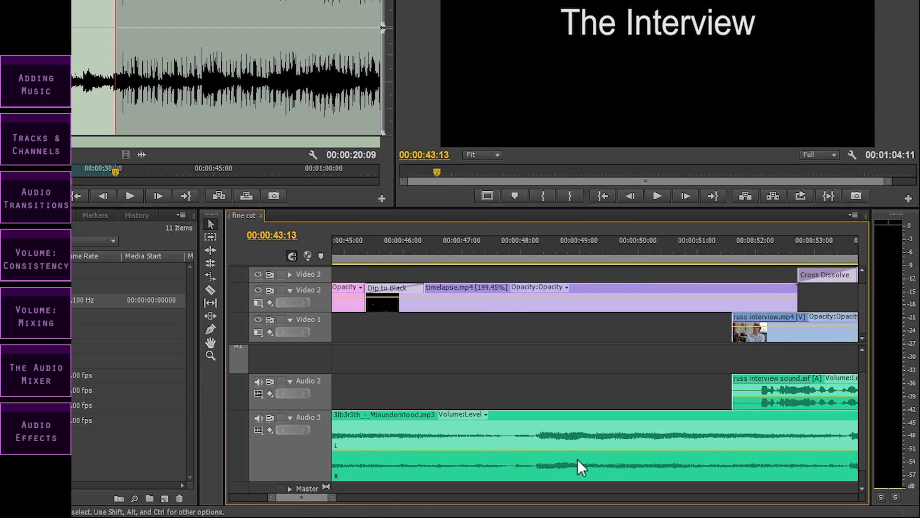
key(minus)
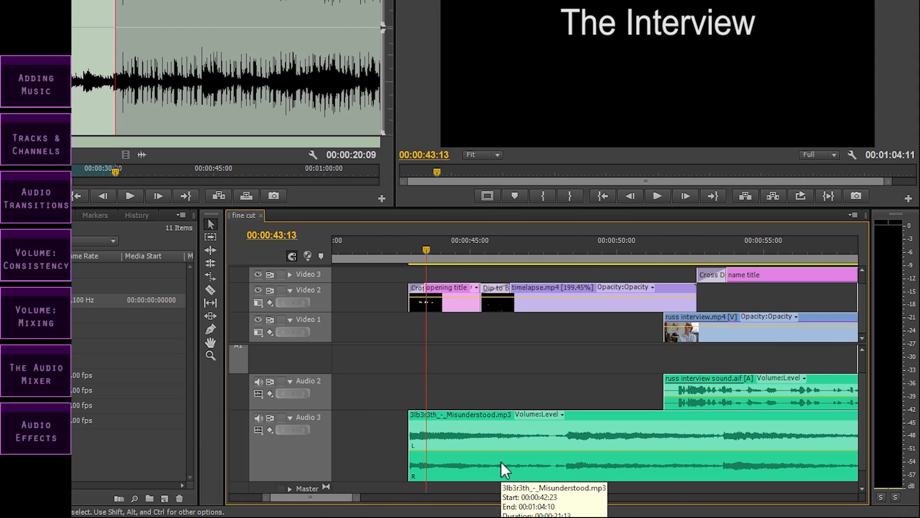
key(minus)
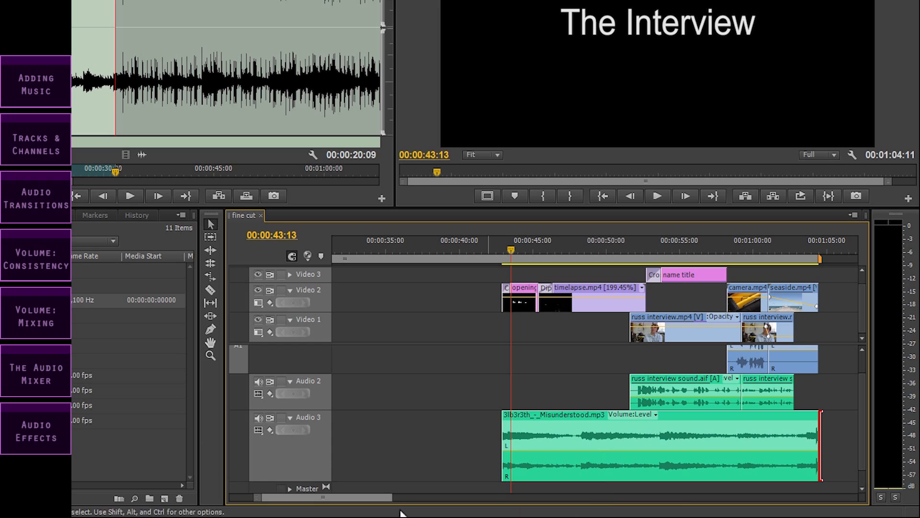
drag(371, 499, 375, 496)
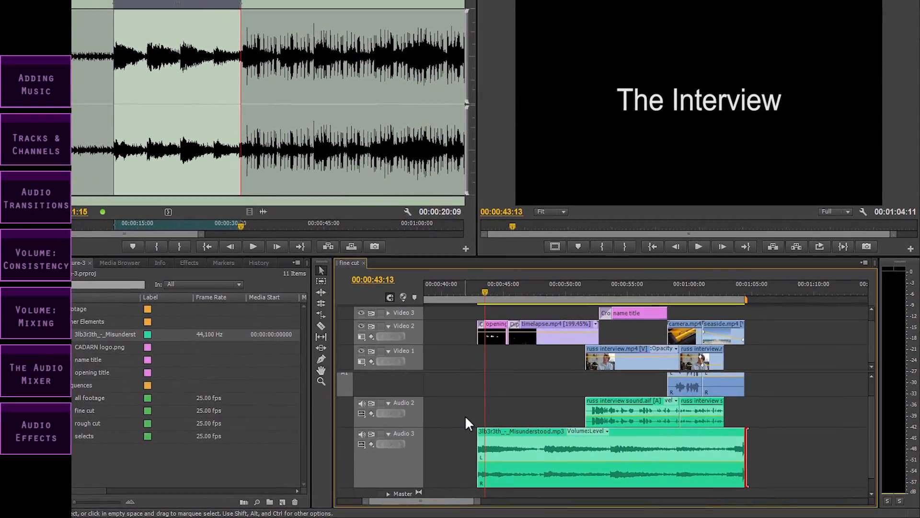
- Import two channels.mp4 from the Learning Premiere folder on the desktop and move it into the Footage bin
click(154, 462)
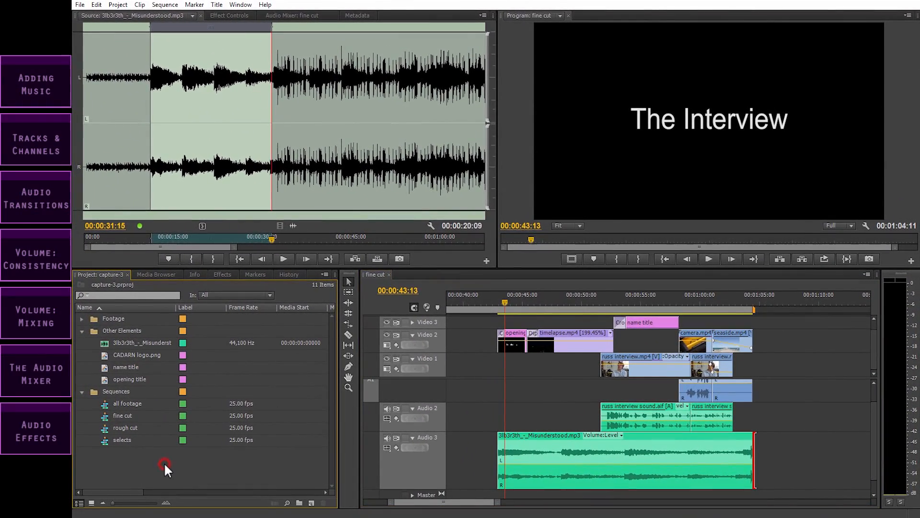
right_click(108, 470)
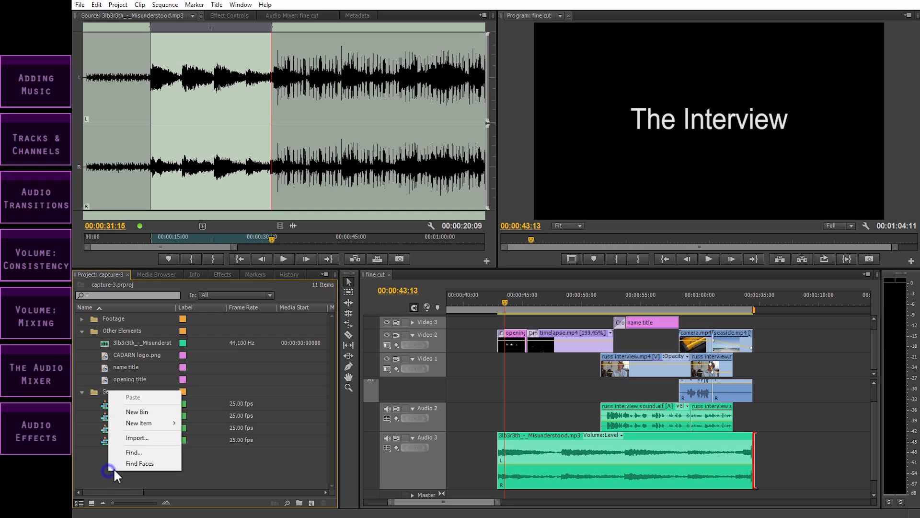
click(143, 438)
click(117, 82)
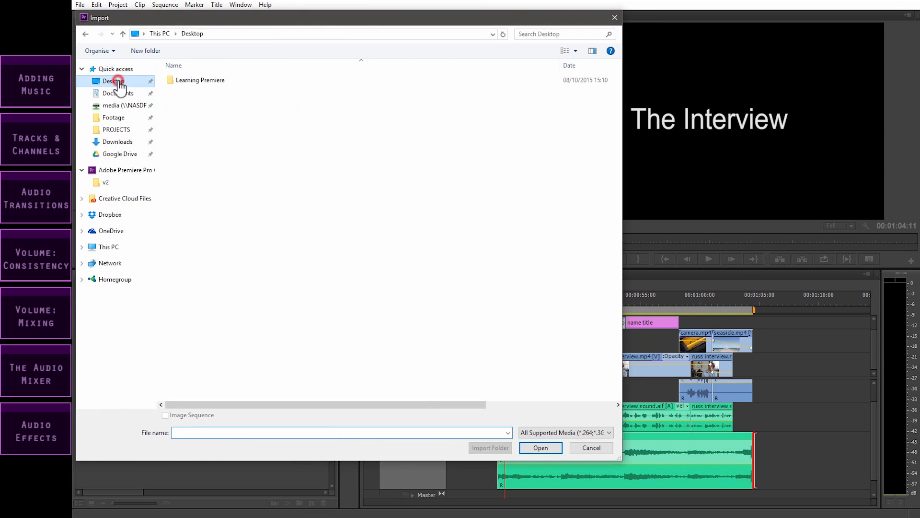
click(181, 82)
double_click(182, 82)
click(192, 112)
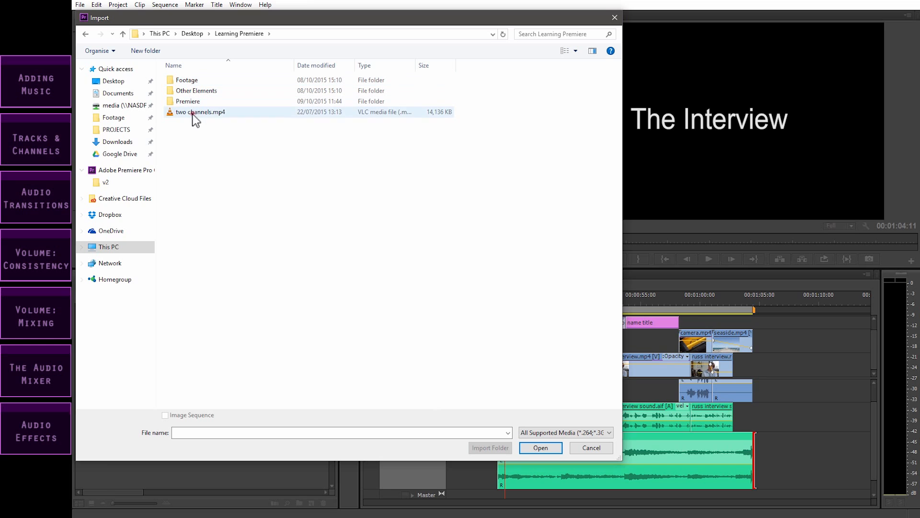
click(536, 451)
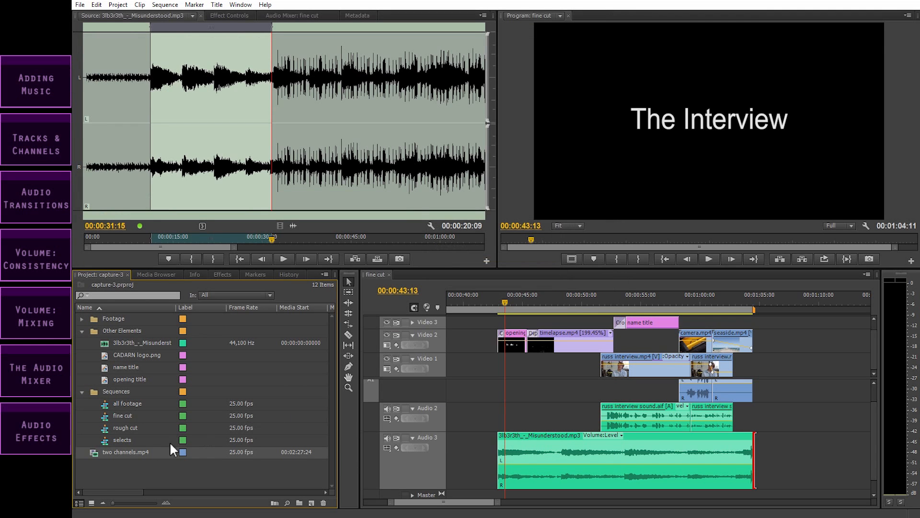
drag(96, 450, 109, 322)
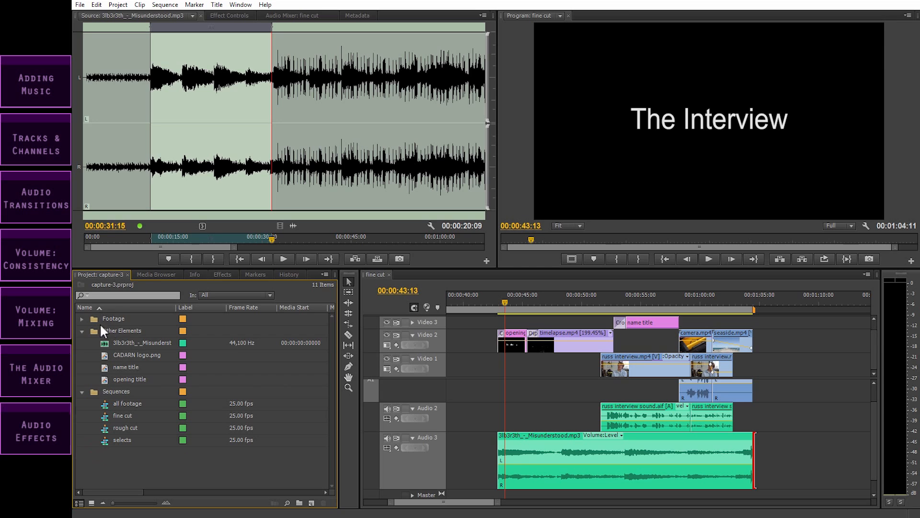
- Place two channels.mp4 from the Footage bin on Video 3 and Audio 3 at about 00:01:06:14, and set the playhead to 00:01:07:15
click(82, 318)
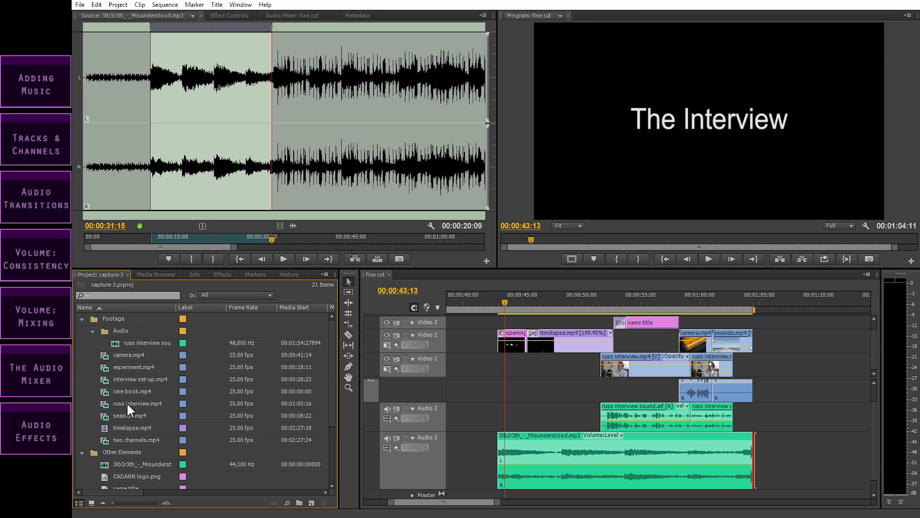
drag(115, 435, 780, 453)
click(795, 296)
key(minus)
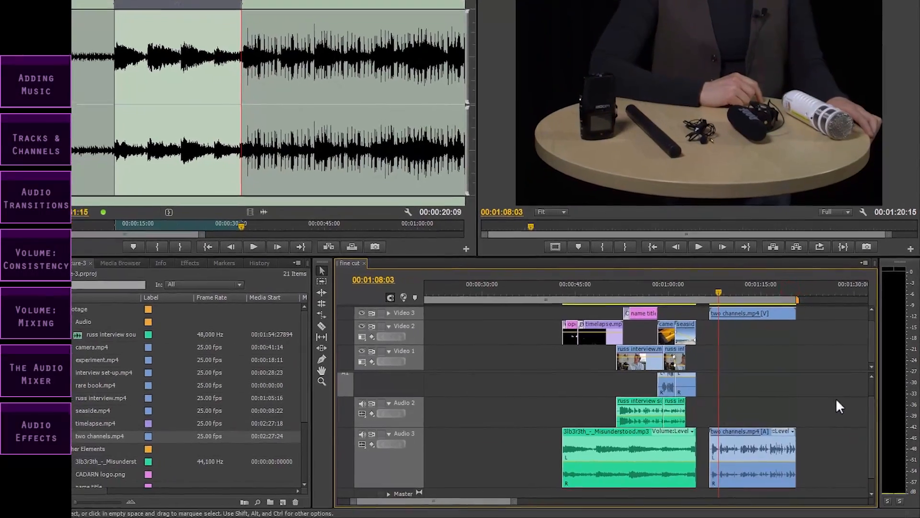
key(equal)
drag(405, 500, 430, 496)
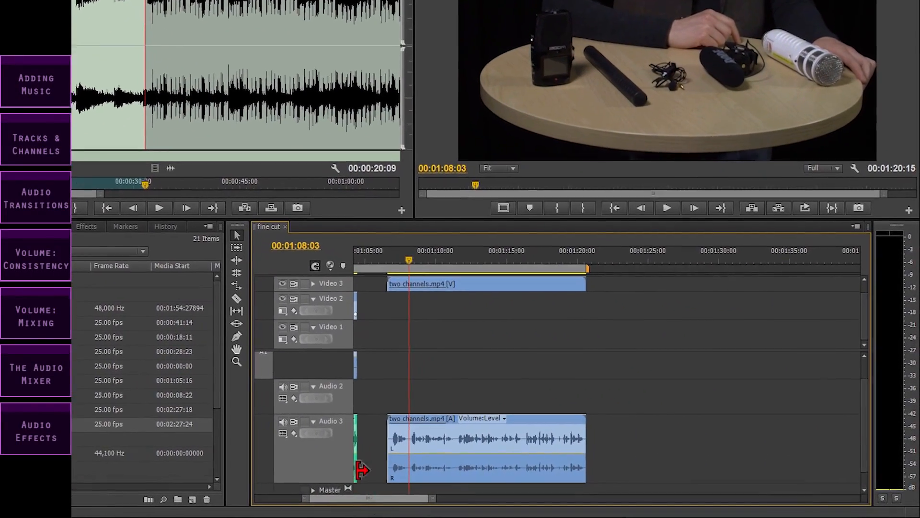
drag(395, 253, 390, 253)
key(equal)
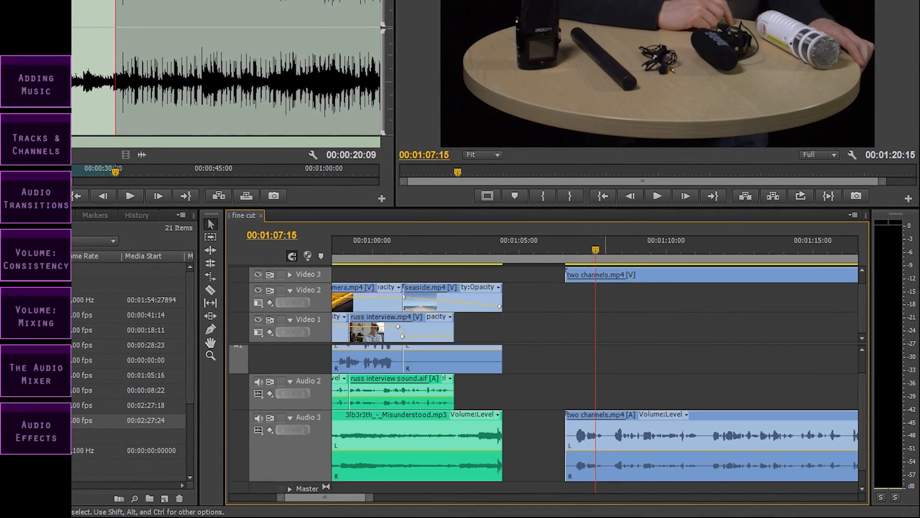
drag(355, 497, 360, 499)
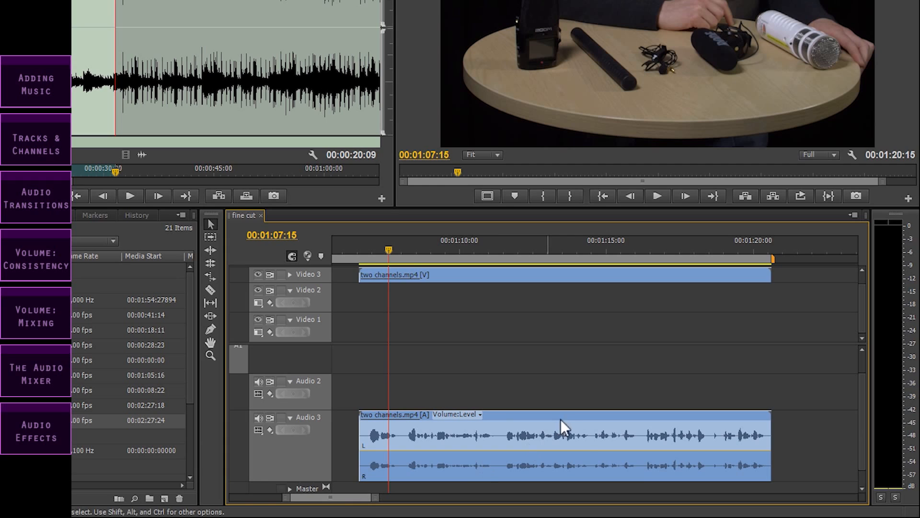
- Play the two channels clip from 00:01:06:20 and compare its left and right levels on the audio meters
click(567, 433)
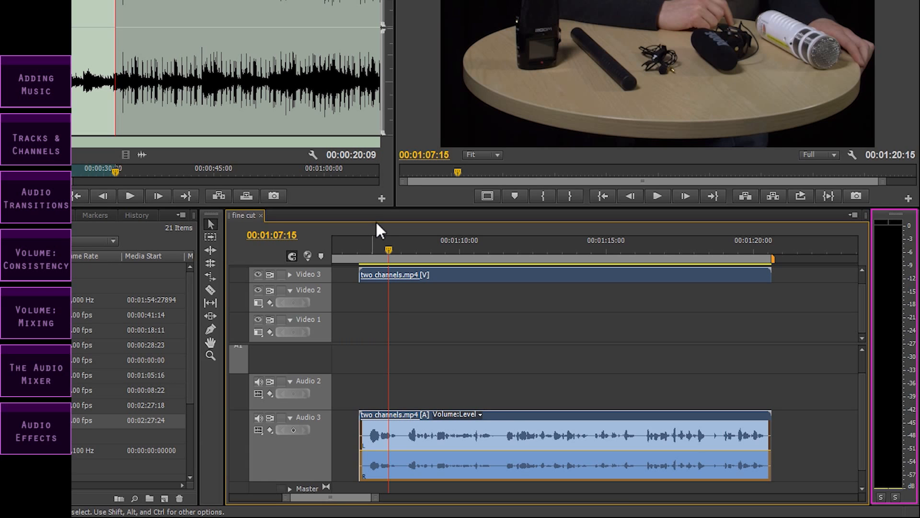
drag(378, 248, 366, 248)
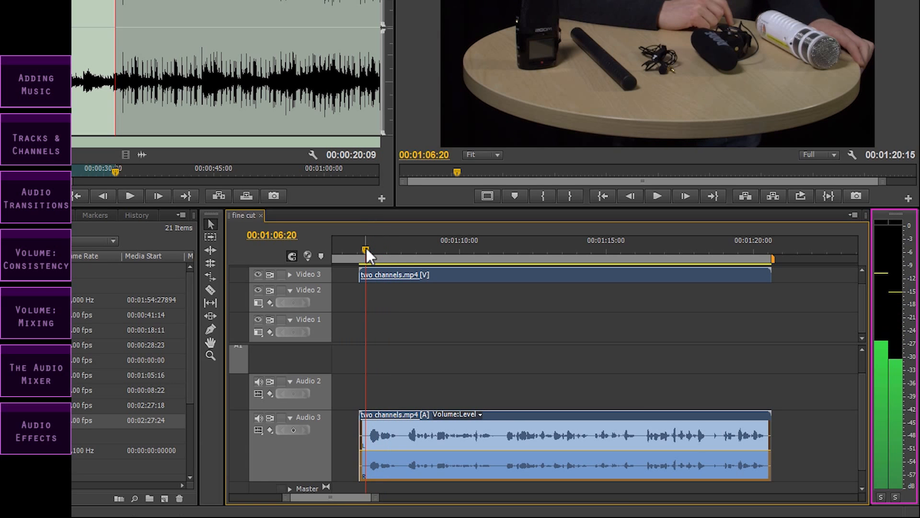
key(space)
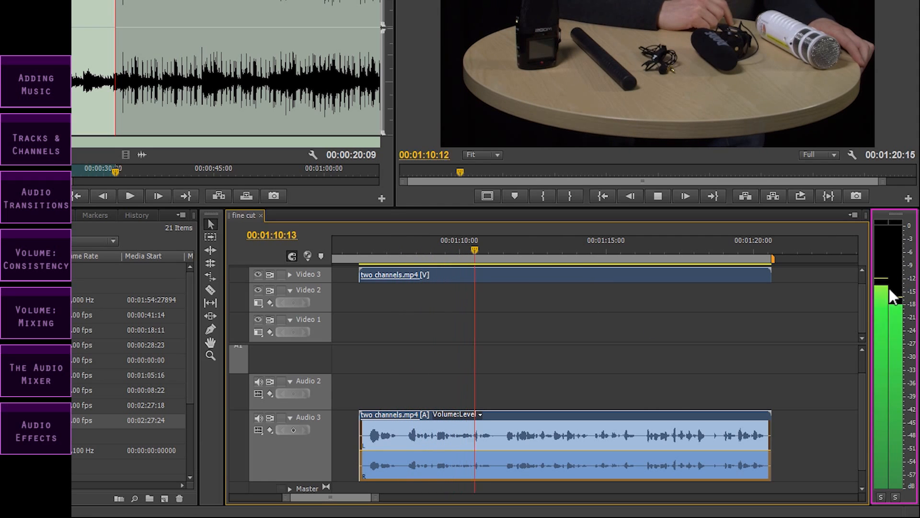
key(space)
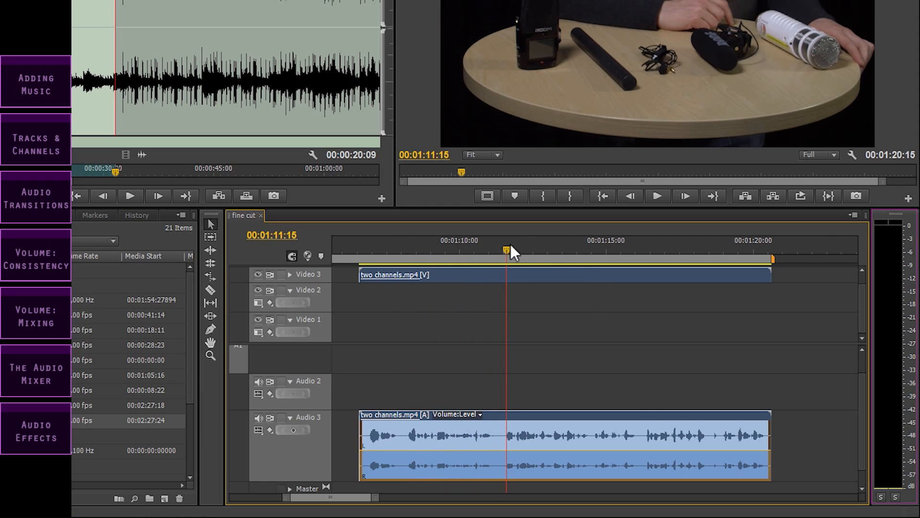
- Modify the two channels clip's audio channels in the sequence so the Right channel uses the Left source channel
right_click(464, 431)
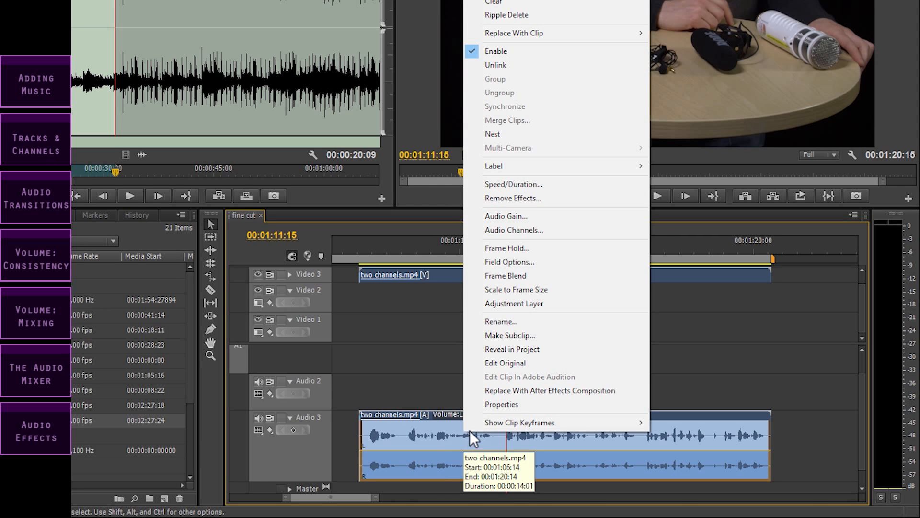
click(526, 234)
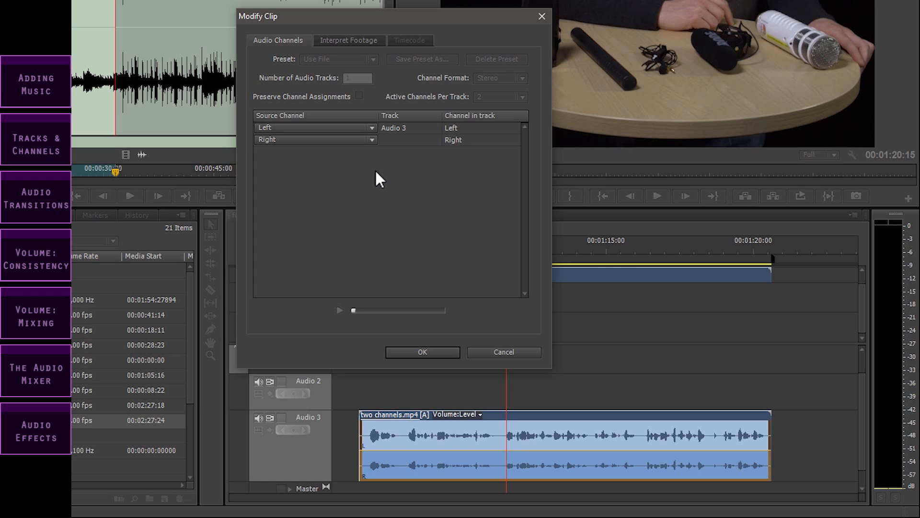
click(372, 139)
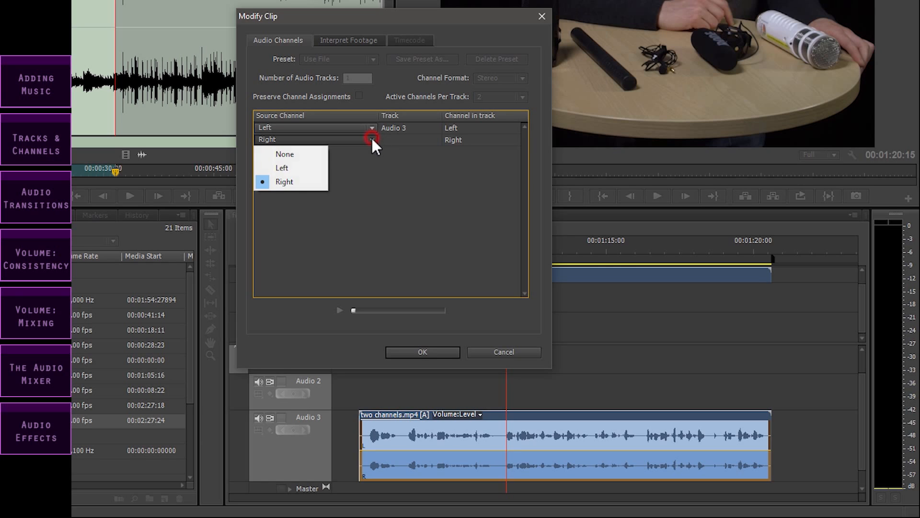
click(293, 166)
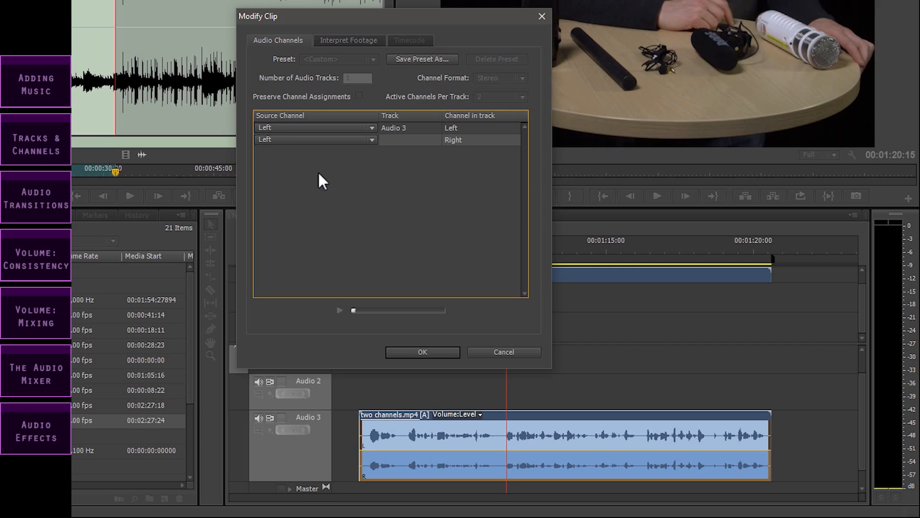
click(421, 352)
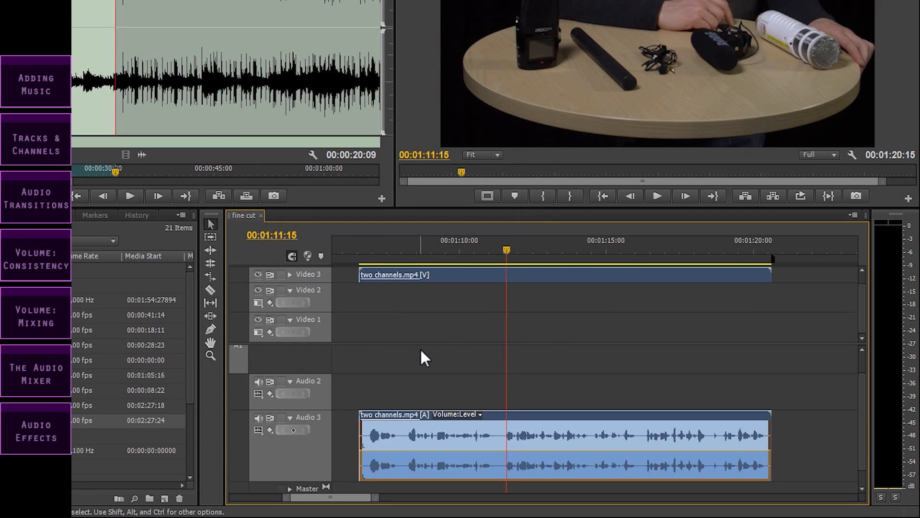
- Play the modified two channels clip from near its start to 00:01:16:03 to check both channels on the meters
drag(388, 242, 374, 247)
key(space)
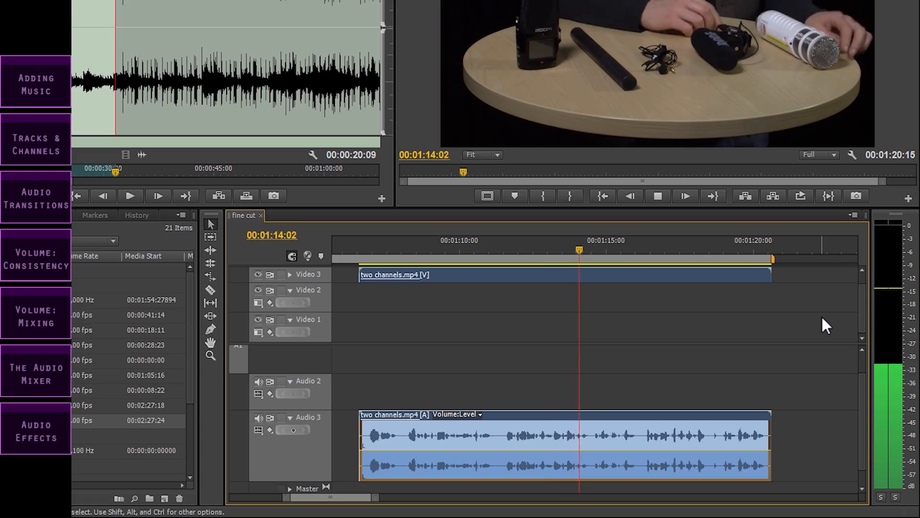
key(space)
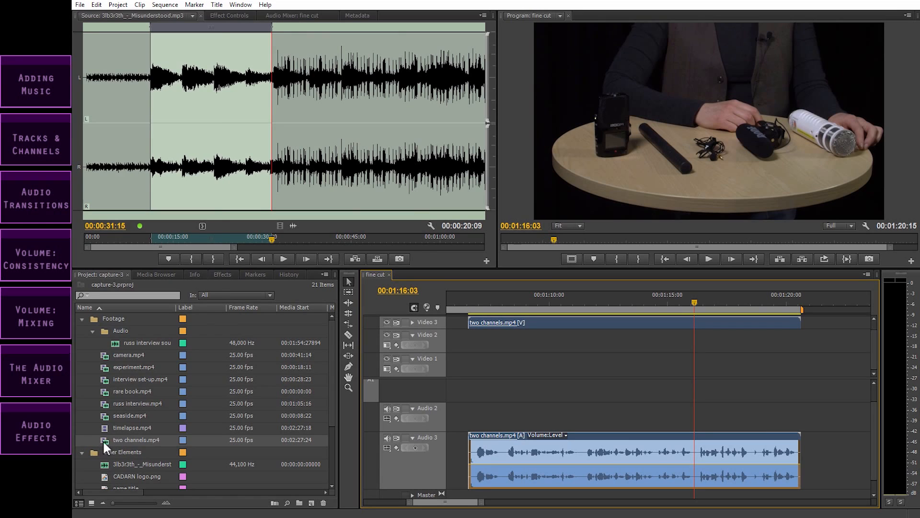
- Modify the source clip two channels.mp4 in the project to use Mono channel format with 2 audio tracks, accepting the clips-in-use warning
right_click(103, 439)
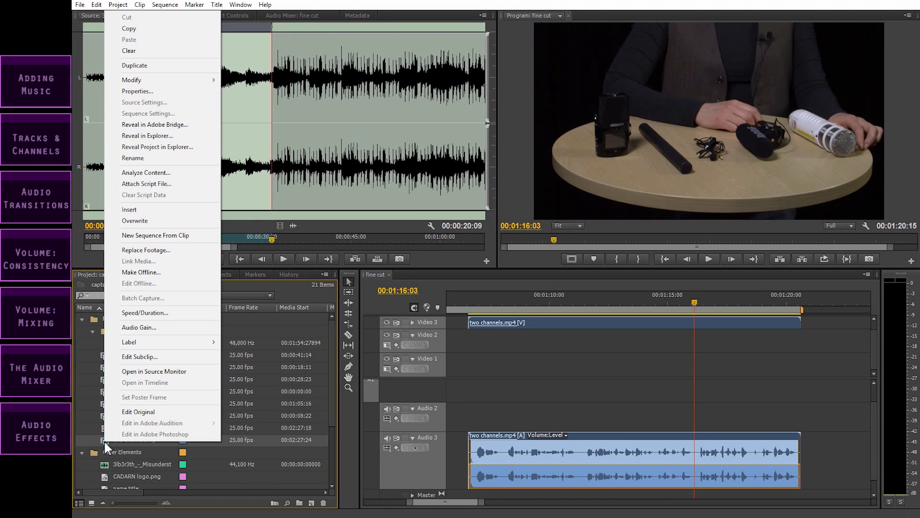
mouse_move(182, 80)
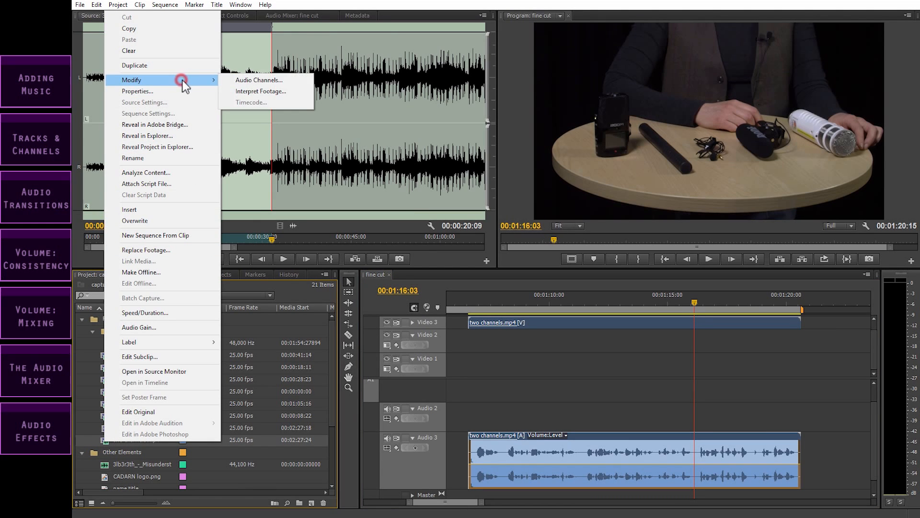
click(254, 78)
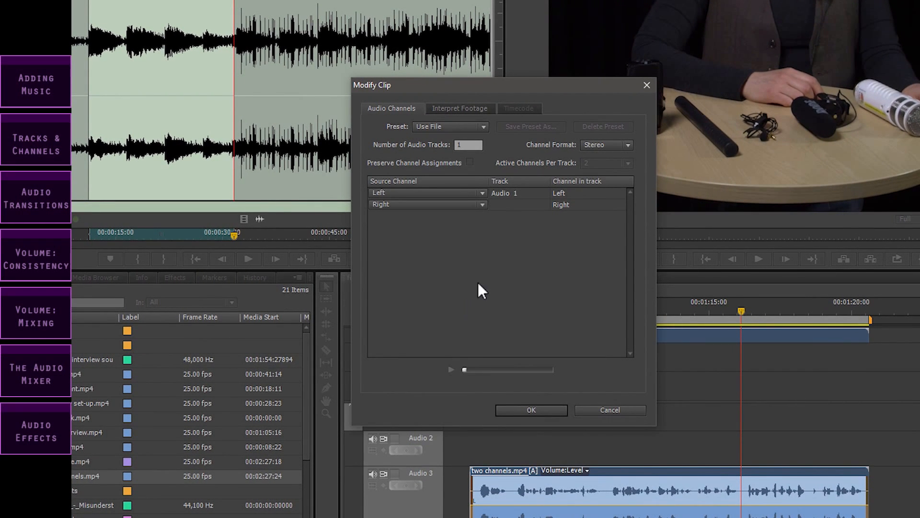
click(626, 142)
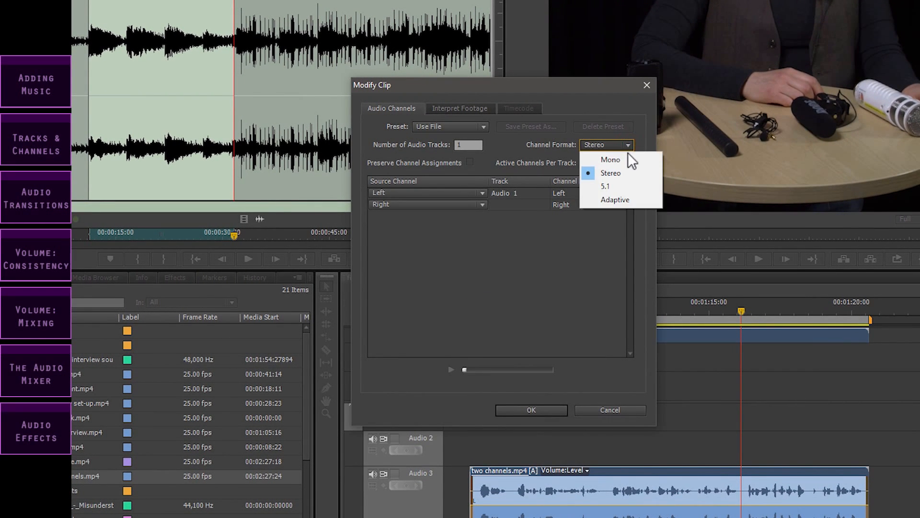
click(628, 158)
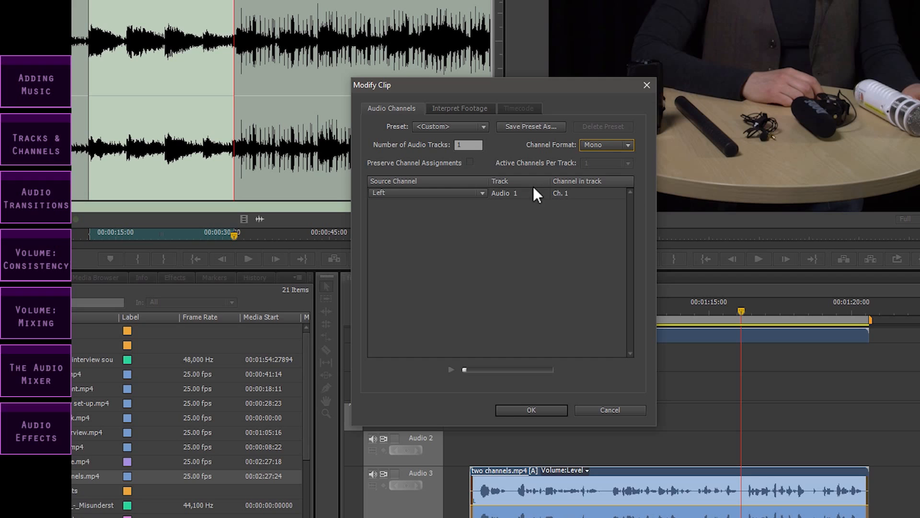
click(477, 149)
text(2)
click(459, 298)
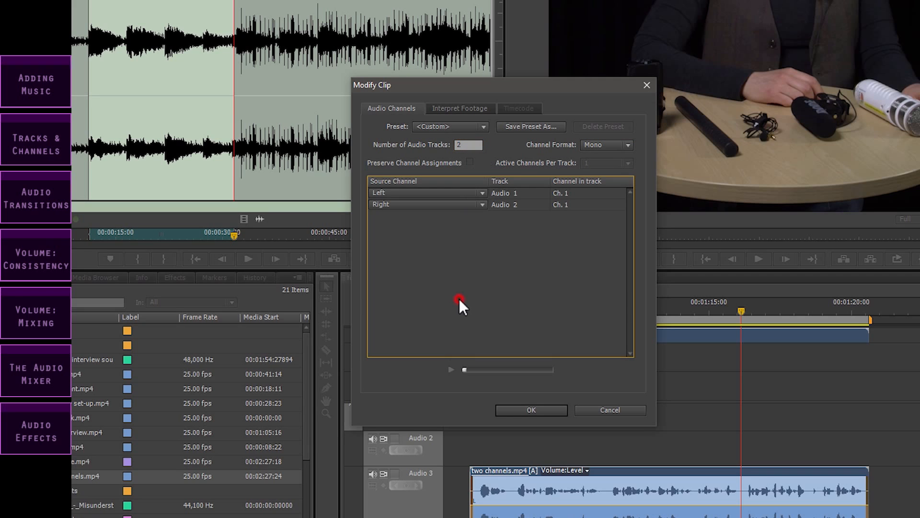
click(527, 411)
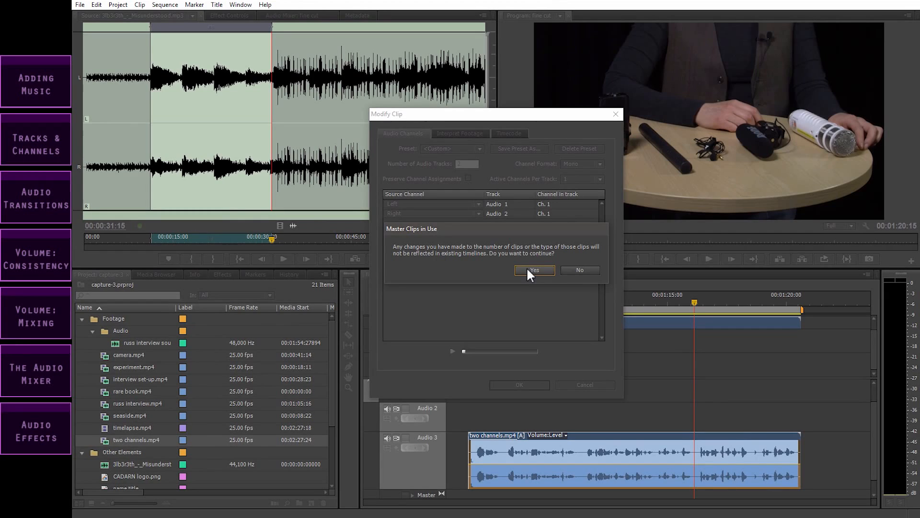
click(527, 271)
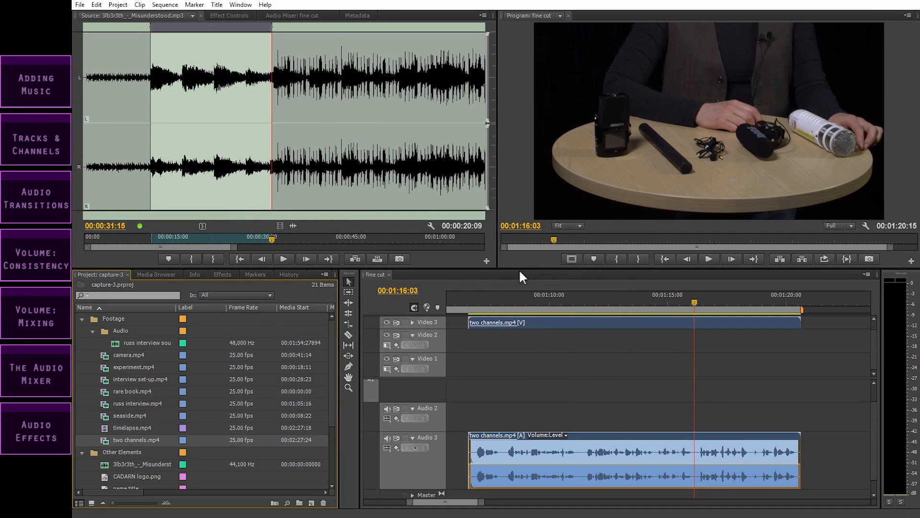
- Place the remapped two channels.mp4 on Video 2 directly after the first copy, and move the first copy's video from Video 3 to Video 2
drag(104, 440, 806, 425)
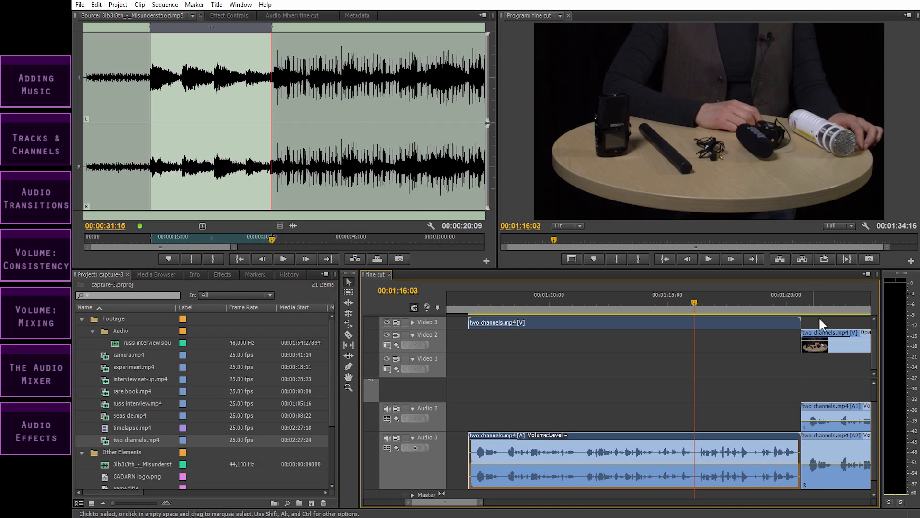
click(820, 300)
key(minus)
key(minus)
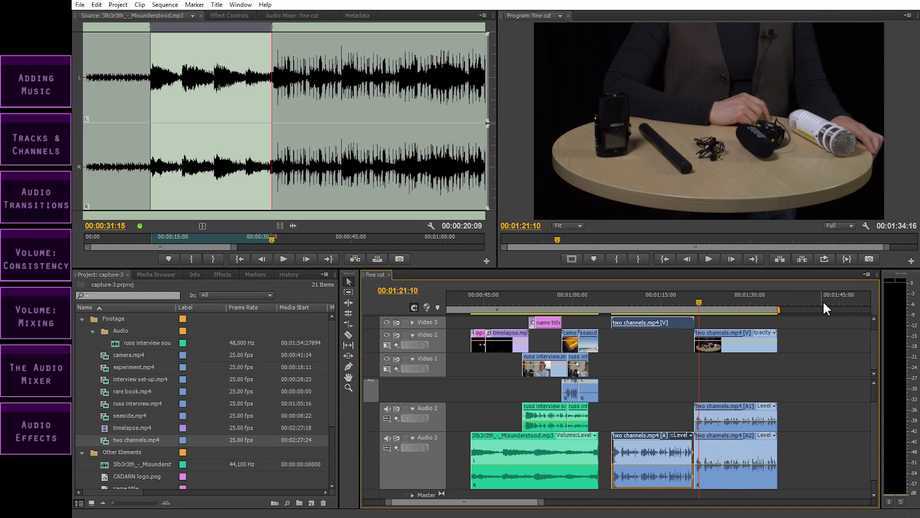
drag(675, 323, 676, 334)
key(equal)
drag(489, 503, 496, 504)
- Unlink the second two channels clip and delete its Audio 2 portion, keeping the one on Audio 3
click(623, 298)
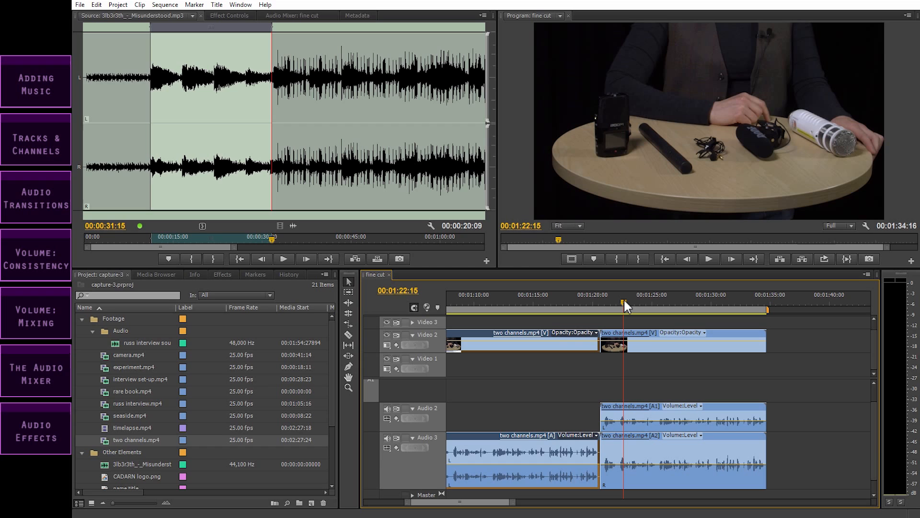
click(647, 411)
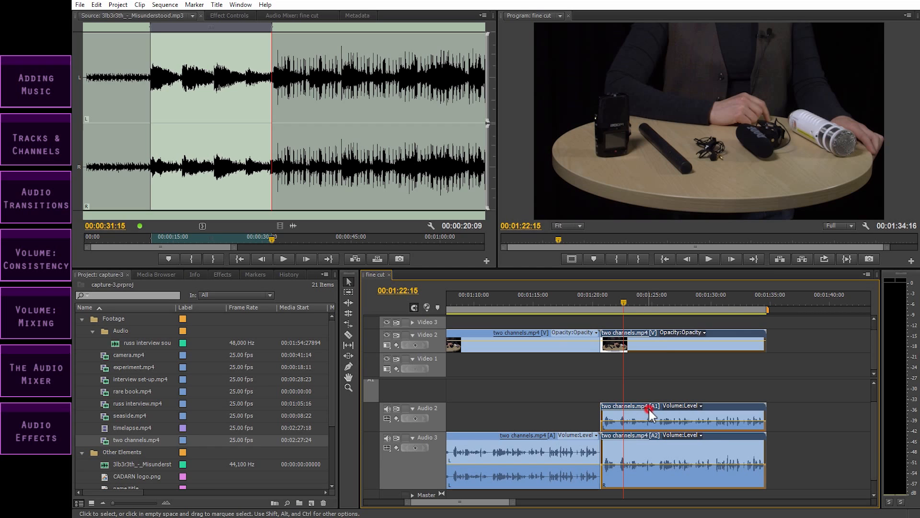
right_click(650, 410)
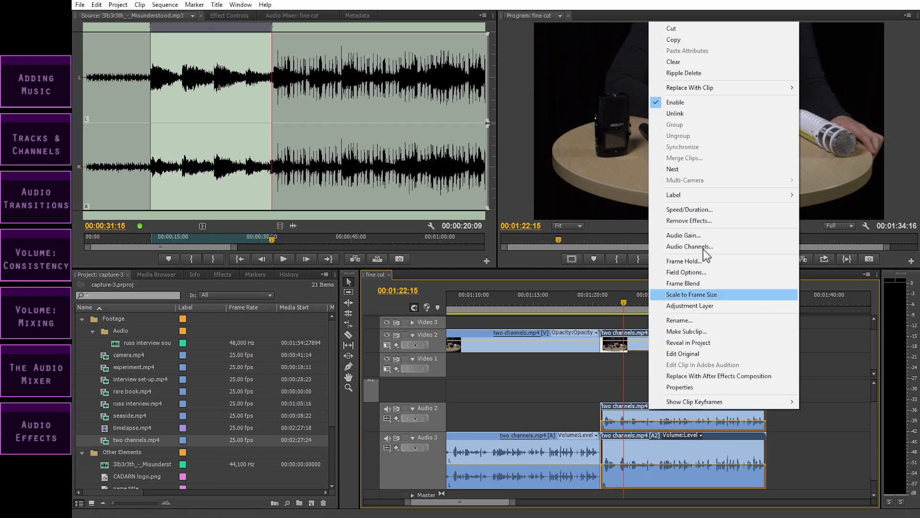
click(694, 112)
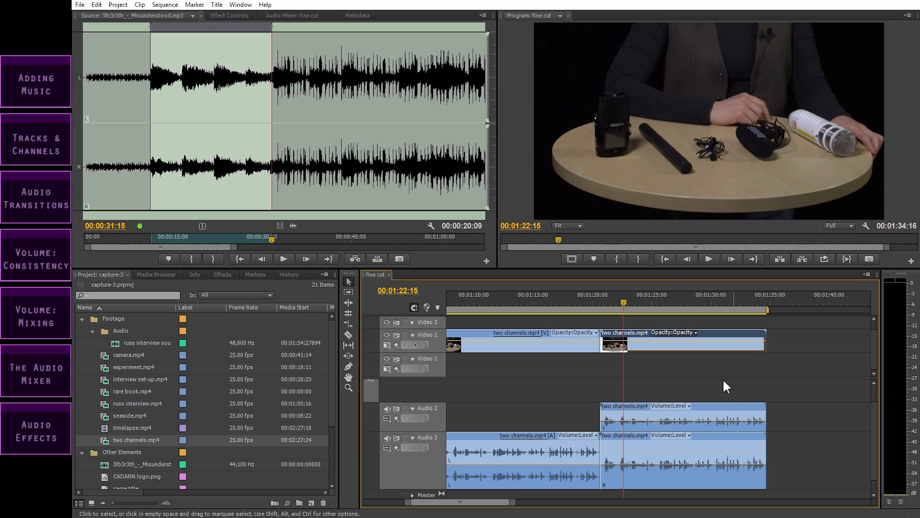
click(720, 410)
key(Delete)
- Set the playhead to 00:00:44:09, in the opening title near the start of the background music
click(508, 298)
key(minus)
key(minus)
key(minus)
drag(525, 294, 513, 295)
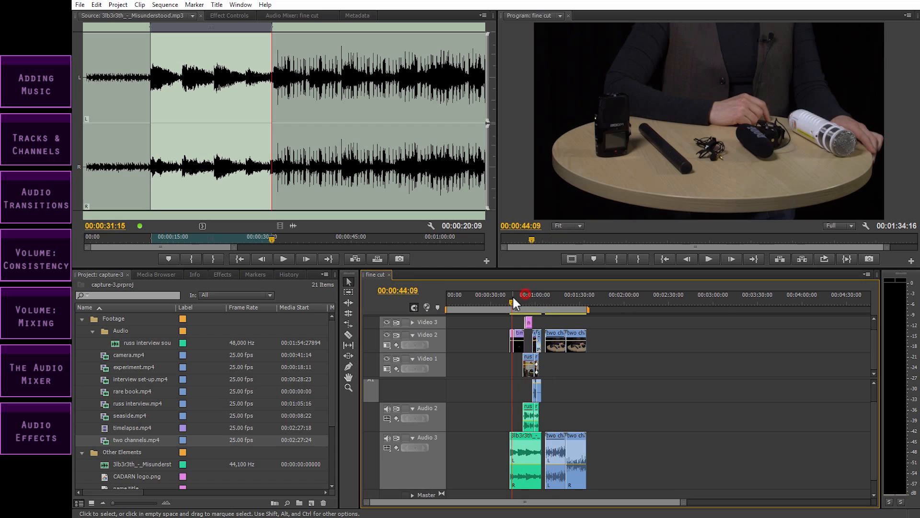
key(equal)
key(equal)
key(equal)
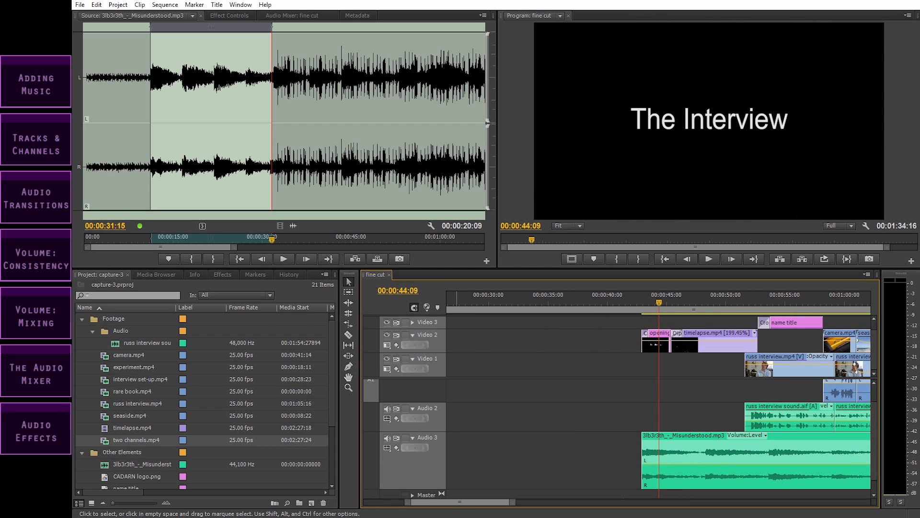
- Locate the Constant Power crossfade among the audio transitions and select it
click(223, 275)
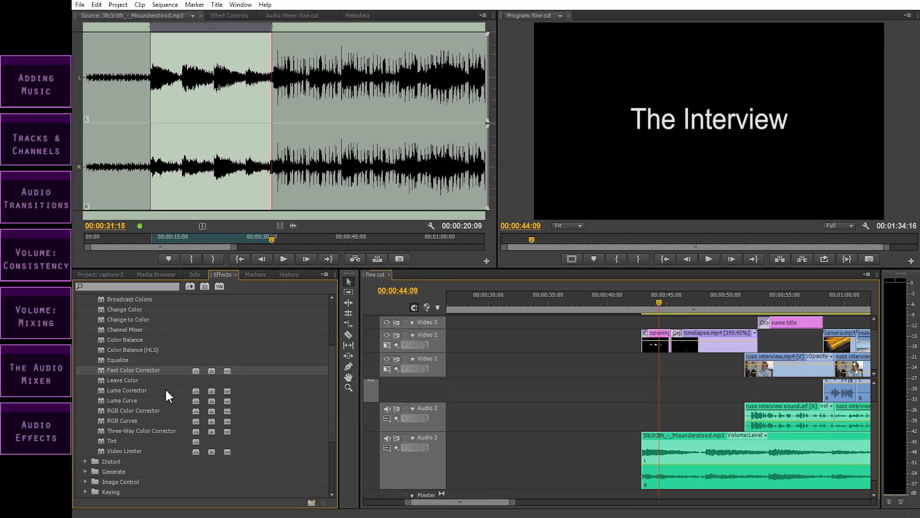
scroll(166, 390, up, 3)
click(84, 360)
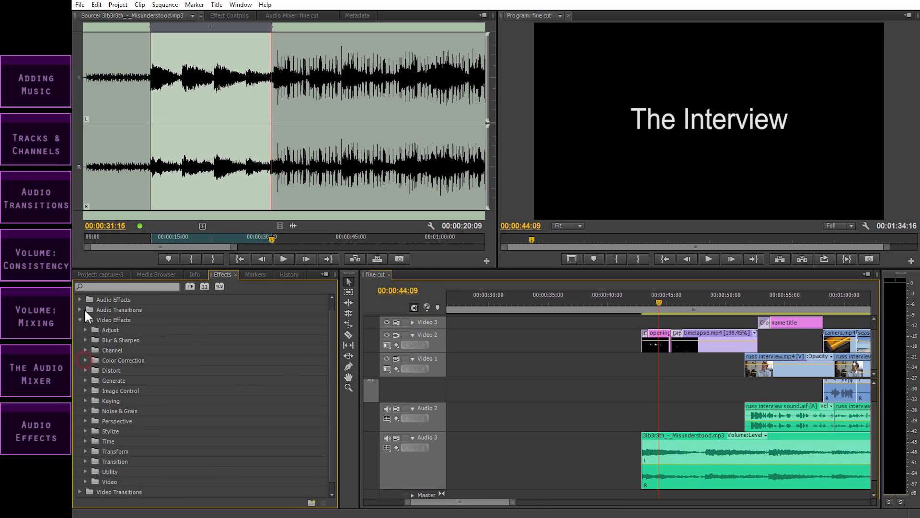
click(80, 309)
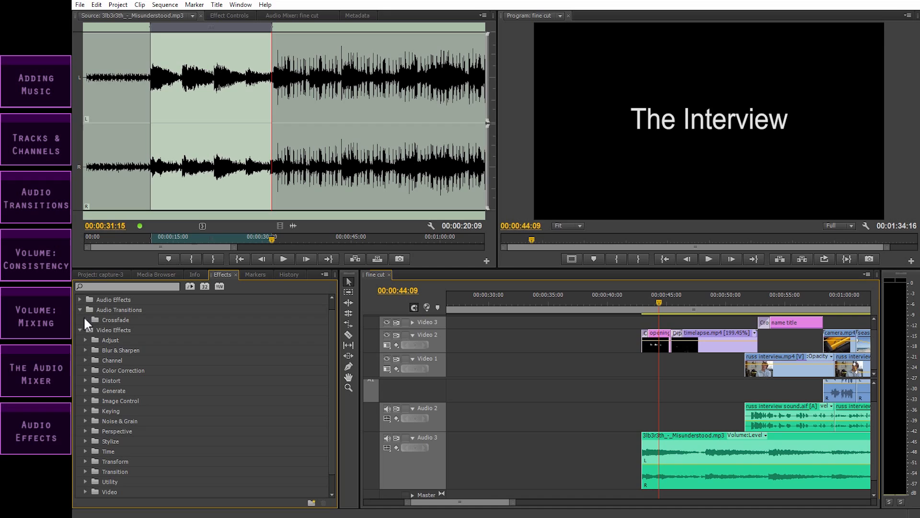
click(85, 320)
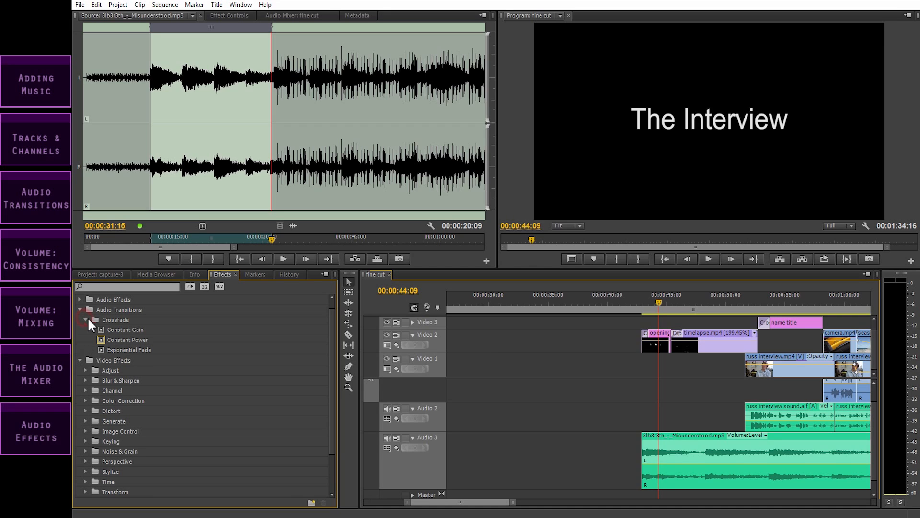
click(110, 338)
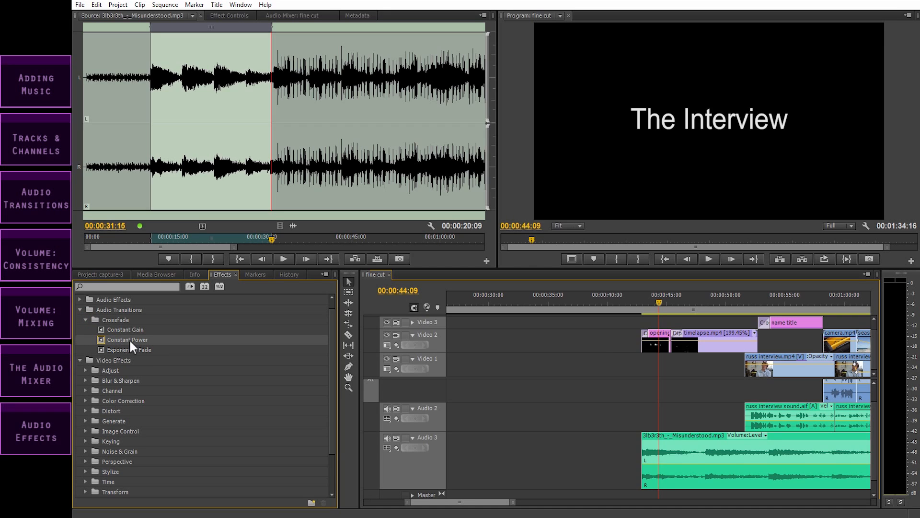
- Apply the Constant Power transition to the start of the 3lb3r3th_-_Misunderstood.mp3 music clip on Audio 3
drag(483, 502, 458, 502)
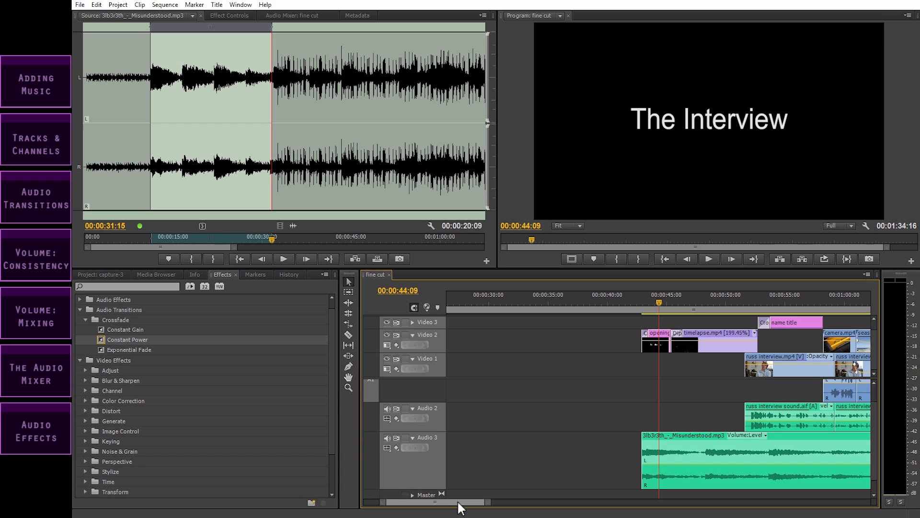
drag(459, 503, 472, 502)
click(517, 298)
key(=)
key(=)
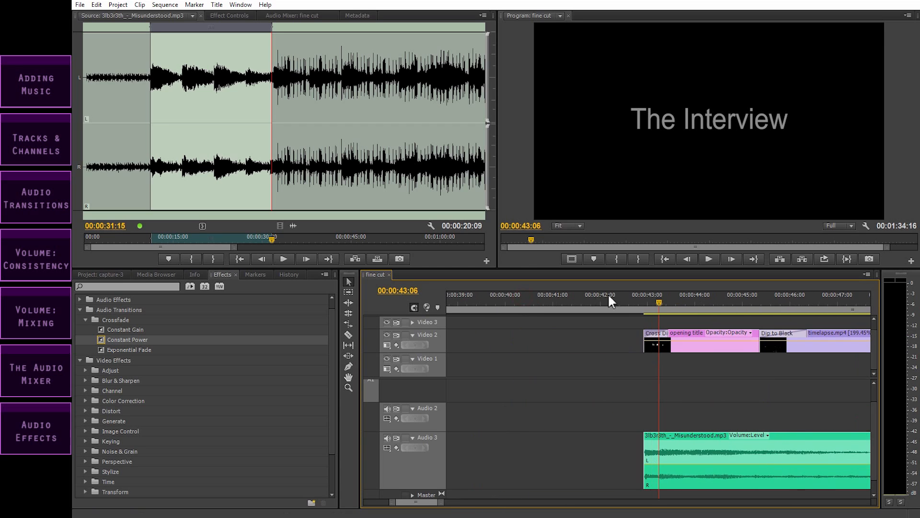
drag(106, 340, 649, 445)
- Play the sequence from just before the opening title to hear the music's fade-in
click(631, 298)
key(space)
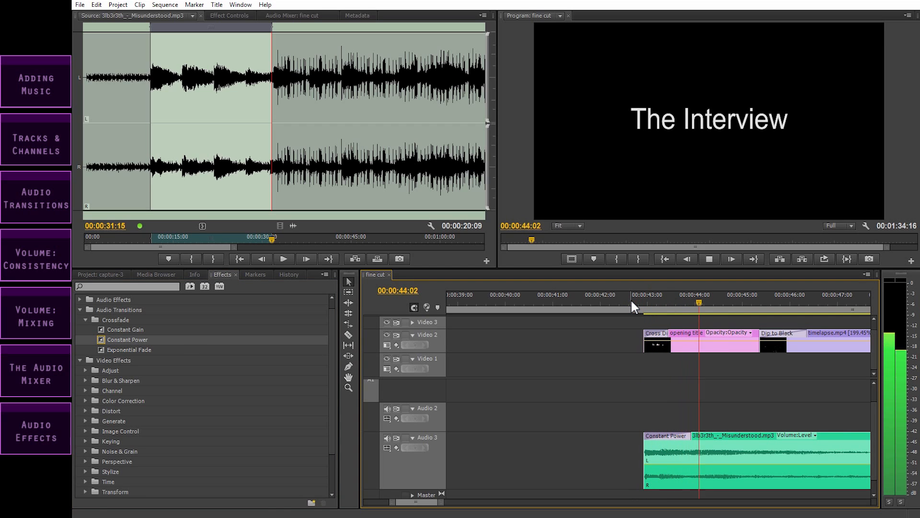
key(space)
- Lengthen the music's Constant Power transition to about 2 seconds and play the opening to 00:00:46:00
drag(689, 438, 736, 438)
drag(633, 300, 612, 307)
key(space)
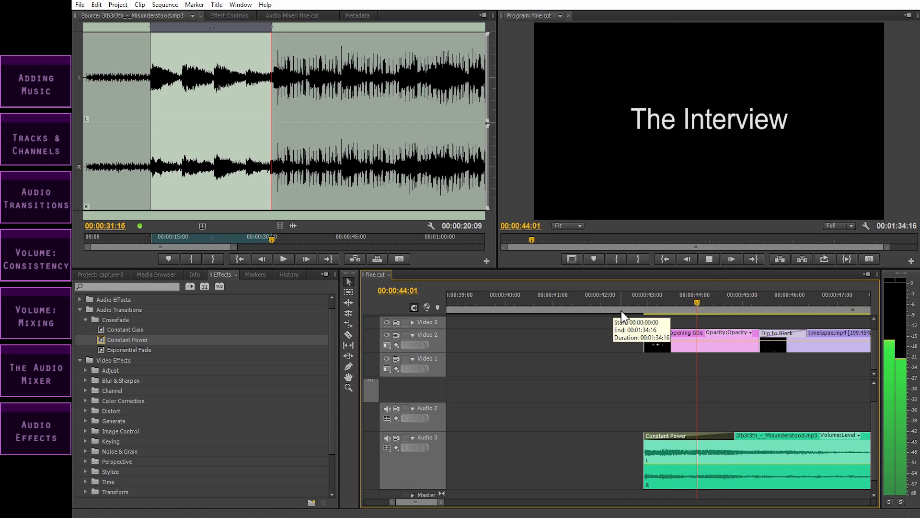
key(space)
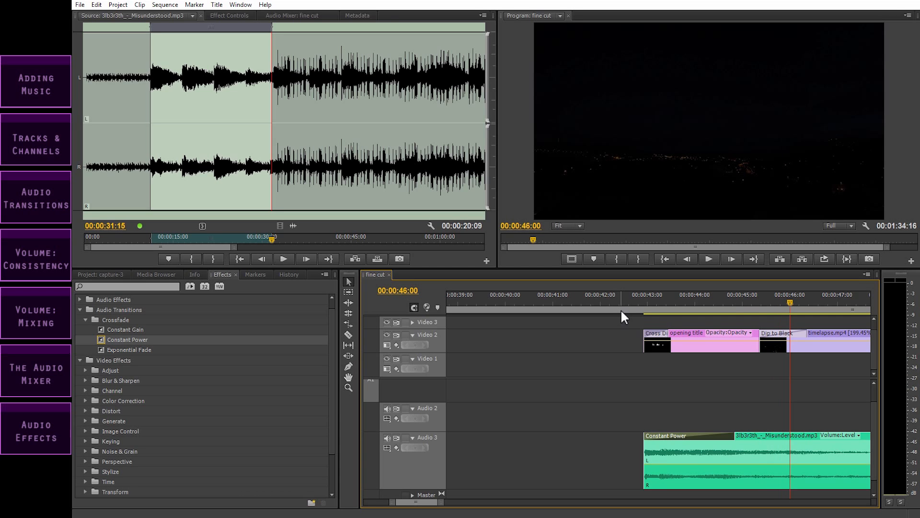
- Apply the Constant Power transition to the start of the first interview sound clip on Audio 2, near 00:00:51:18
key(minus)
key(minus)
click(761, 297)
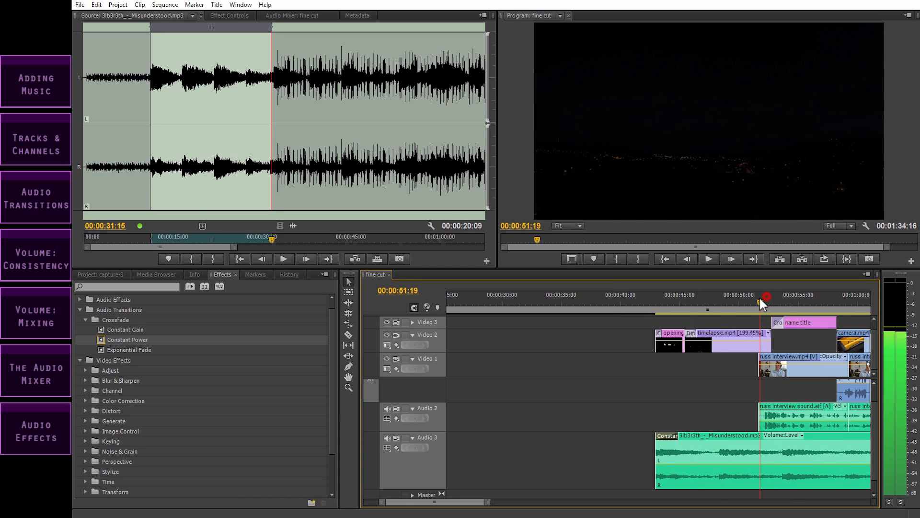
key(equal)
key(equal)
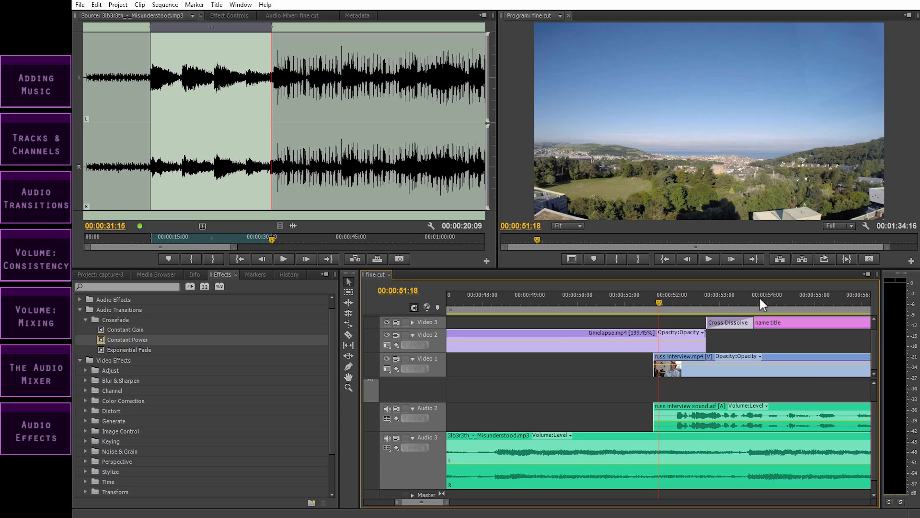
drag(101, 337, 674, 413)
- Play the sequence from 00:00:51:06 to 00:00:52:09 to hear the interview sound fade in
drag(655, 298, 638, 297)
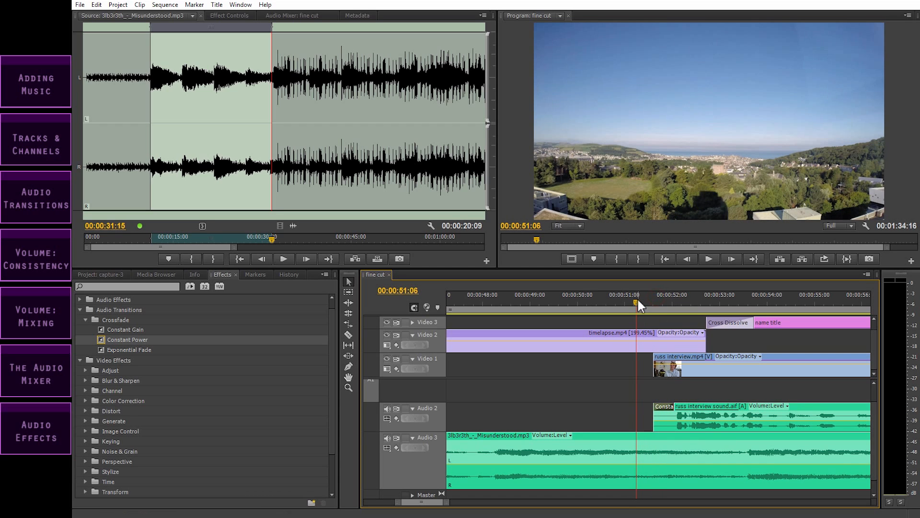
key(space)
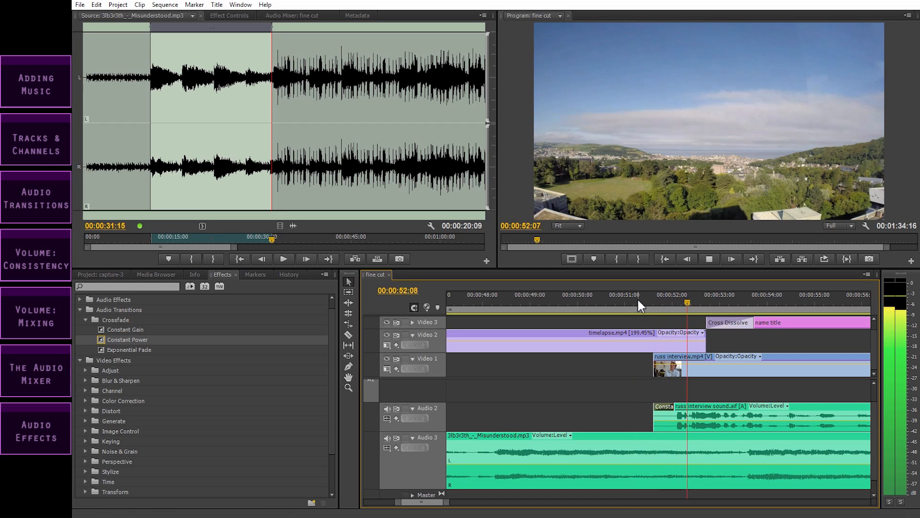
key(space)
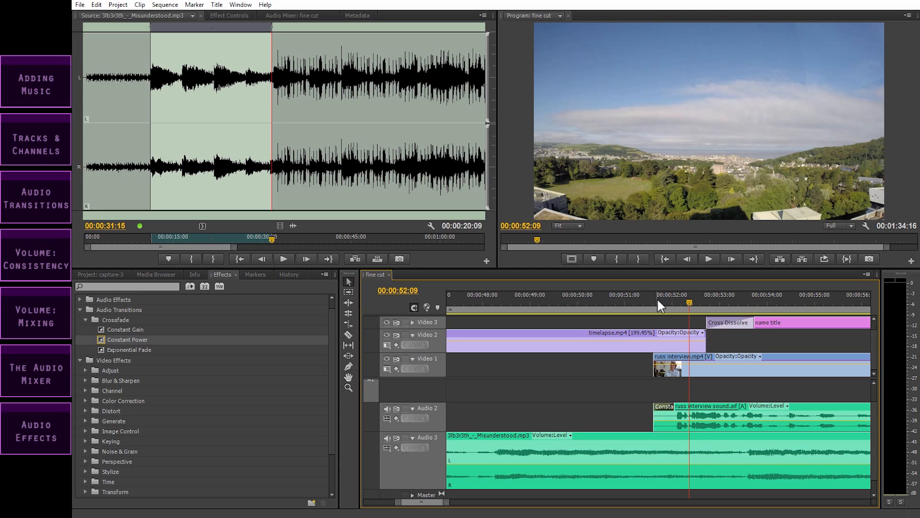
- Mute Audio 1 and Audio 3 at the cut between the two interview clips at 00:00:59:05
key(minus)
key(minus)
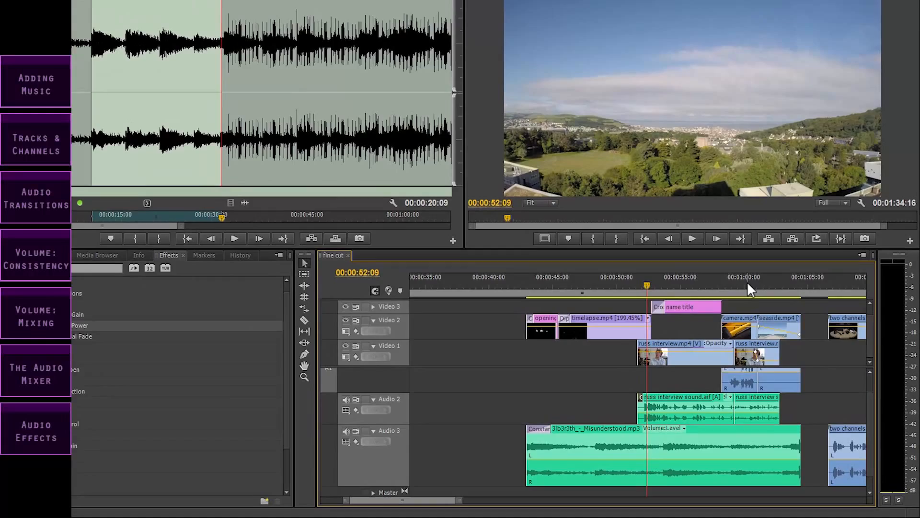
drag(746, 287, 739, 287)
key(equal)
key(equal)
key(equal)
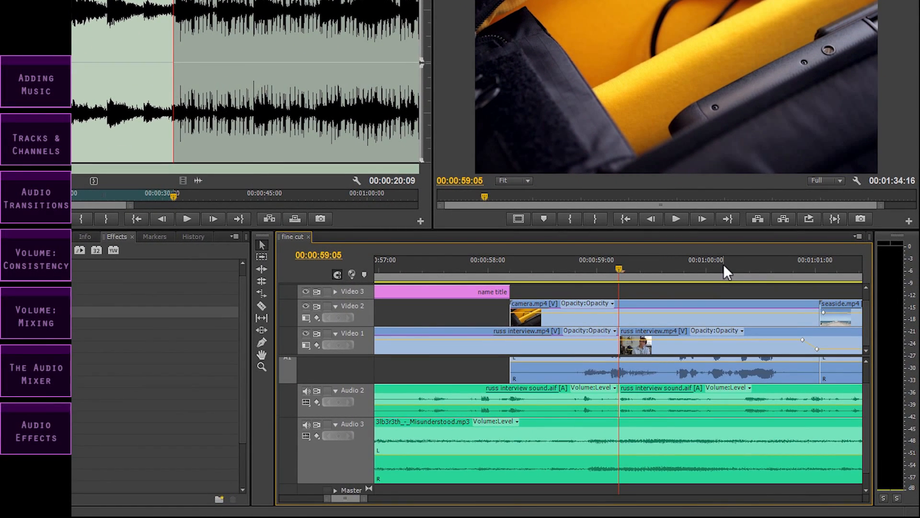
scroll(343, 396, up, 1)
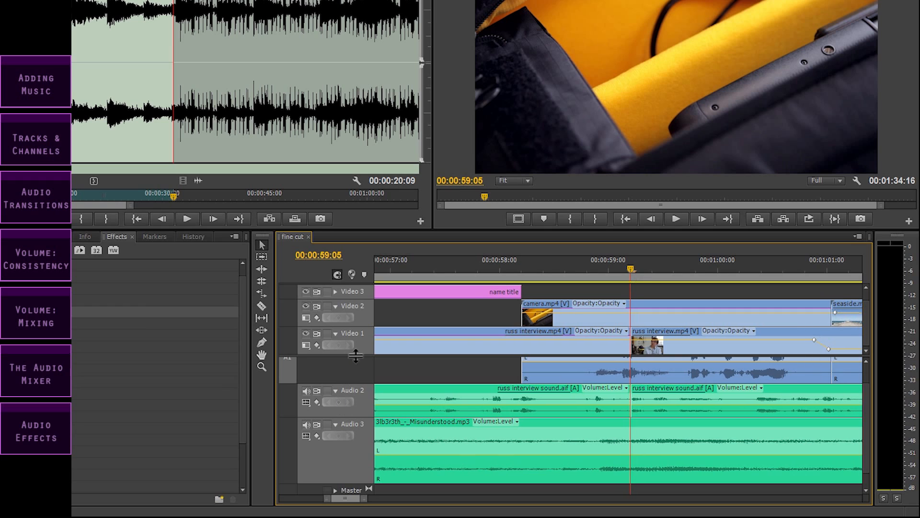
drag(865, 403, 866, 381)
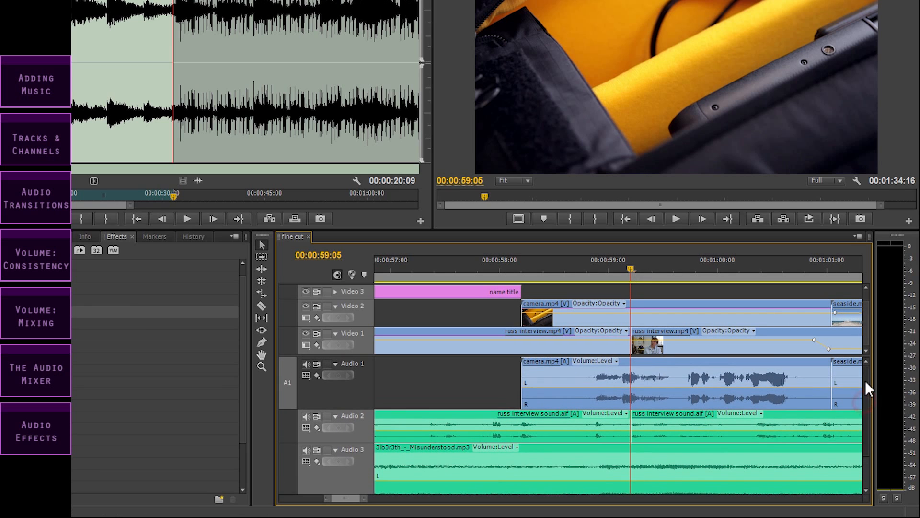
click(306, 364)
click(306, 450)
- Play the sequence from about 00:00:58:15 to 00:01:00:01 to hear the interview sound cut
drag(626, 267, 568, 271)
key(space)
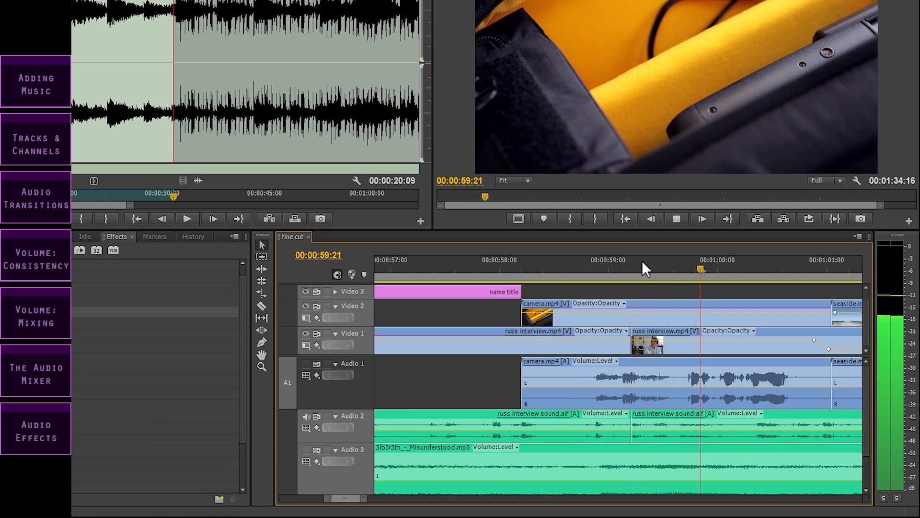
key(space)
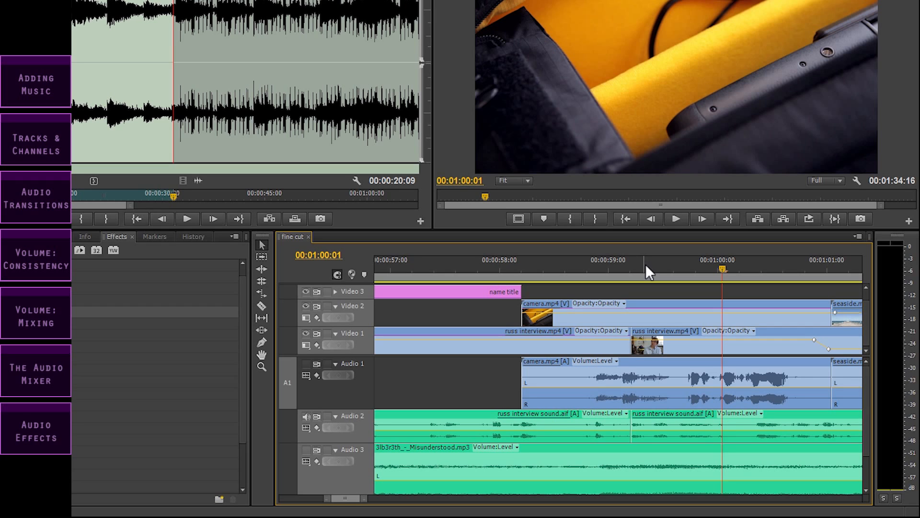
- Place the playhead on the interview cut at 00:00:59:05, collapse Audio 3 and enlarge Audio 2 to show both channels' waveforms
click(634, 266)
key(=)
key(=)
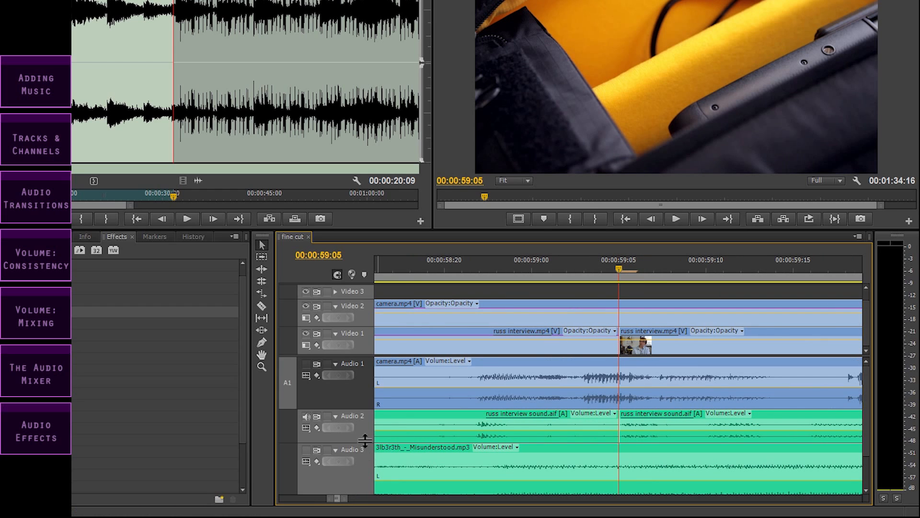
click(335, 450)
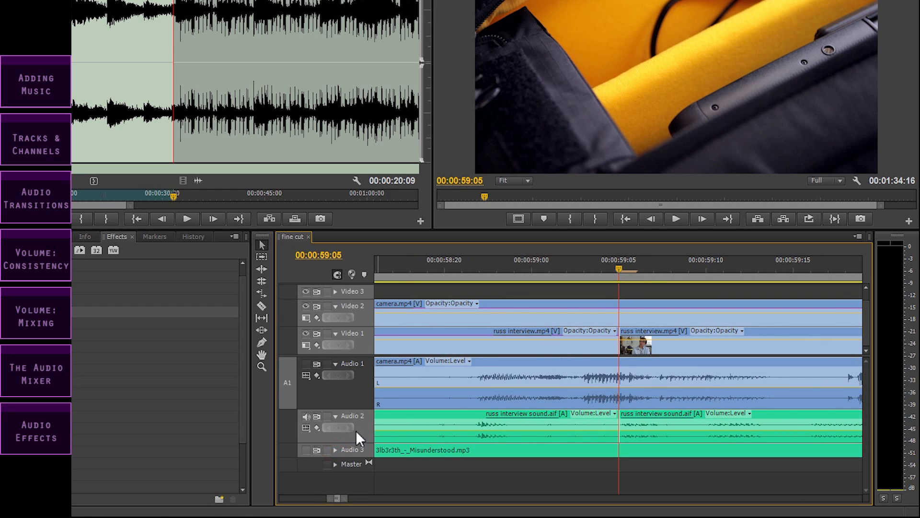
drag(361, 440, 360, 471)
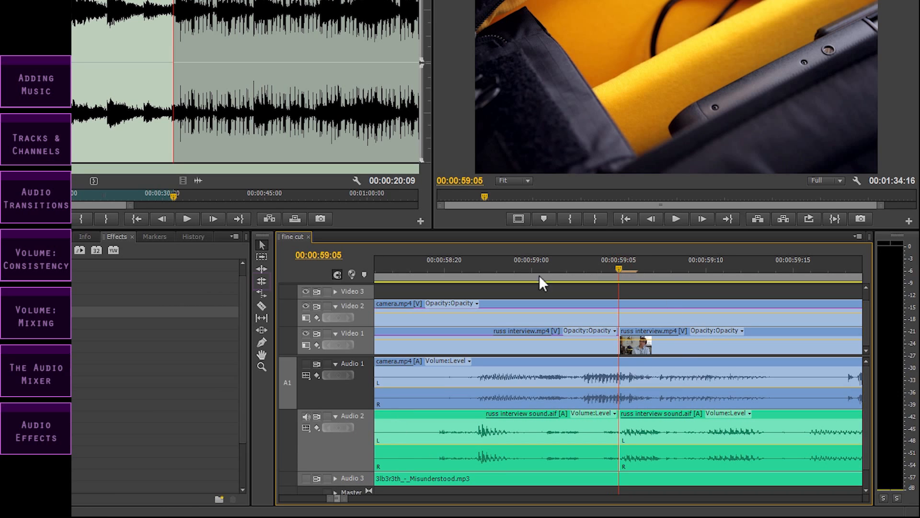
- Select both russ interview clips around the cut at 00:00:59:05 and unlink their video from their sound
click(262, 282)
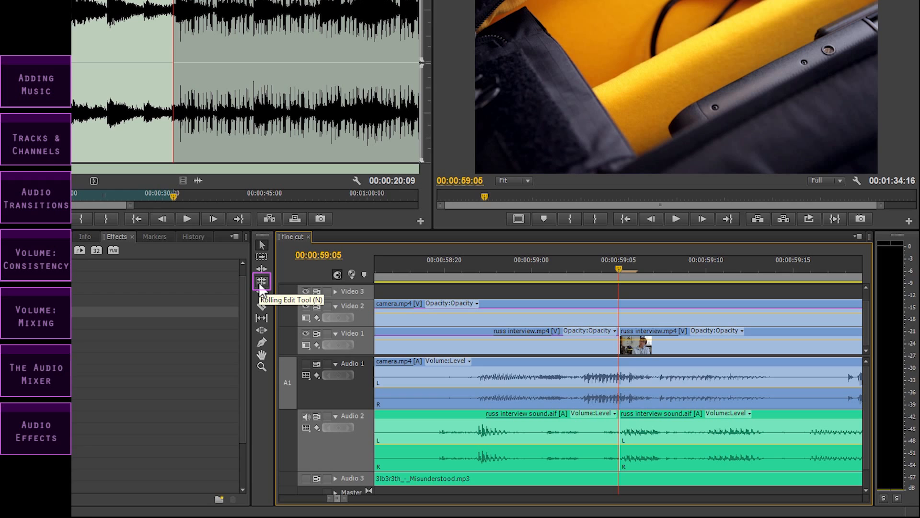
click(656, 348)
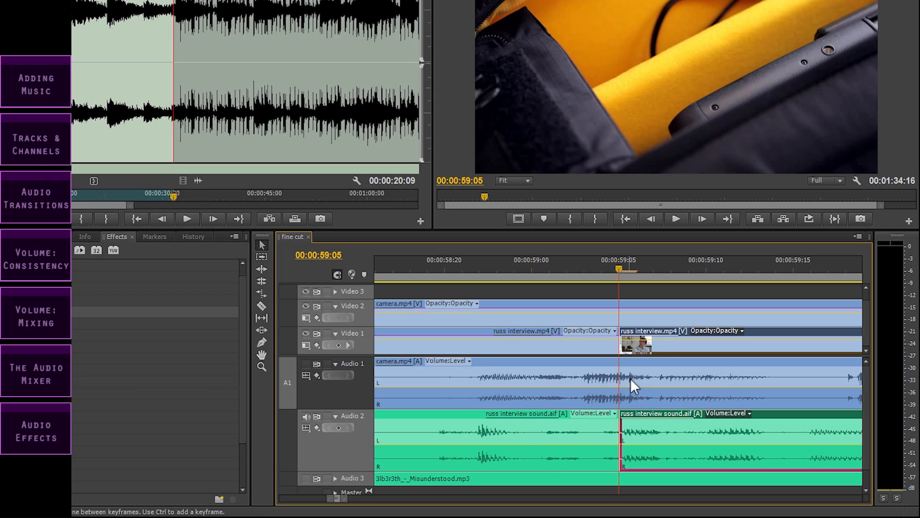
right_click(589, 349)
click(555, 348)
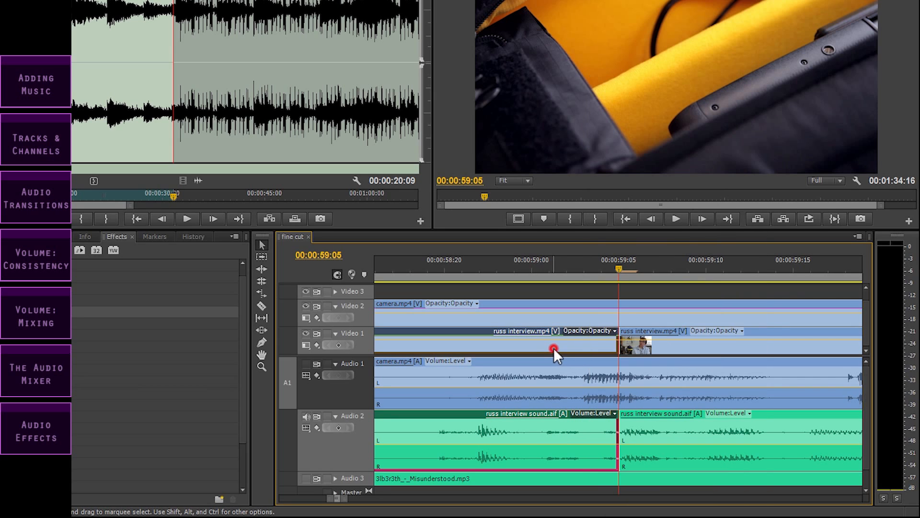
shift+click(683, 346)
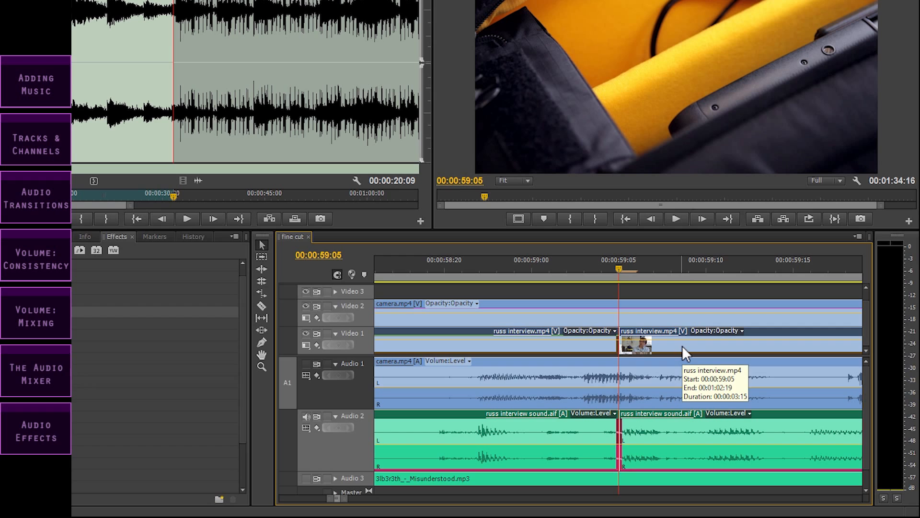
right_click(683, 346)
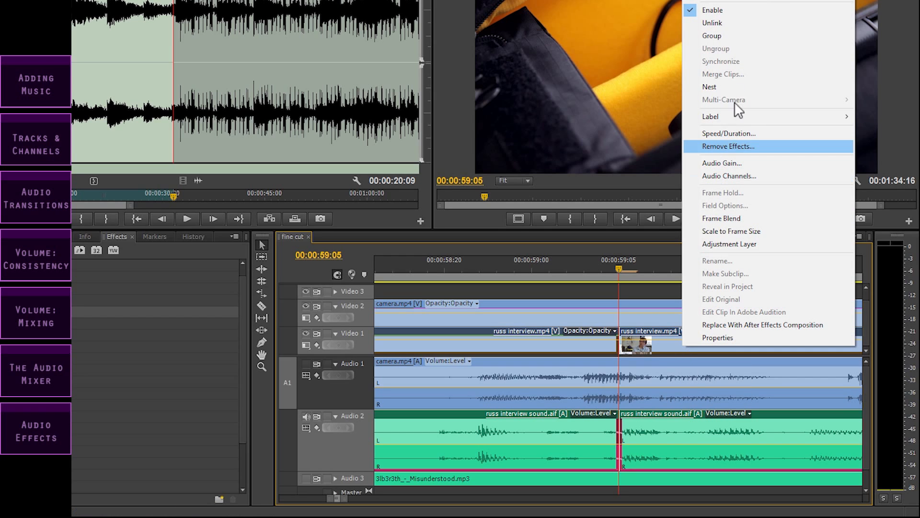
click(724, 22)
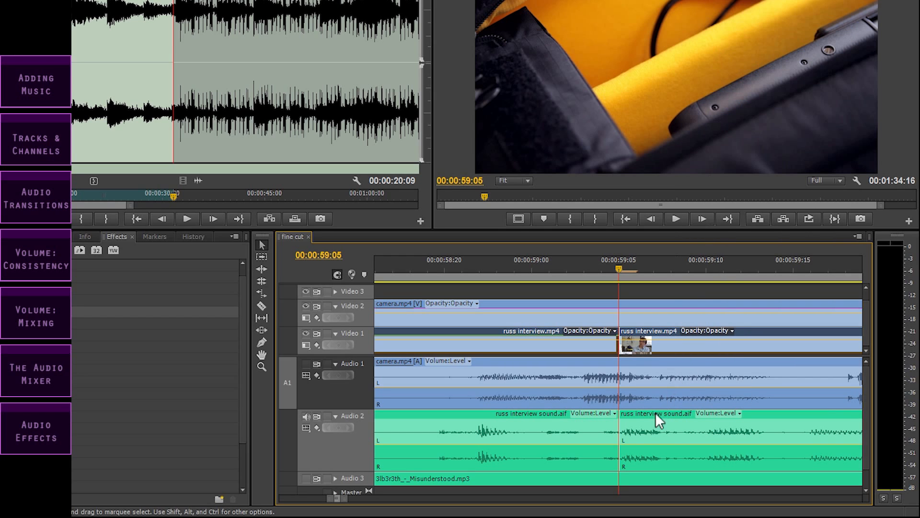
- Roll the interview sound's edit point on Audio 2 to about 00:00:59:08 with the Rolling Edit tool, leaving the picture cut in place
click(261, 281)
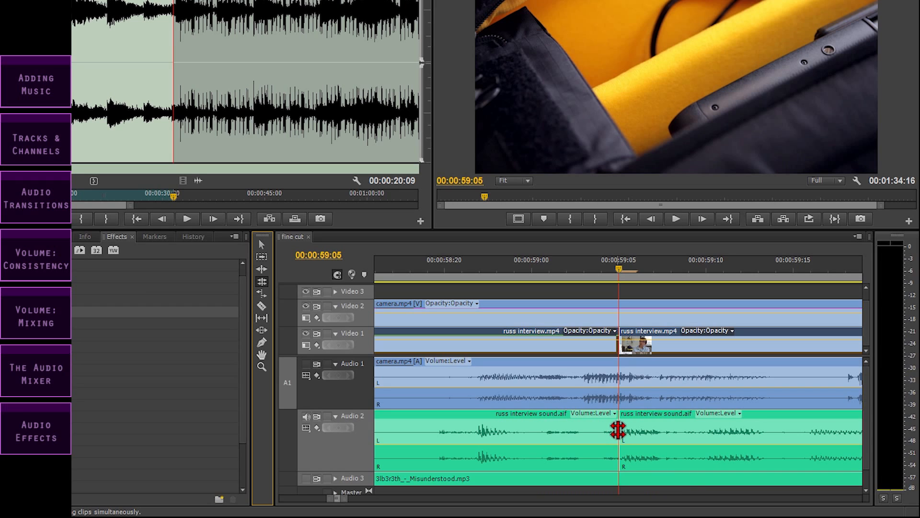
click(619, 261)
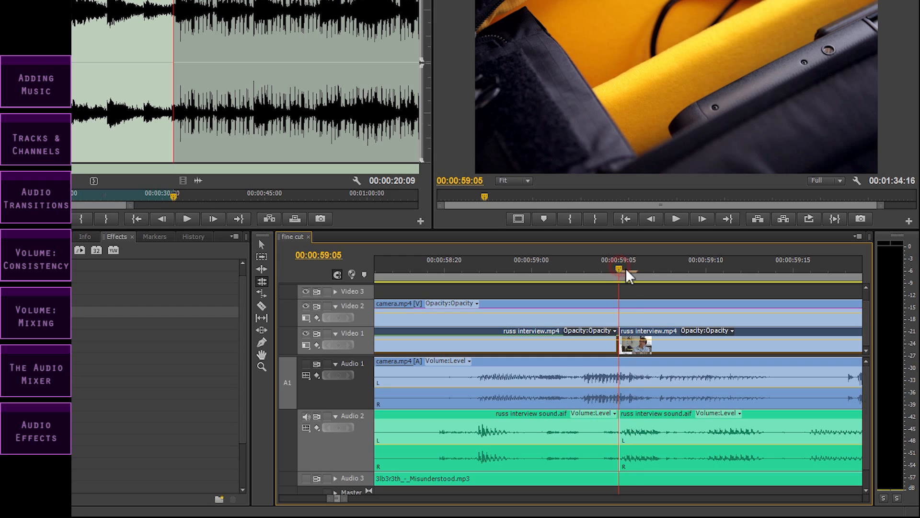
key(Up)
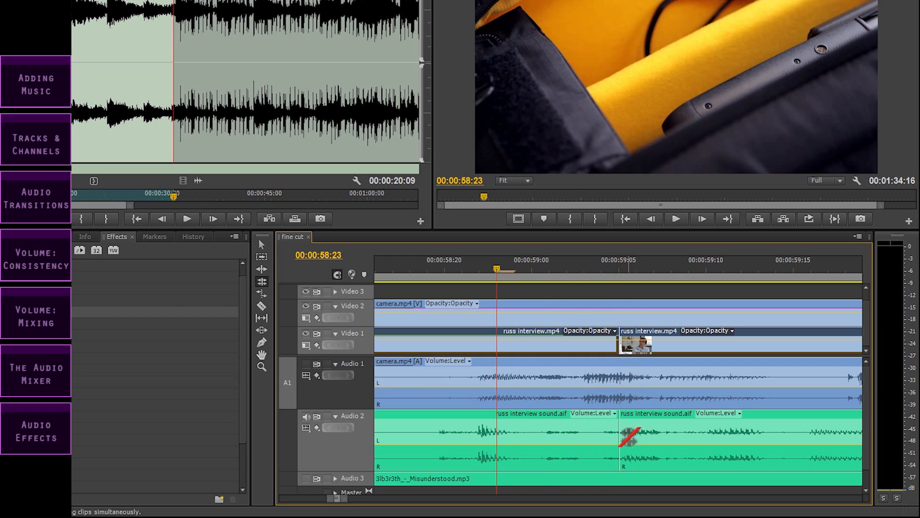
click(619, 435)
drag(620, 435, 681, 438)
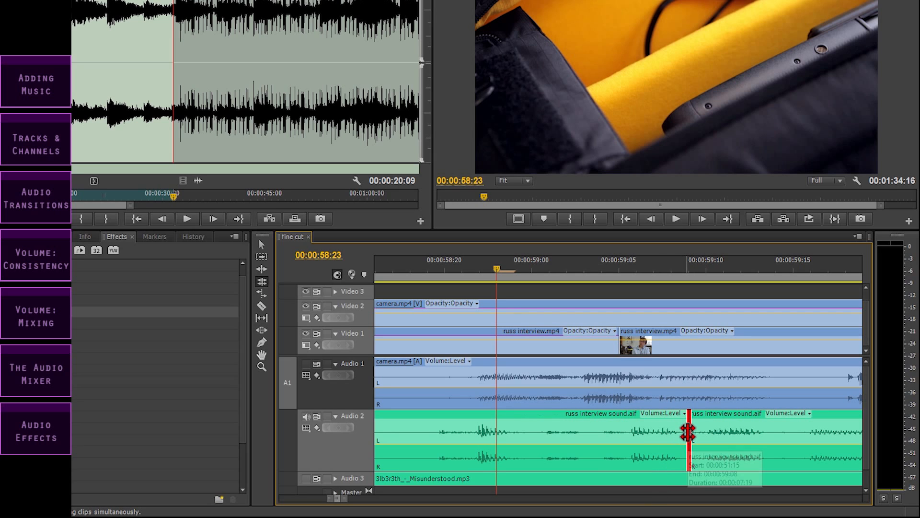
drag(688, 433, 602, 433)
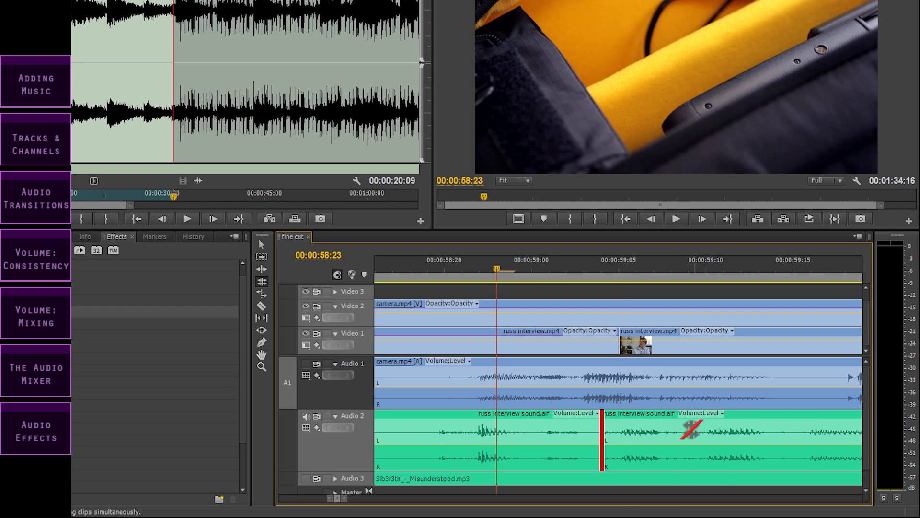
drag(602, 430, 688, 451)
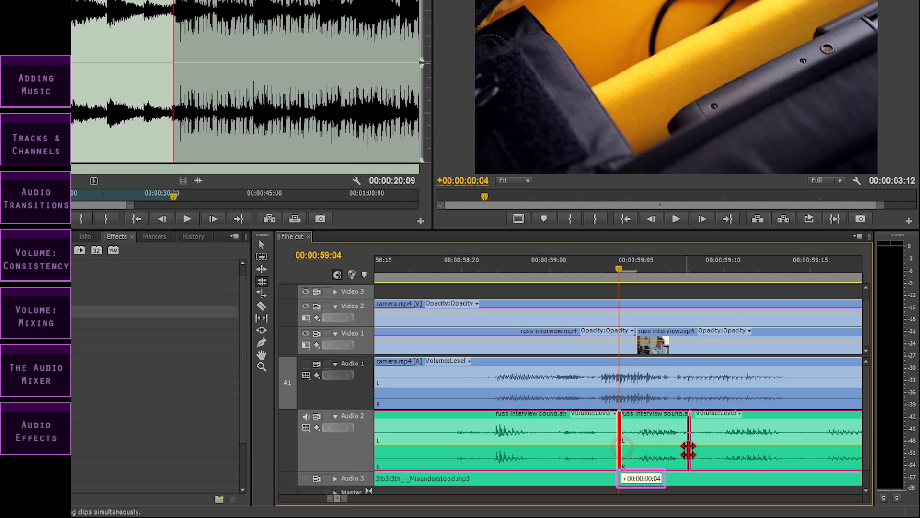
drag(688, 451, 689, 451)
- Play twice from about 00:00:58:21 across the rolled interview sound cut to check how it sounds
drag(621, 267, 481, 275)
key(space)
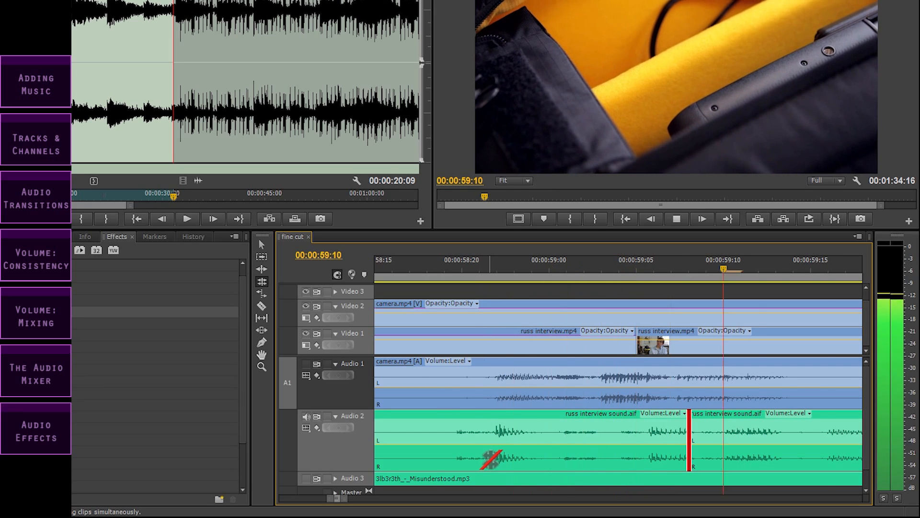
key(space)
key(minus)
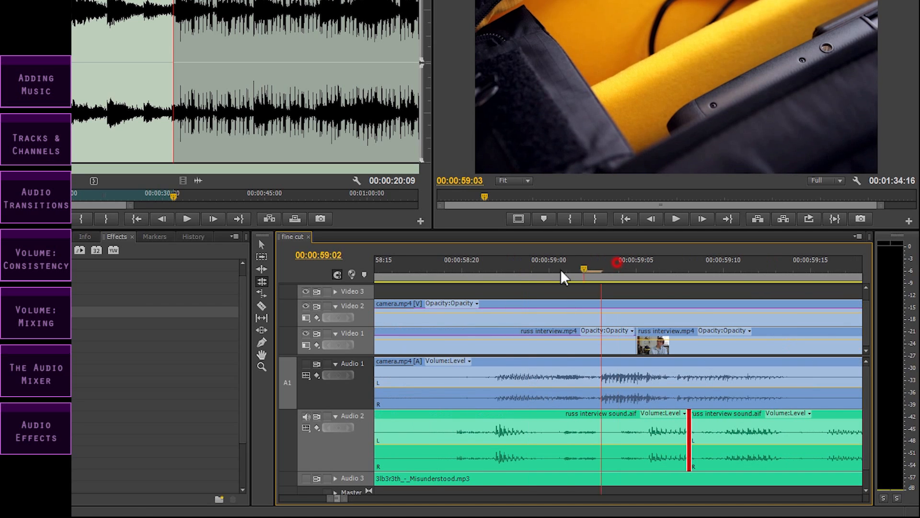
drag(560, 269, 479, 273)
key(space)
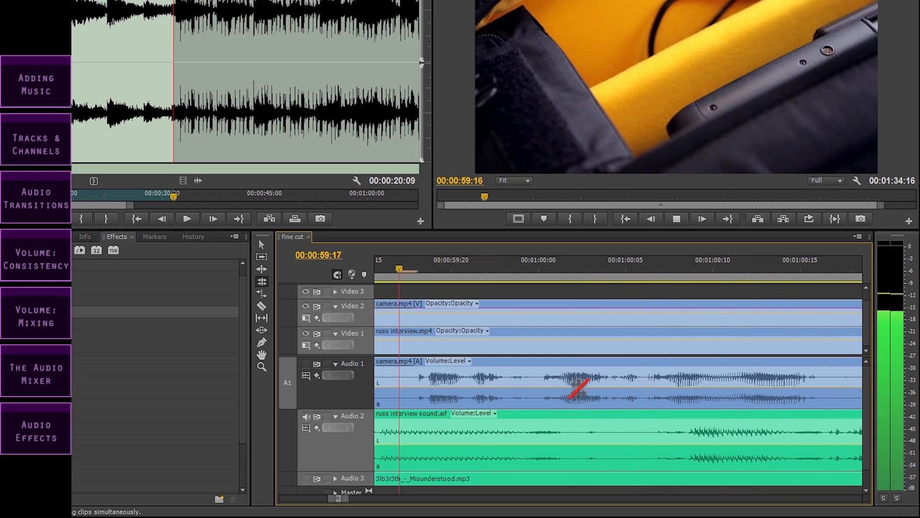
key(space)
- Apply the Constant Power transition across the interview sound cut on Audio 2 at 00:00:59:10 and play through it
drag(480, 263, 383, 256)
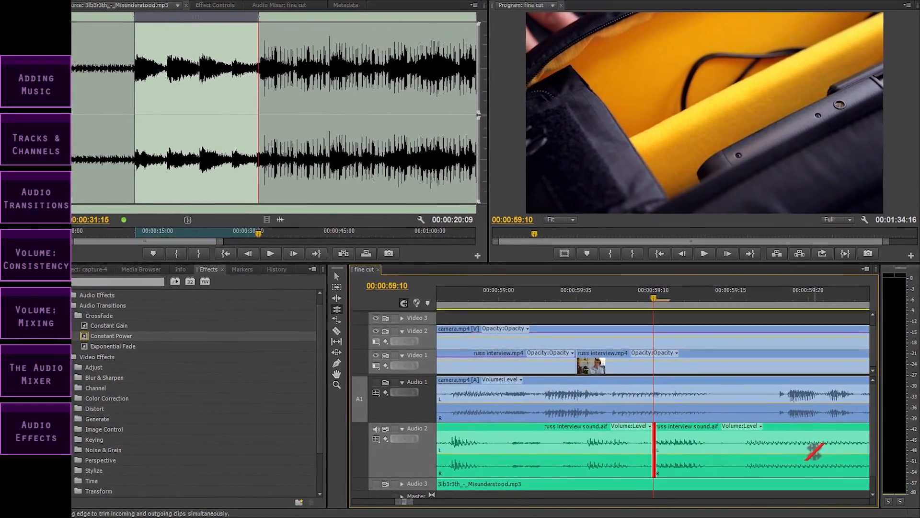
drag(240, 354, 658, 430)
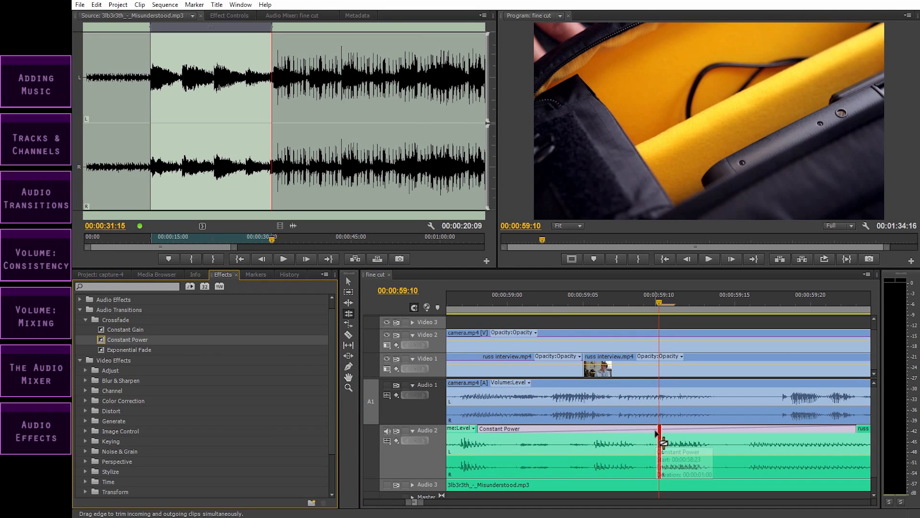
drag(660, 301, 595, 307)
key(minus)
key(minus)
key(space)
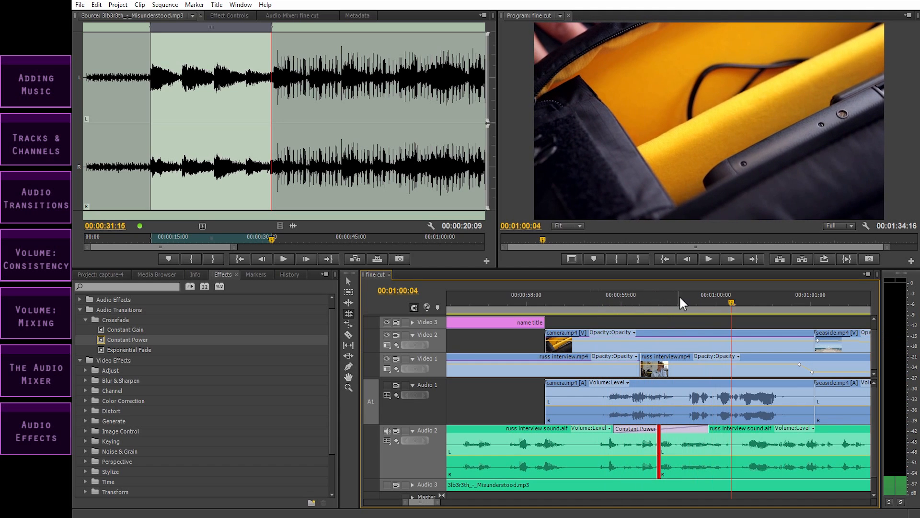
drag(680, 296, 593, 302)
key(space)
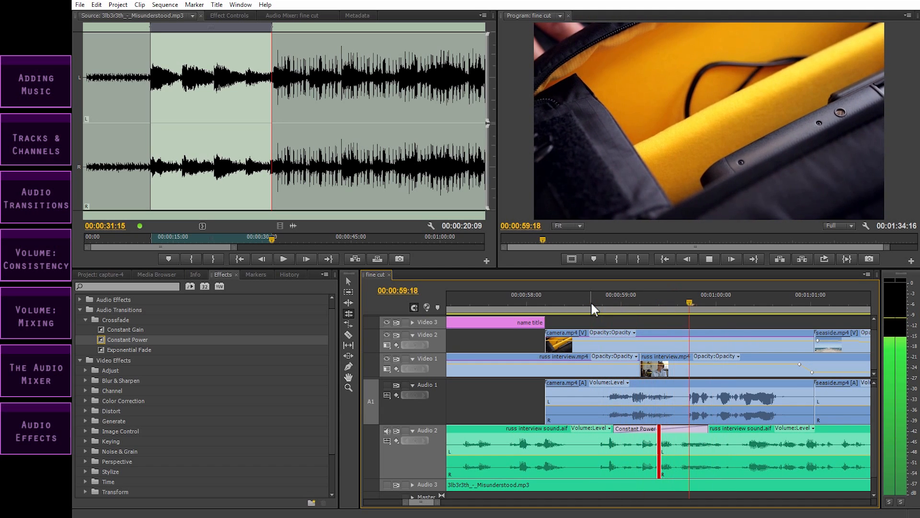
key(space)
- Shorten both sides of the Constant Power transition at 00:00:59:10 on Audio 2 to about 2 frames in total
drag(689, 297, 661, 297)
key(equal)
key(equal)
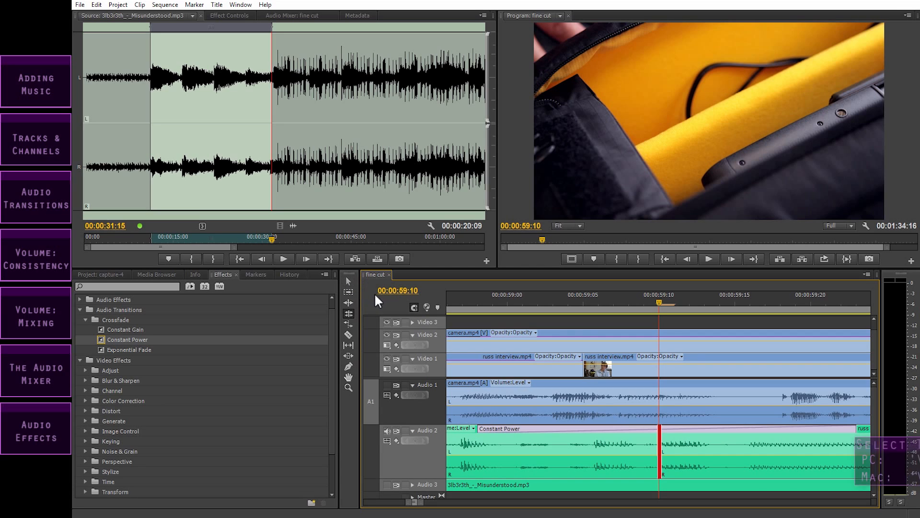
key(v)
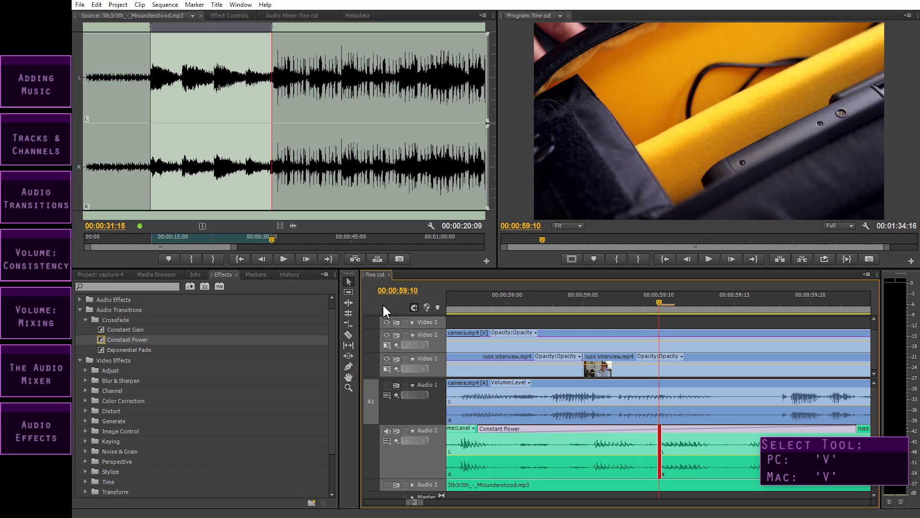
click(577, 430)
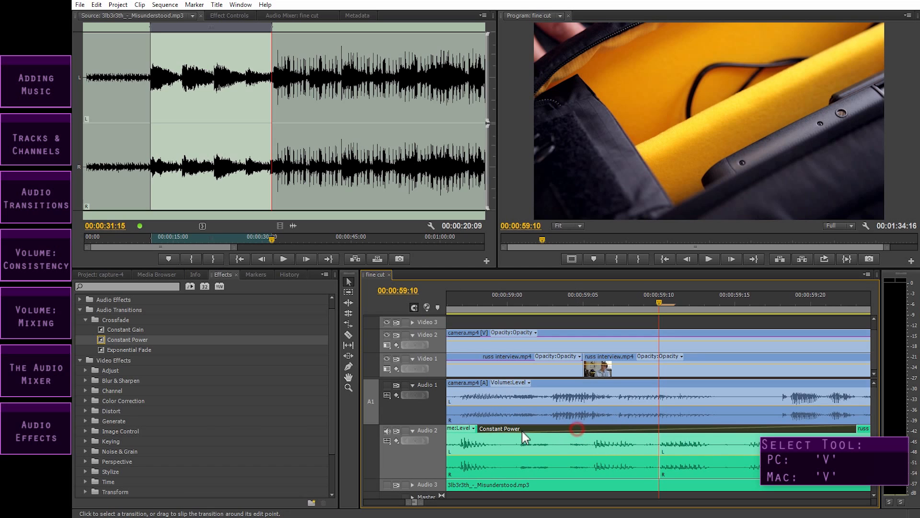
drag(482, 428, 647, 432)
drag(856, 428, 675, 429)
- Play the sequence across the shortened crossfade and return the playhead to the interview sound cut at 00:00:59:10
key(space)
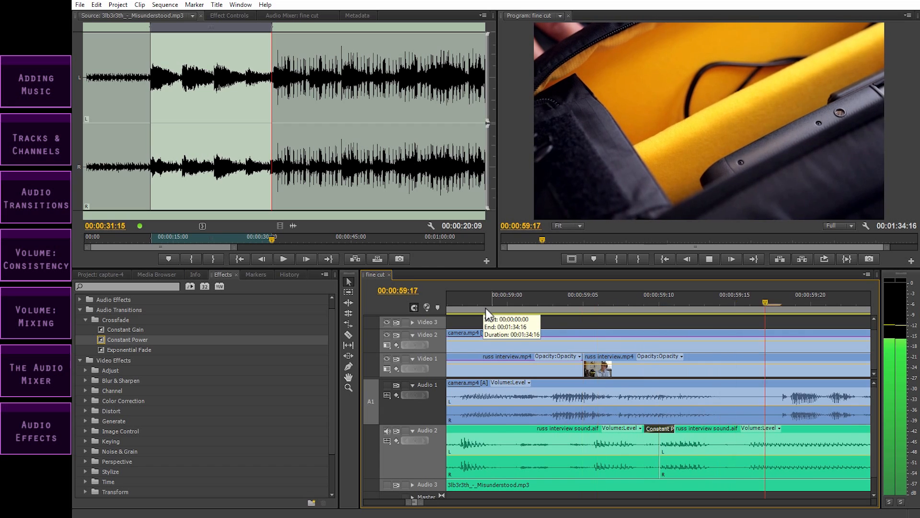
key(space)
drag(634, 294, 581, 299)
key(minus)
key(minus)
drag(641, 303, 510, 307)
key(space)
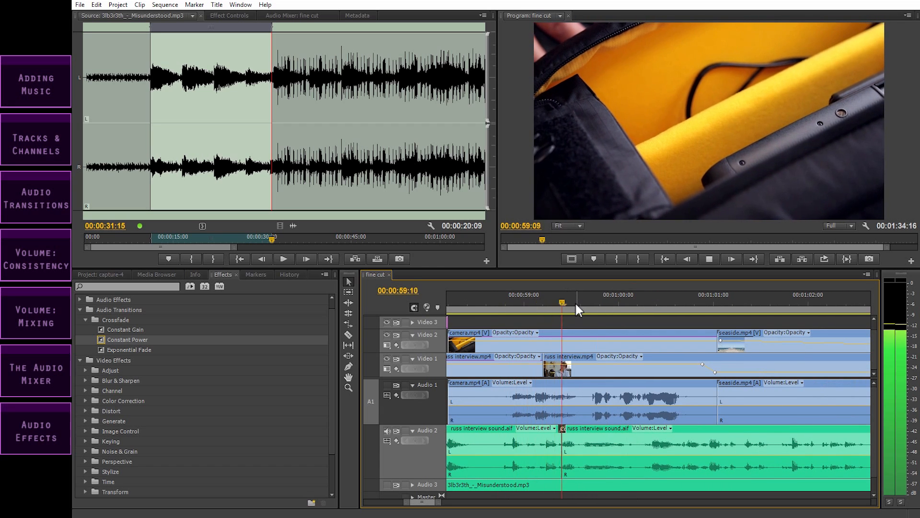
key(space)
drag(589, 302, 563, 303)
key(equal)
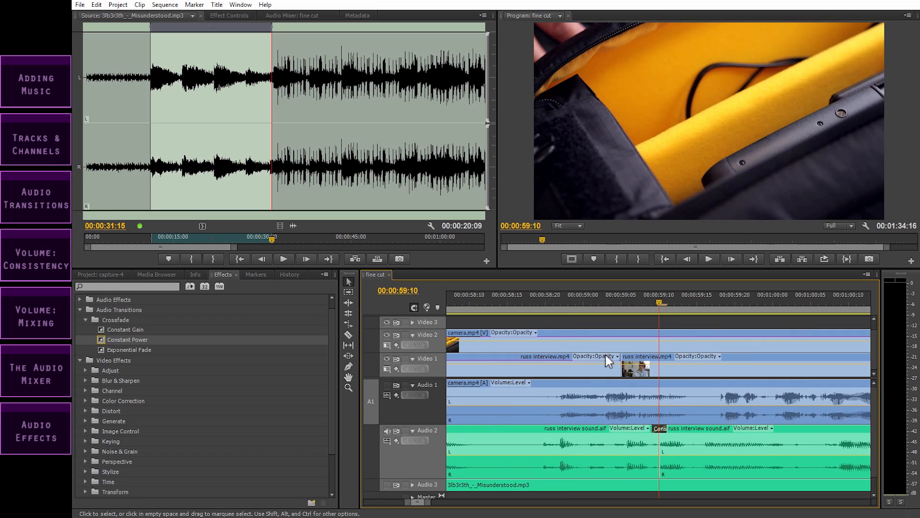
key(equal)
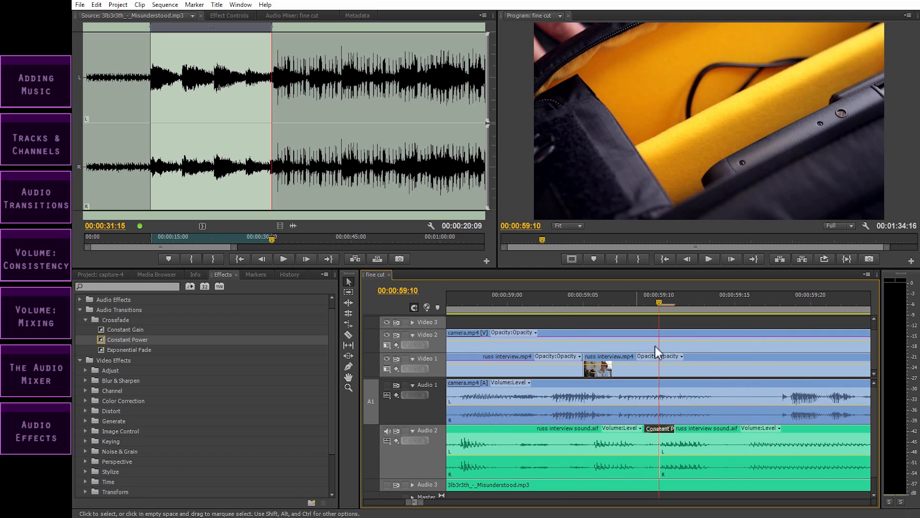
- Roll the interview sound cut on Audio 2 earlier to about 00:00:59:09 and play the sequence across it
click(349, 313)
drag(661, 456, 632, 449)
key(minus)
drag(651, 300, 517, 304)
key(space)
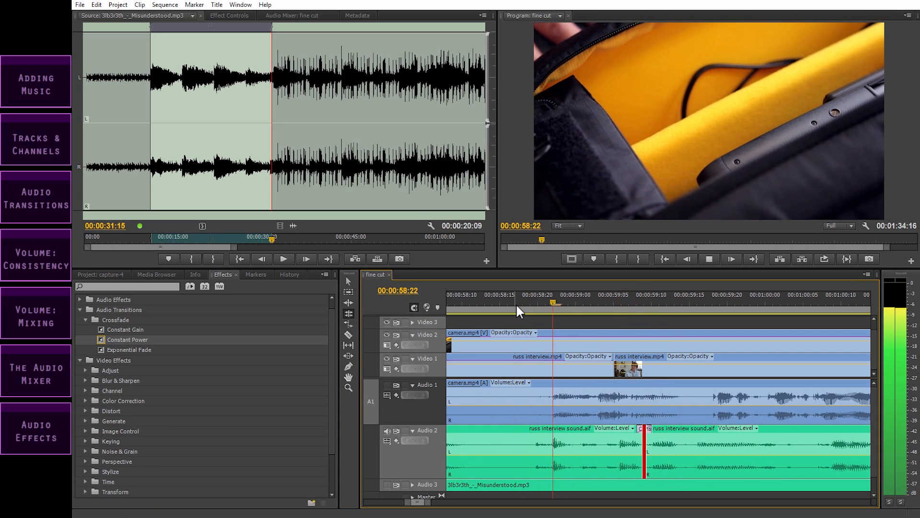
key(space)
- Roll the interview sound cut back in two stages to about 00:00:59:05, matching the Video 1 cut, playing across it after each roll
drag(646, 447, 629, 448)
click(514, 302)
key(space)
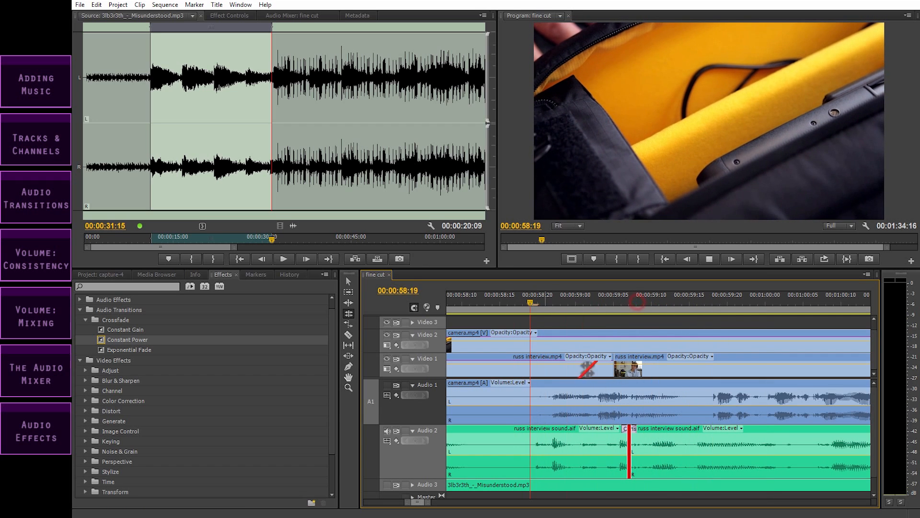
key(space)
drag(630, 445, 614, 449)
click(489, 296)
key(space)
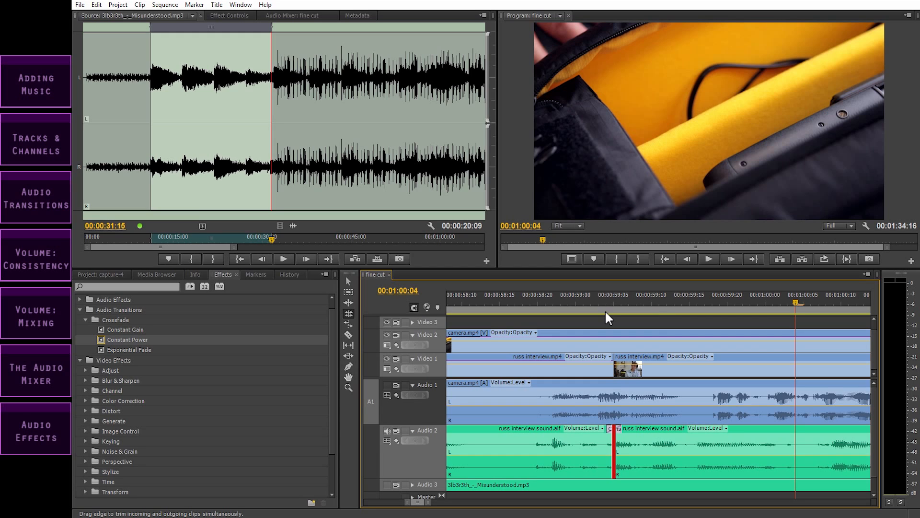
- Fade out the end of the interview sound on Audio 2 with a Constant Power transition about 4 frames long, trimming the clip's end to about 00:01:02:16
click(605, 307)
key(minus)
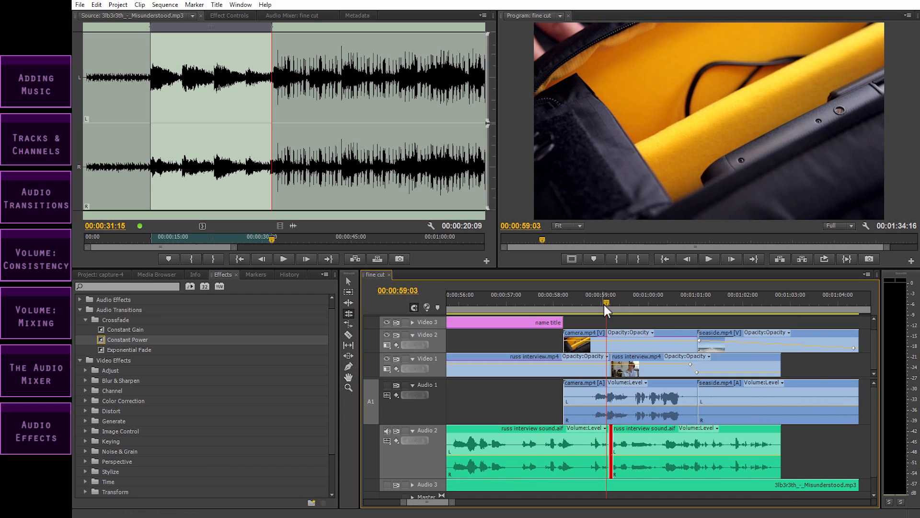
key(minus)
key(minus)
click(349, 281)
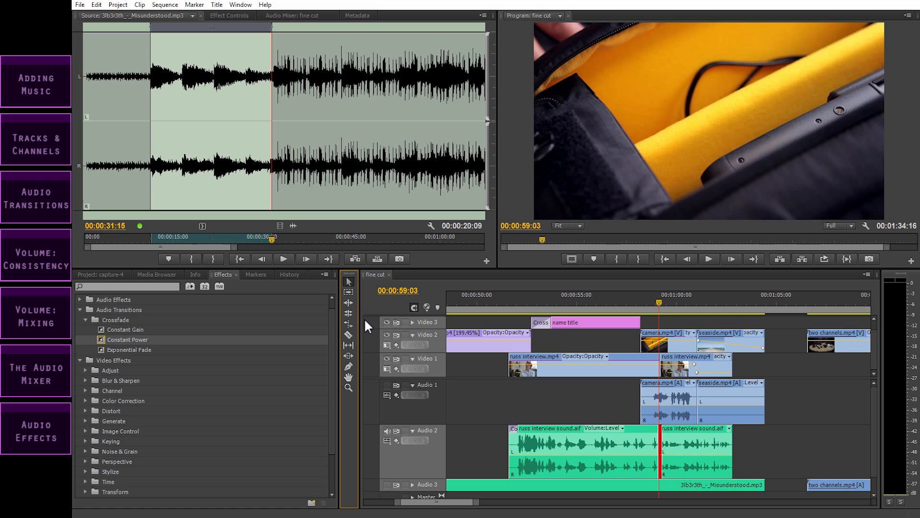
drag(666, 295, 728, 300)
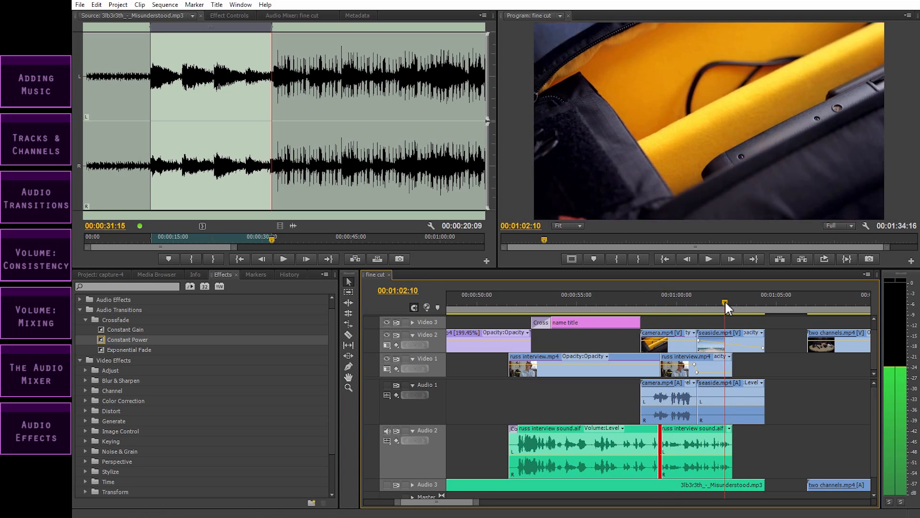
key(=)
key(=)
click(673, 301)
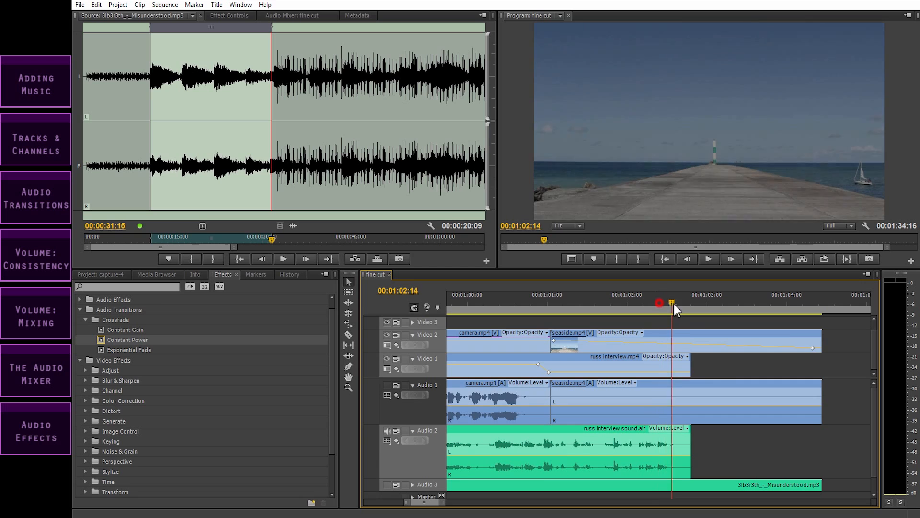
drag(100, 340, 695, 449)
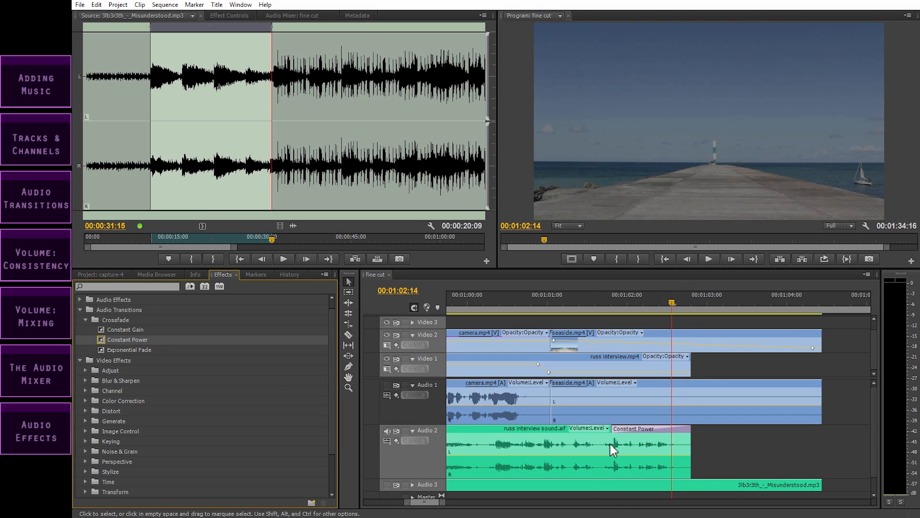
drag(613, 429, 666, 468)
key(=)
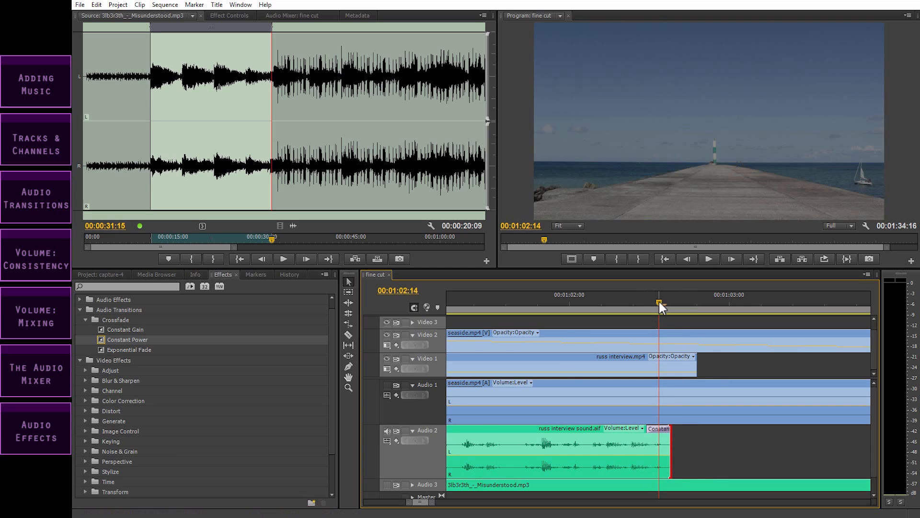
- Turn on the output of Audio 1 and play the sequence from about 00:00:57:24 through the camera and seaside clips
key(minus)
key(minus)
drag(658, 298, 475, 295)
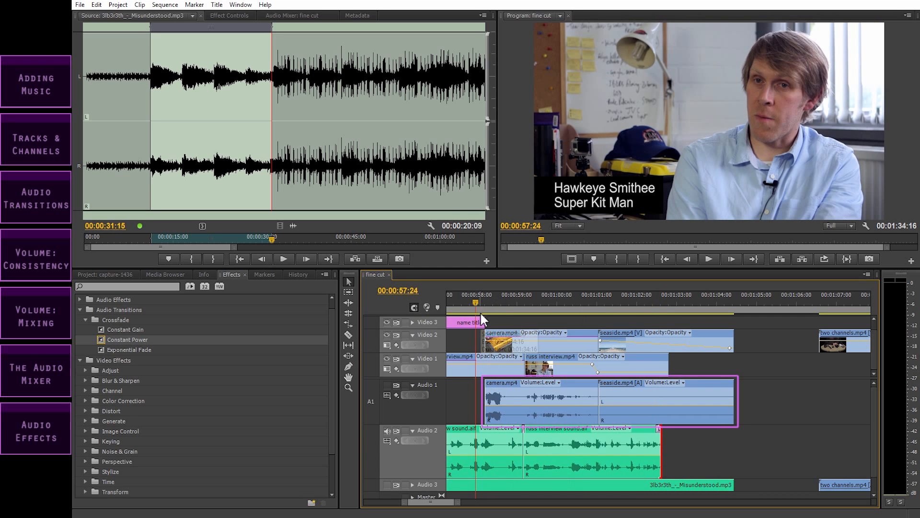
click(388, 385)
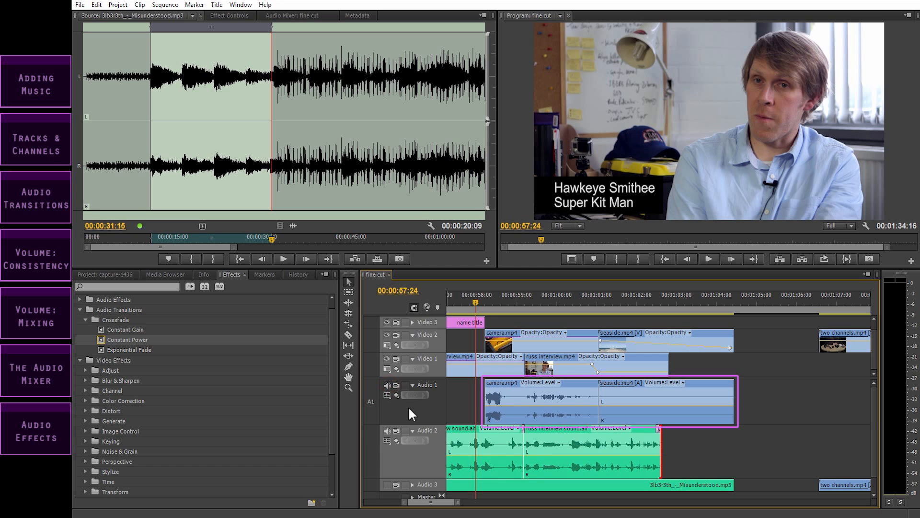
key(space)
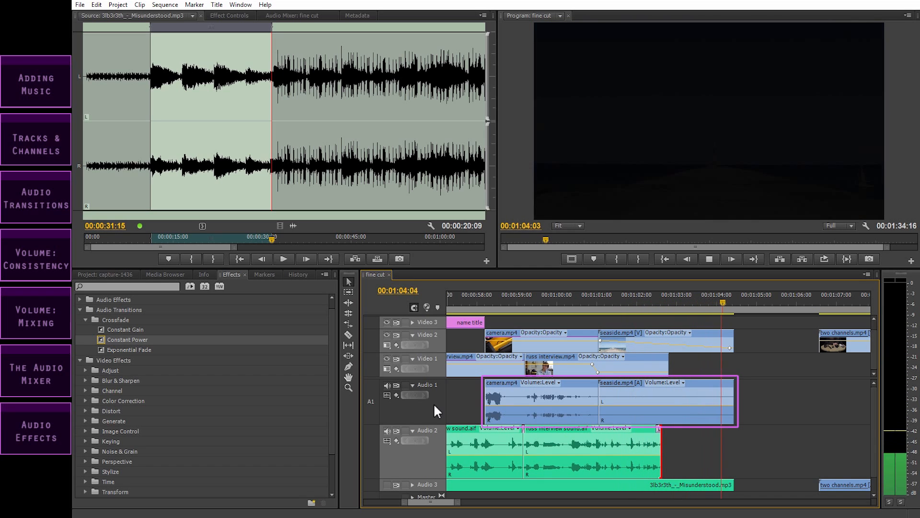
key(space)
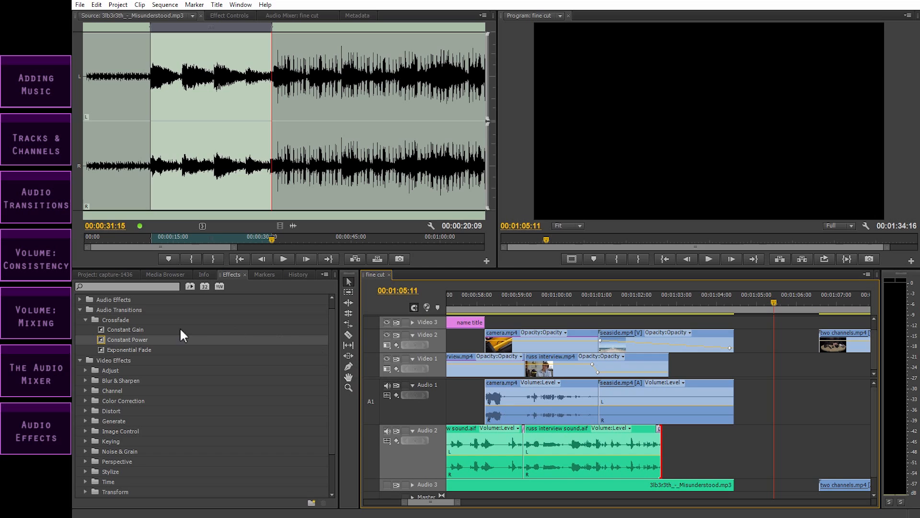
- Apply the Constant Power transition to the start of the camera.mp4 audio on Audio 1 and play from 00:00:57:19
drag(102, 339, 494, 389)
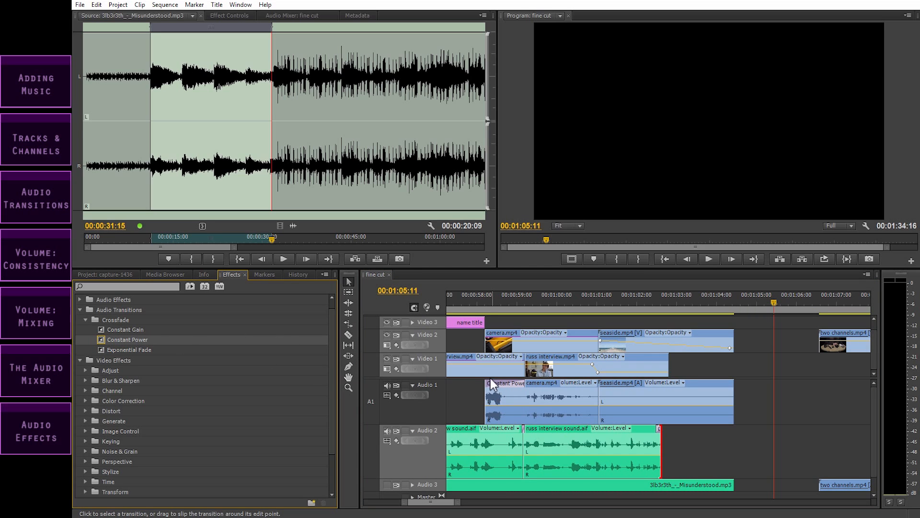
click(468, 302)
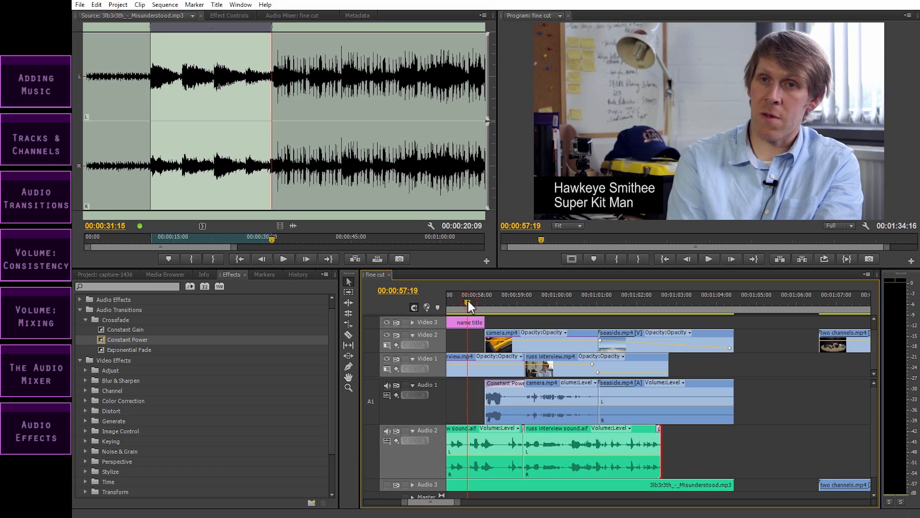
key(space)
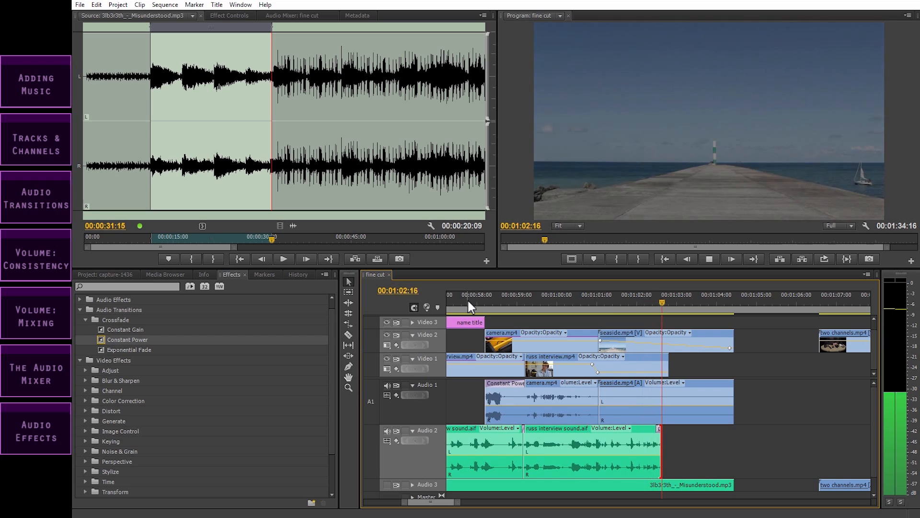
key(space)
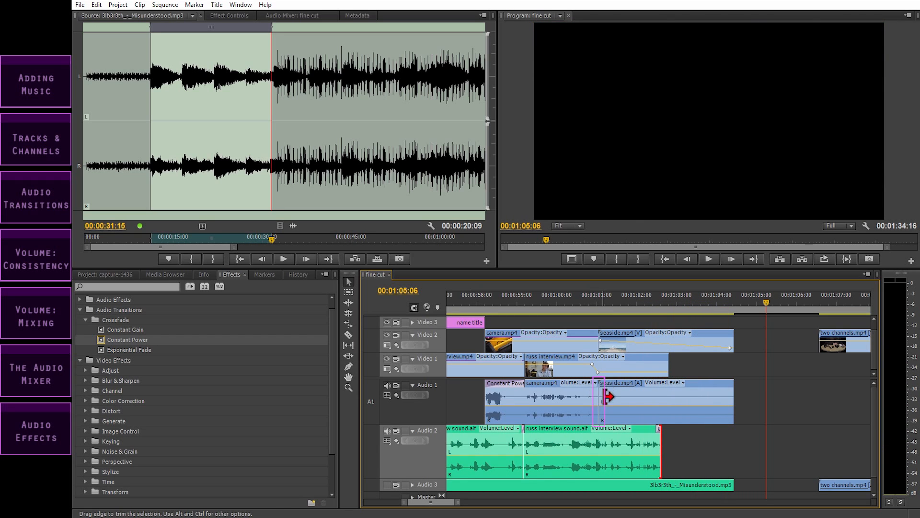
- Apply the Constant Power transition to the start of the seaside.mp4 audio on Audio 1
click(600, 297)
key(=)
key(=)
key(=)
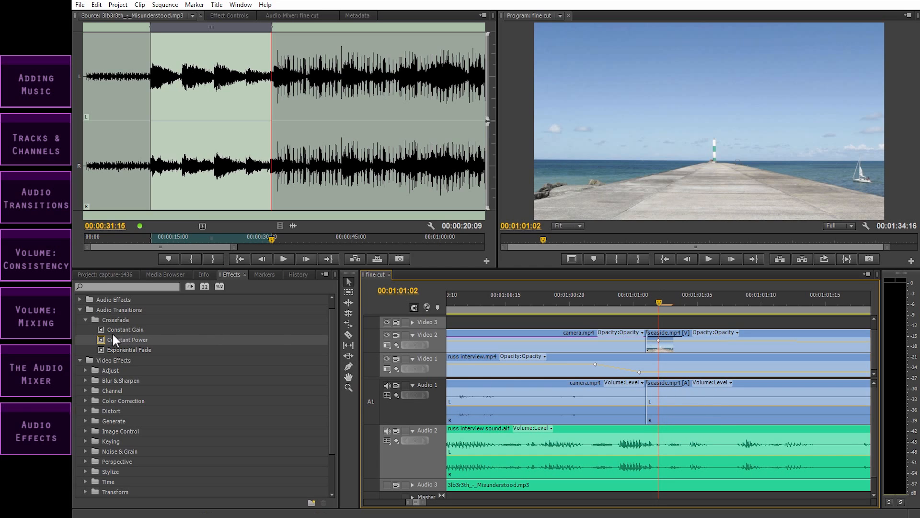
drag(102, 337, 634, 387)
key(minus)
key(minus)
drag(103, 341, 658, 393)
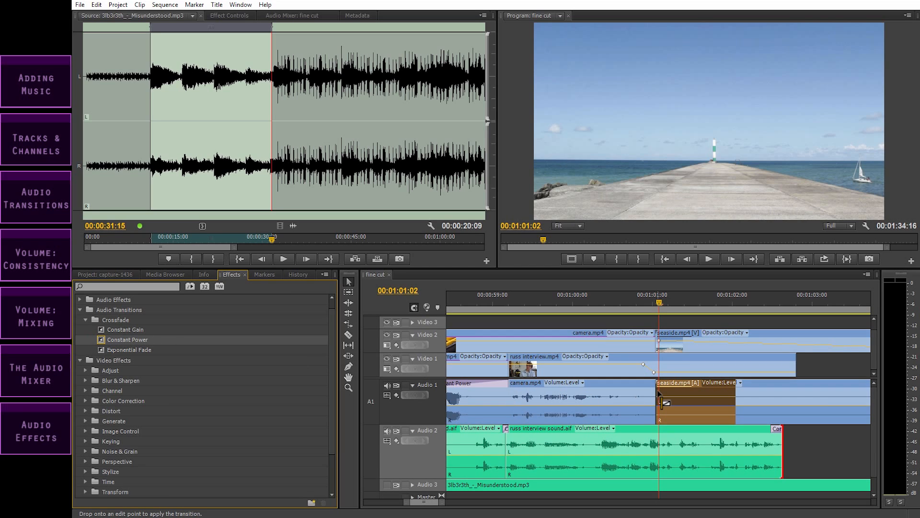
drag(659, 393, 656, 390)
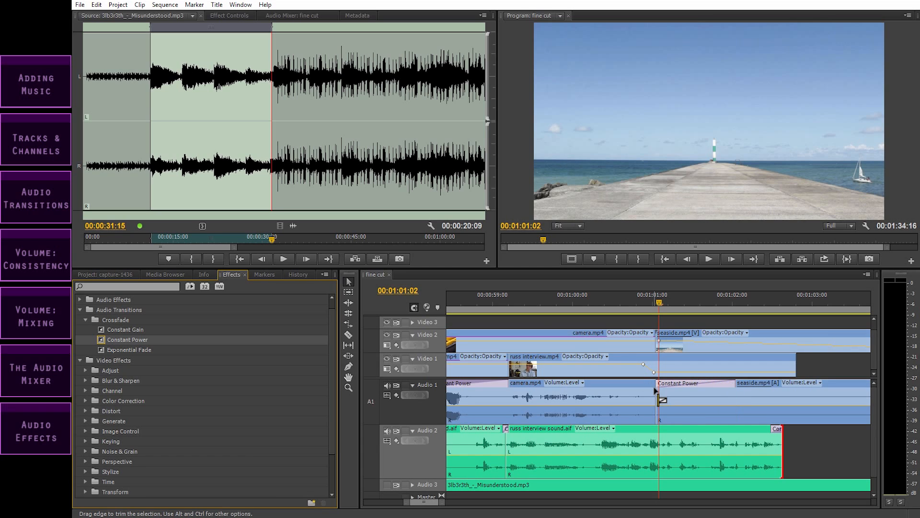
- Mute Audio 2 and play the Audio 1 fades from about 00:00:57:15 to beyond the end of the seaside clip
key(minus)
click(626, 316)
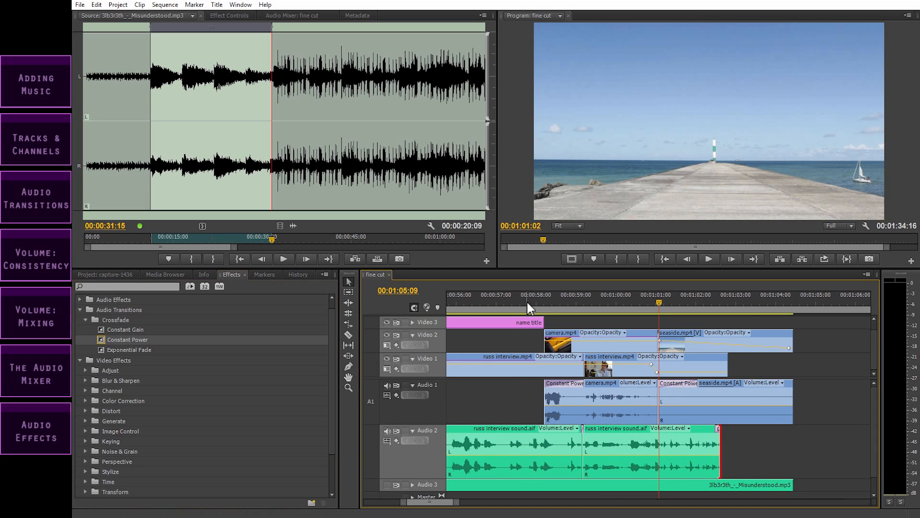
click(387, 431)
click(520, 301)
key(space)
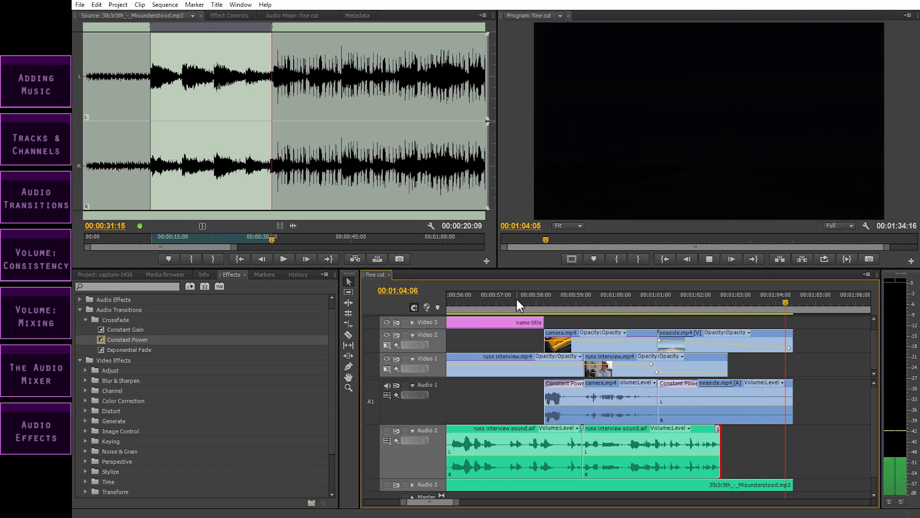
key(space)
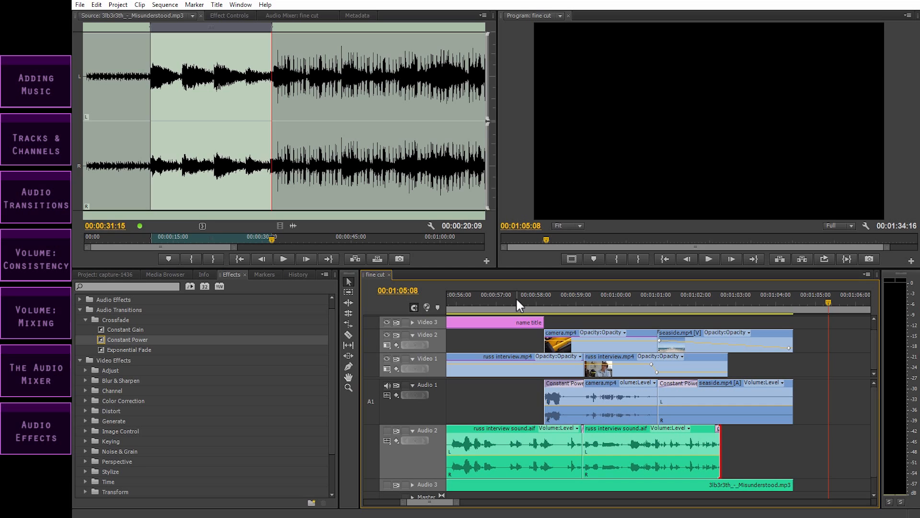
- Delete both two channels.mp4 clips after the seaside clip, including their audio
key(minus)
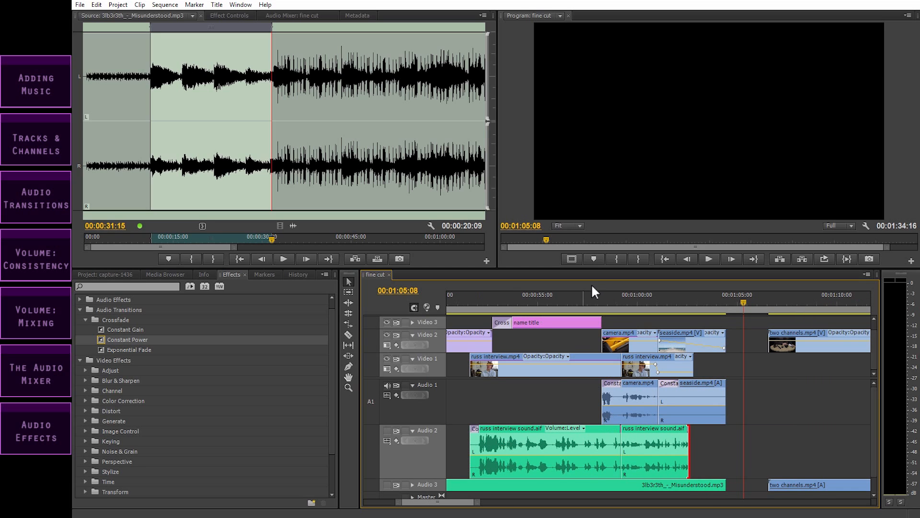
key(minus)
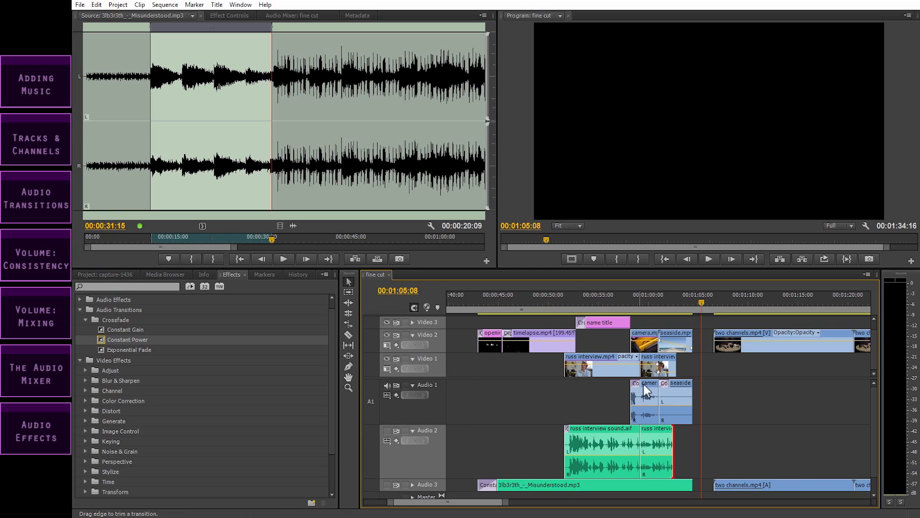
key(minus)
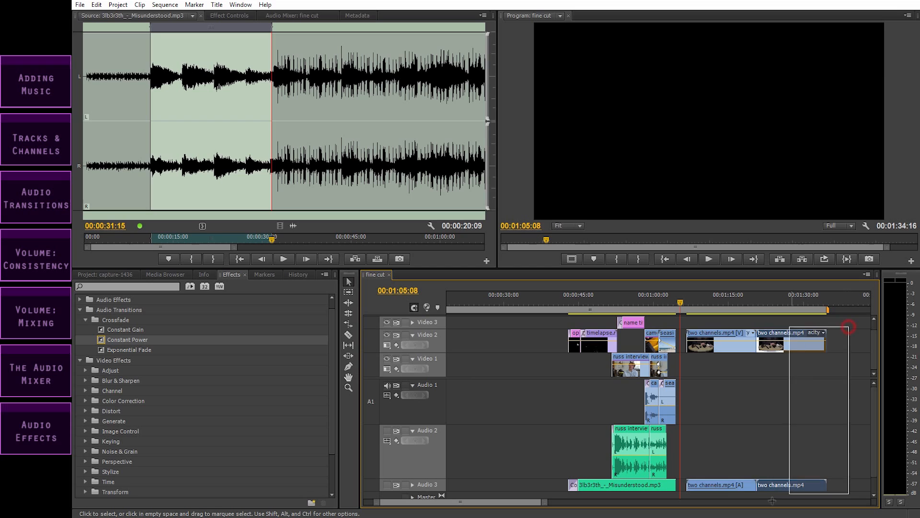
key(Delete)
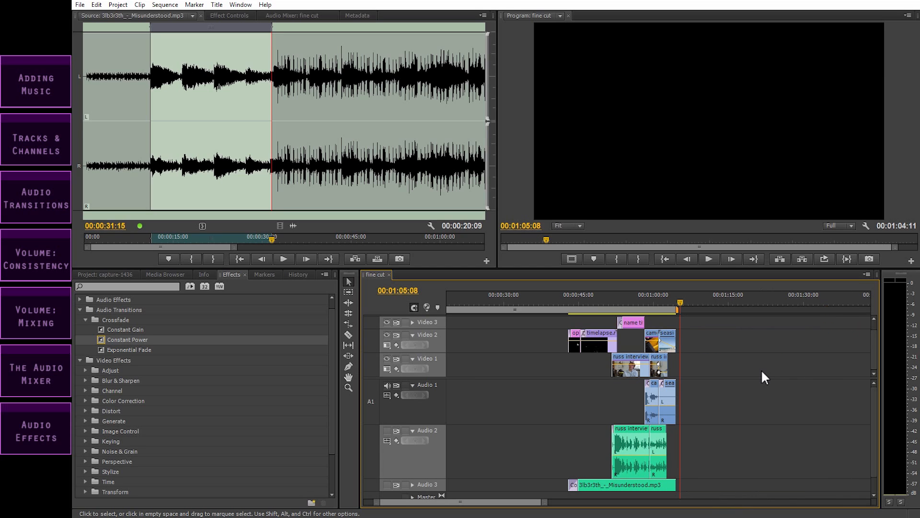
- Collapse the Audio 1 and Audio 2 tracks in the timeline
key(equal)
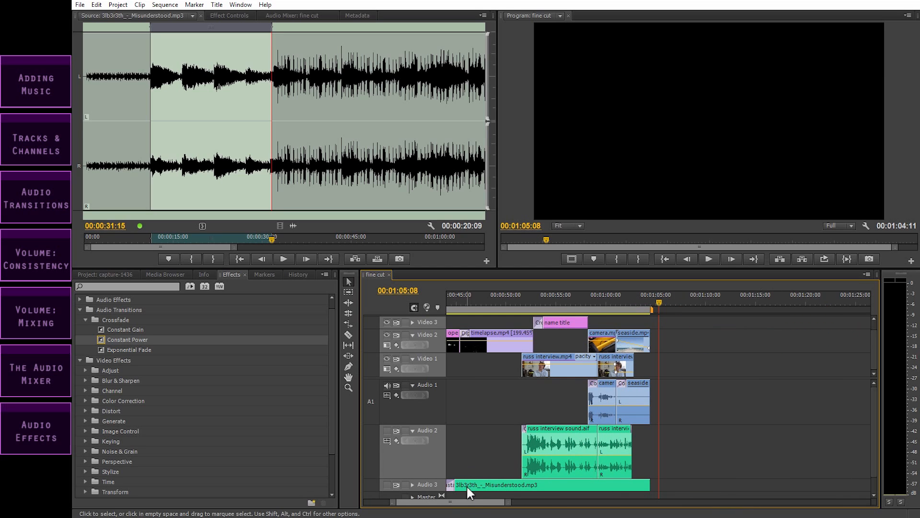
drag(462, 502, 455, 502)
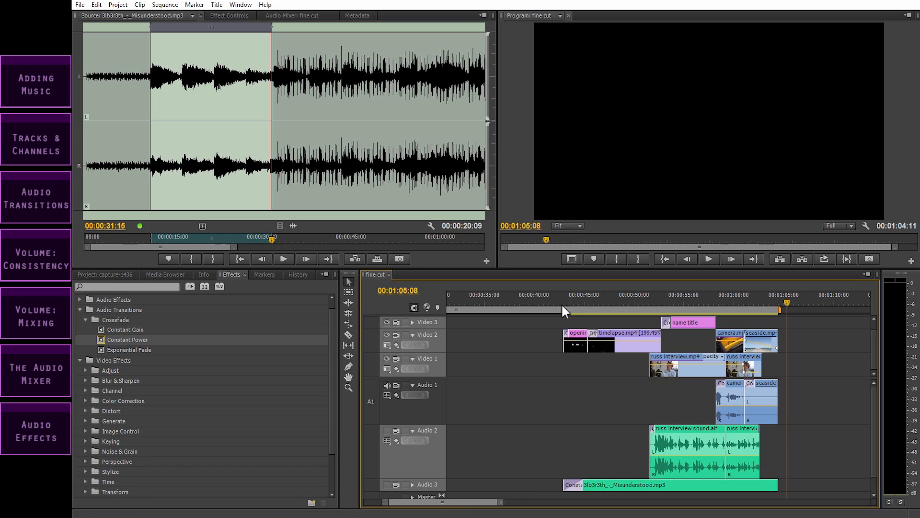
click(412, 385)
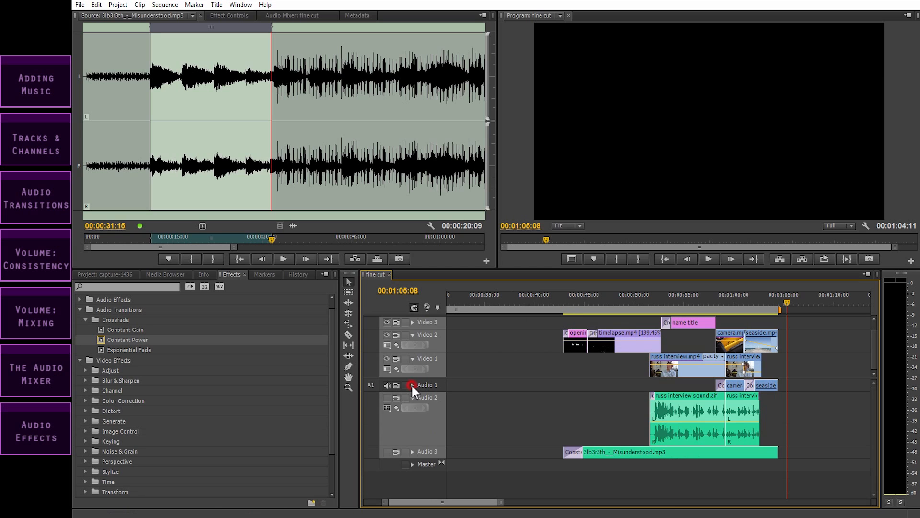
click(413, 397)
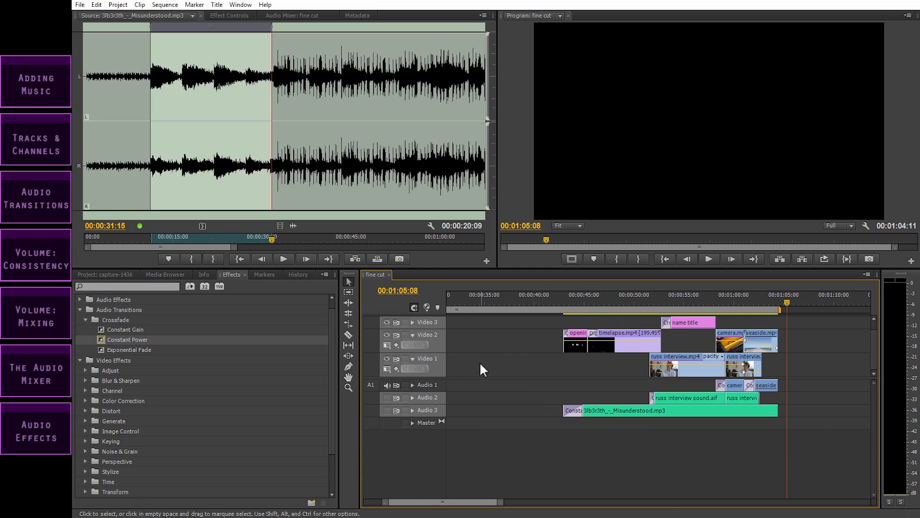
click(434, 384)
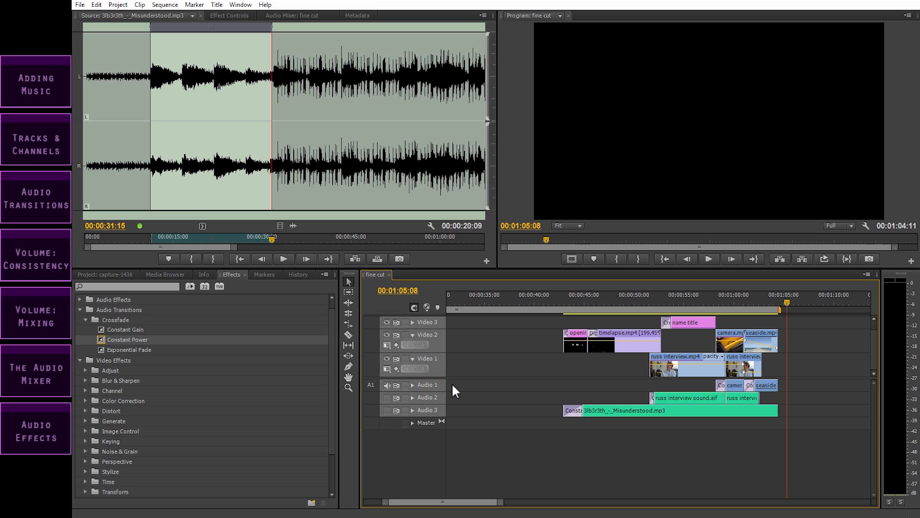
- Delete the empty gap before the opening clips and return the playhead to 00:00:00:00
drag(557, 298, 542, 296)
key(minus)
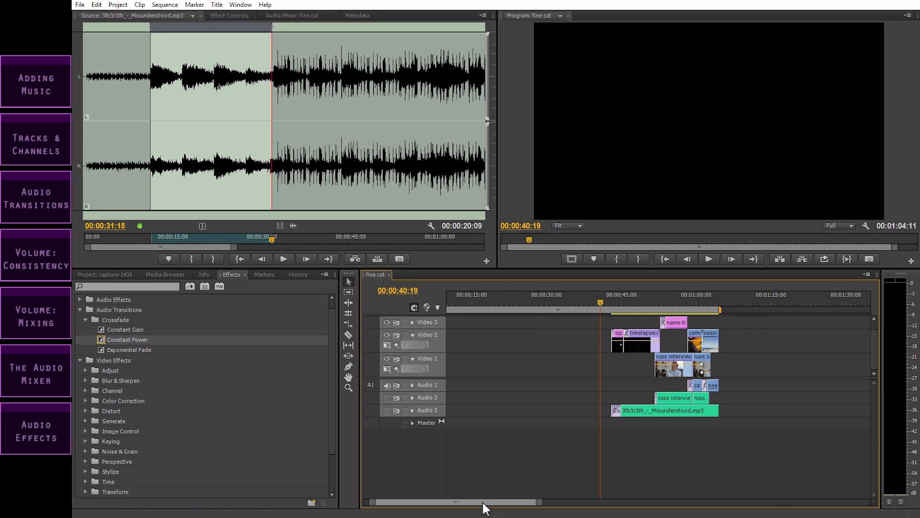
drag(487, 501, 482, 502)
click(500, 338)
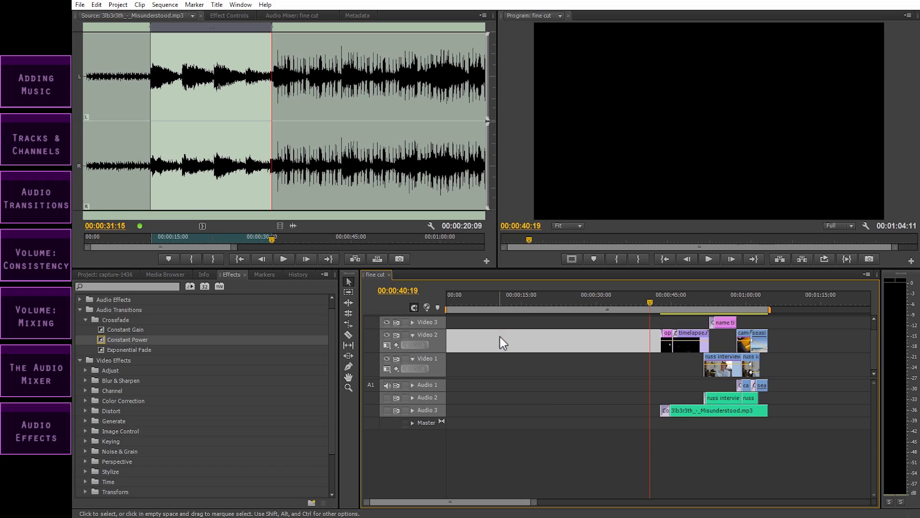
key(Delete)
drag(470, 295, 424, 294)
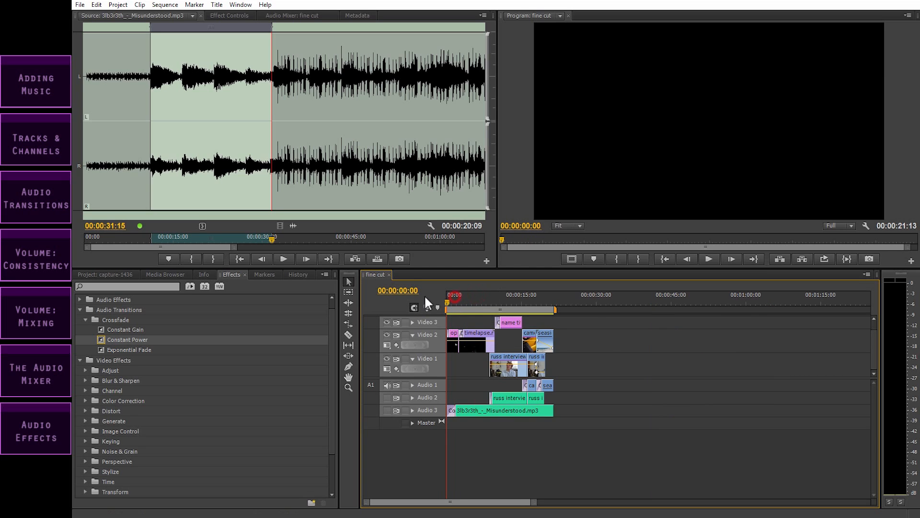
- Expand the Audio 1, Audio 2 and Audio 3 tracks and reduce their heights so all the waveforms fit in the timeline
key(equal)
key(equal)
key(minus)
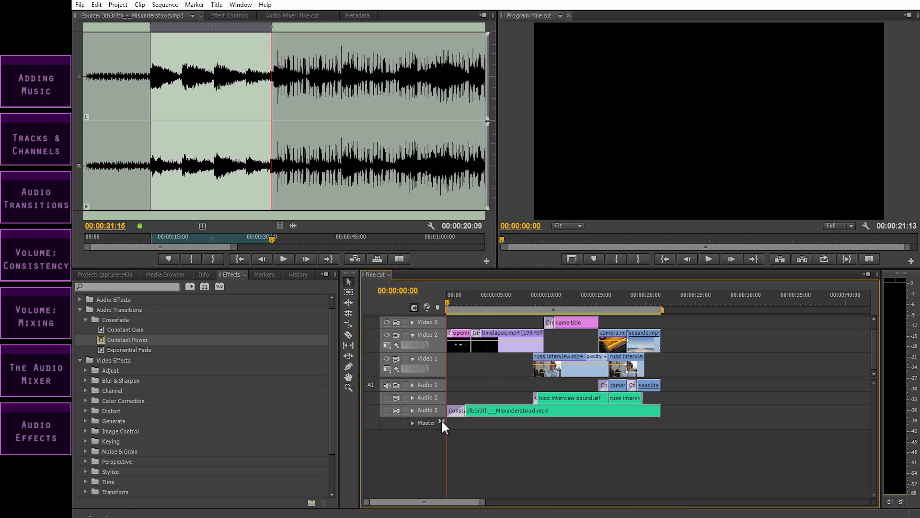
click(412, 385)
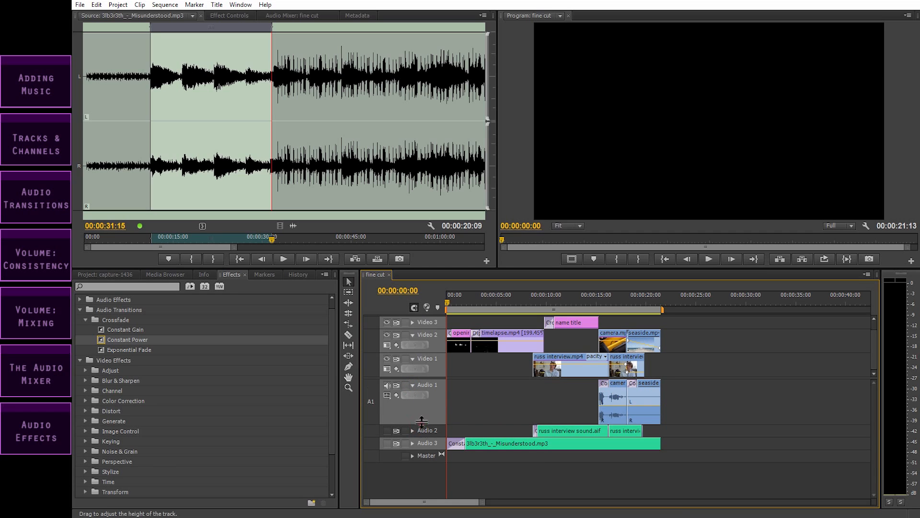
drag(421, 423, 421, 416)
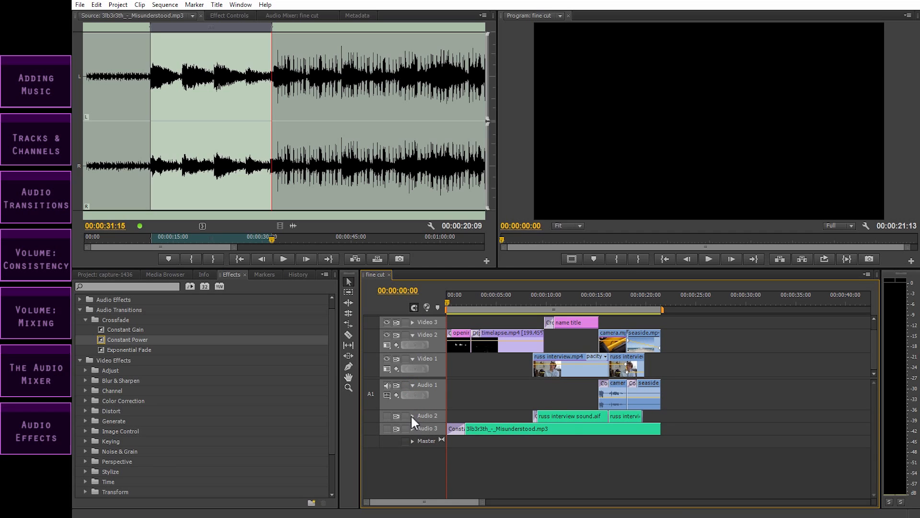
click(412, 416)
drag(424, 463, 425, 445)
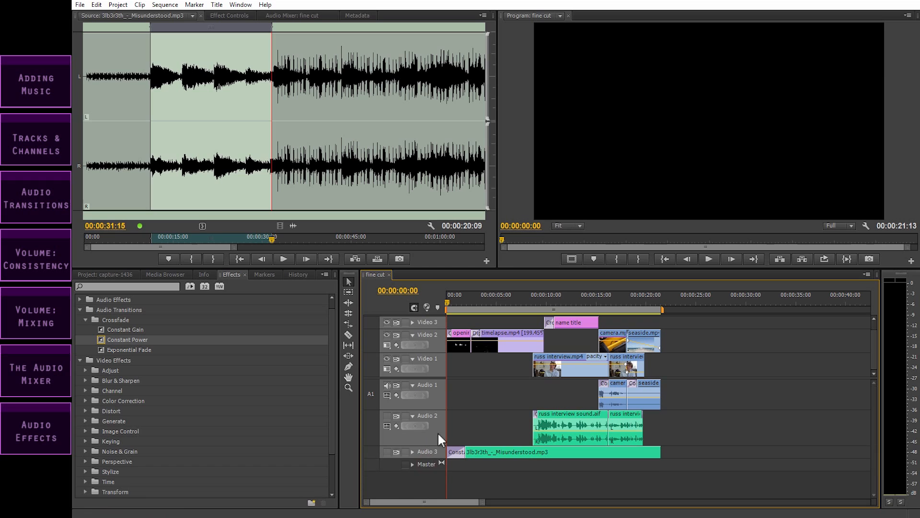
click(413, 452)
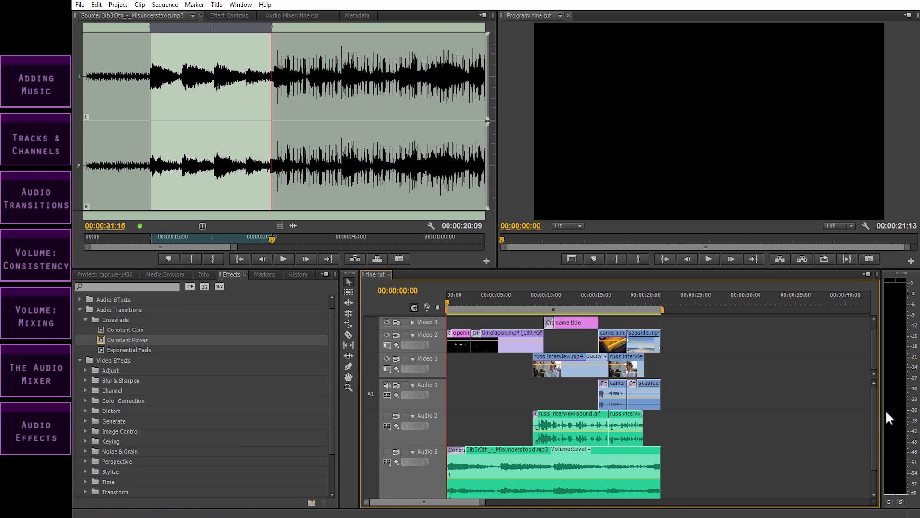
scroll(874, 417, down, 2)
drag(431, 477, 434, 459)
scroll(873, 416, up, 2)
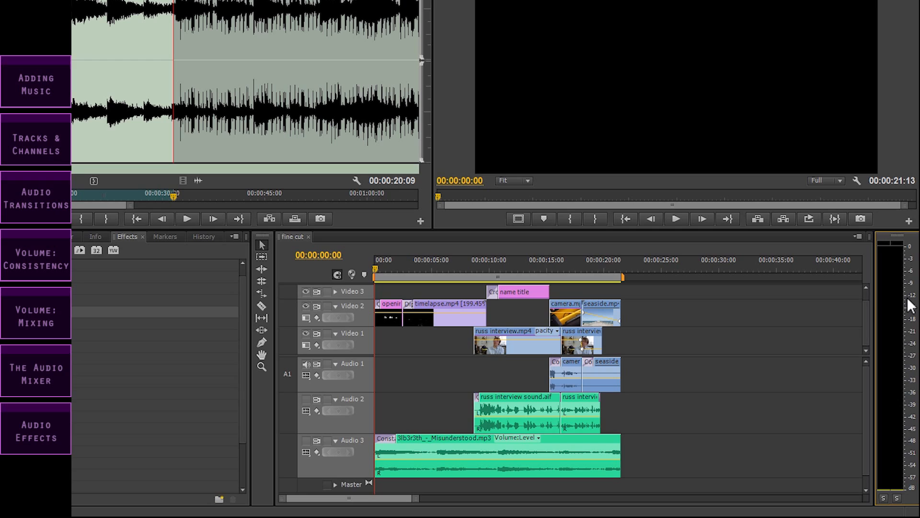
- Unmute Audio 2, mute Audio 1 and play the interview sound through to the end of the sequence
click(822, 319)
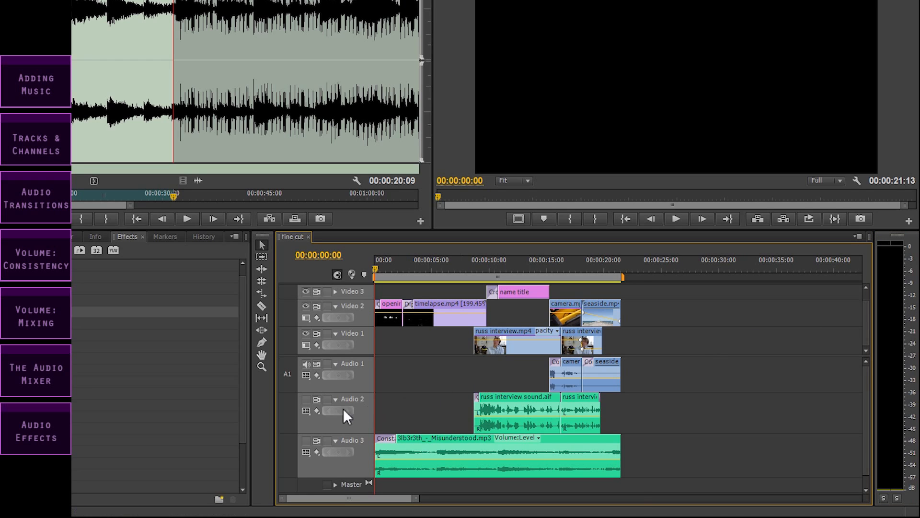
click(305, 399)
click(307, 364)
drag(436, 260, 453, 261)
key(space)
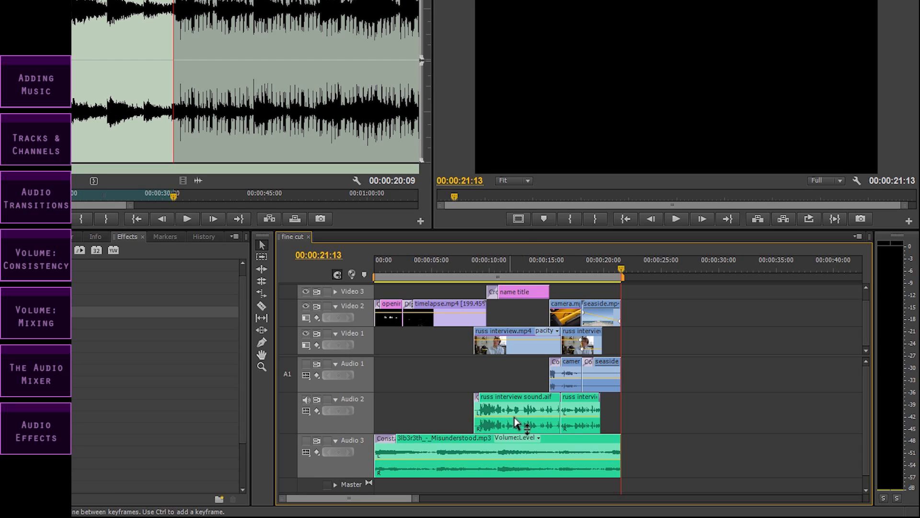
- Try raising the volume of the first interview clip on Audio 2 to about 5.44 dB and bring it back down
mouse_move(516, 423)
drag(514, 419, 514, 408)
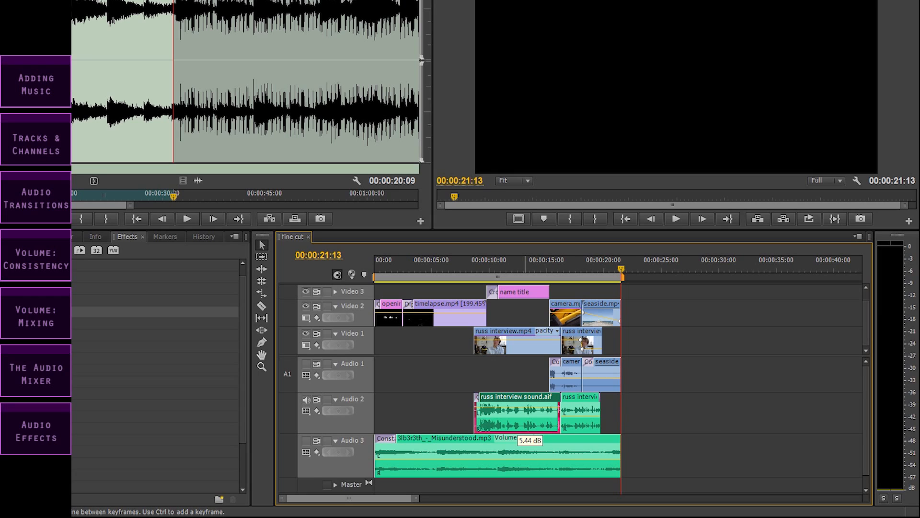
drag(514, 409, 513, 416)
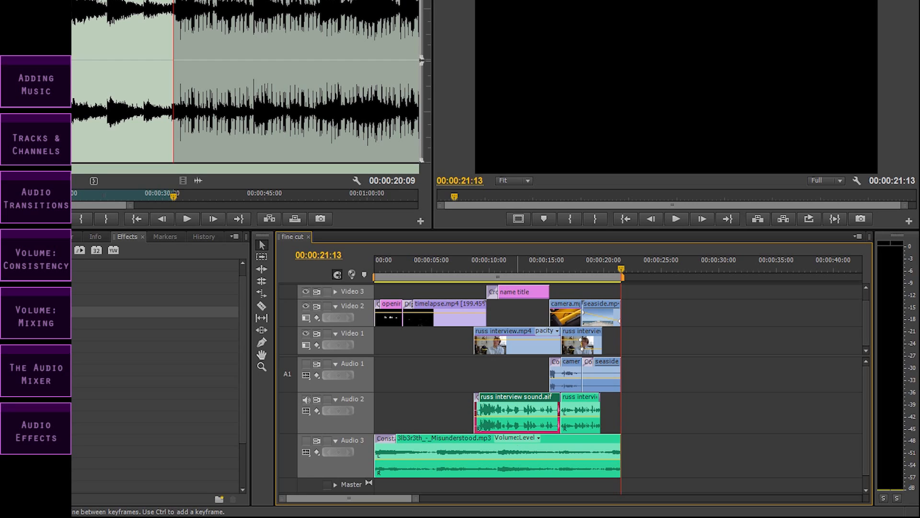
- Lower the volume of the first interview clip on Audio 2 to about -2.57 dB and play it from 00:00:07:21
drag(504, 265, 464, 277)
key(equal)
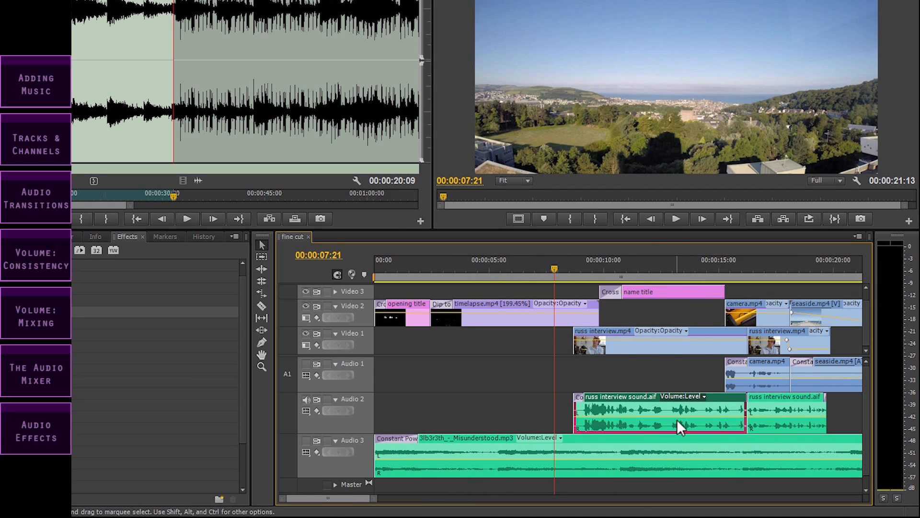
drag(679, 417, 680, 421)
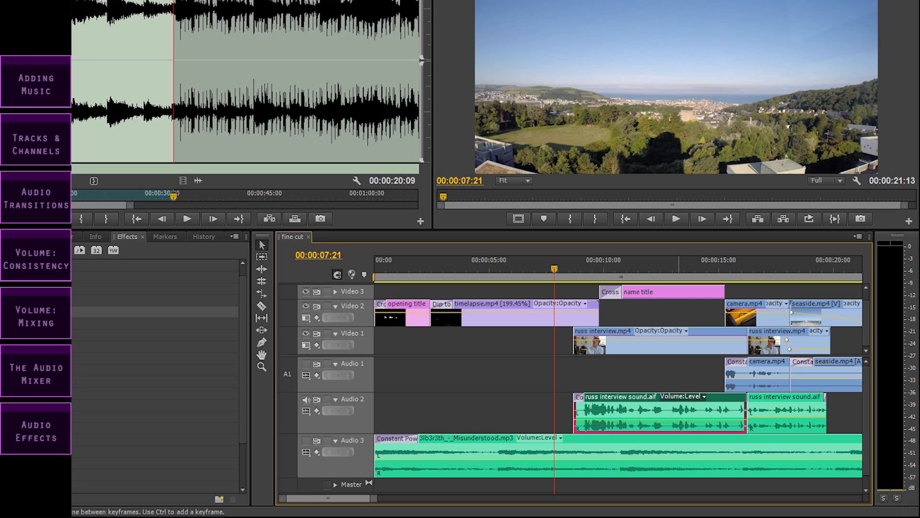
mouse_move(679, 421)
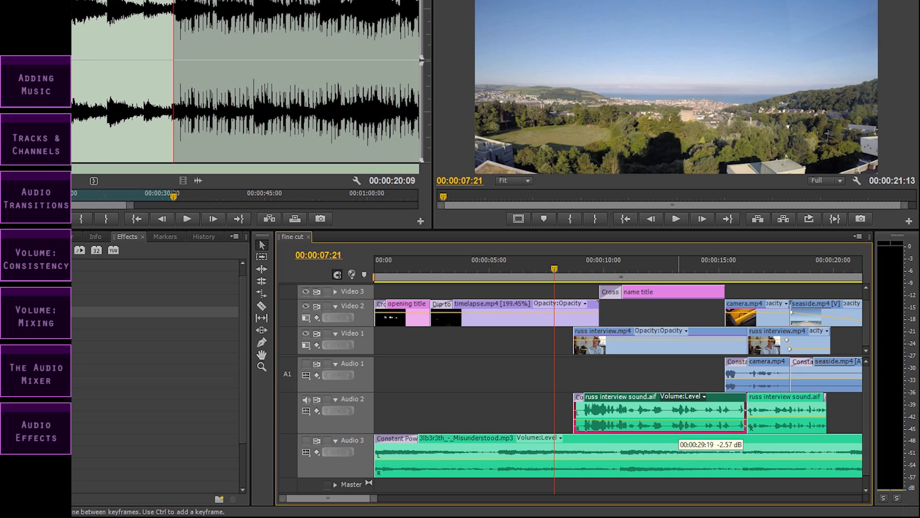
key(space)
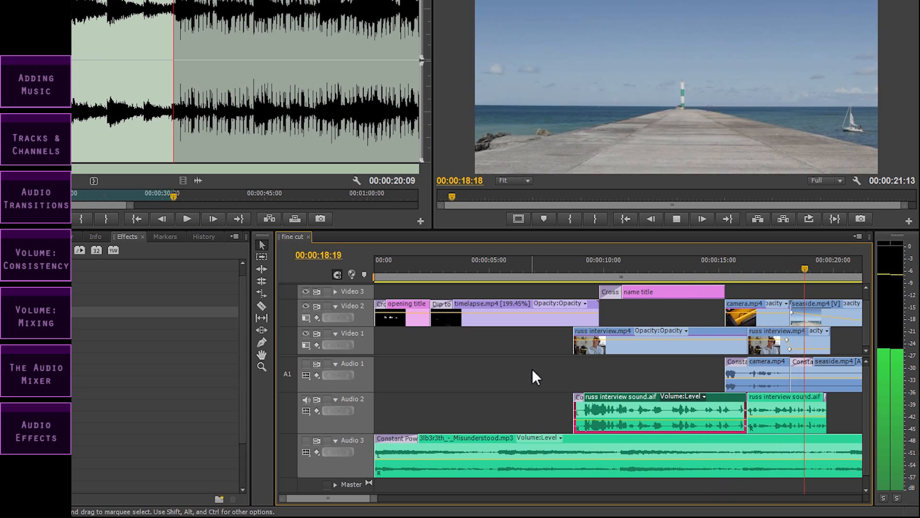
key(space)
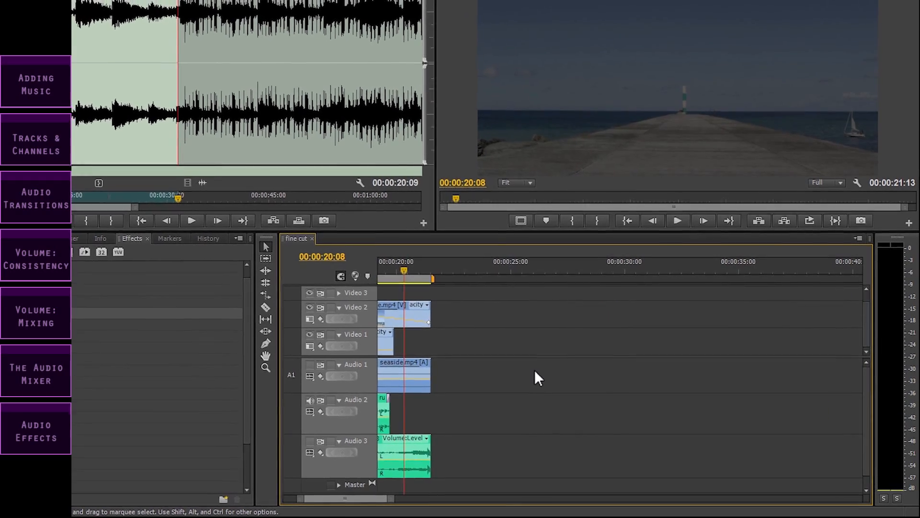
- Examine the first interview audio clip's Volume effect and its Level slider in Effect Controls
drag(373, 499, 353, 499)
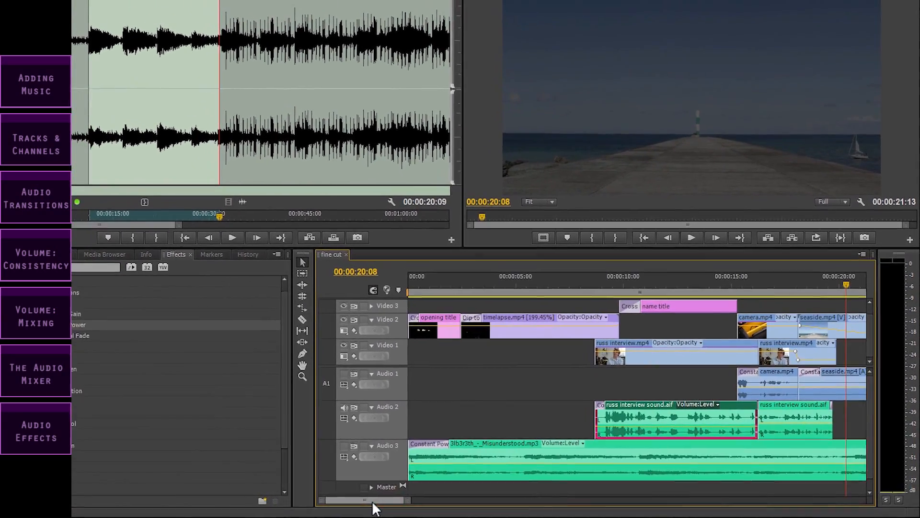
click(595, 285)
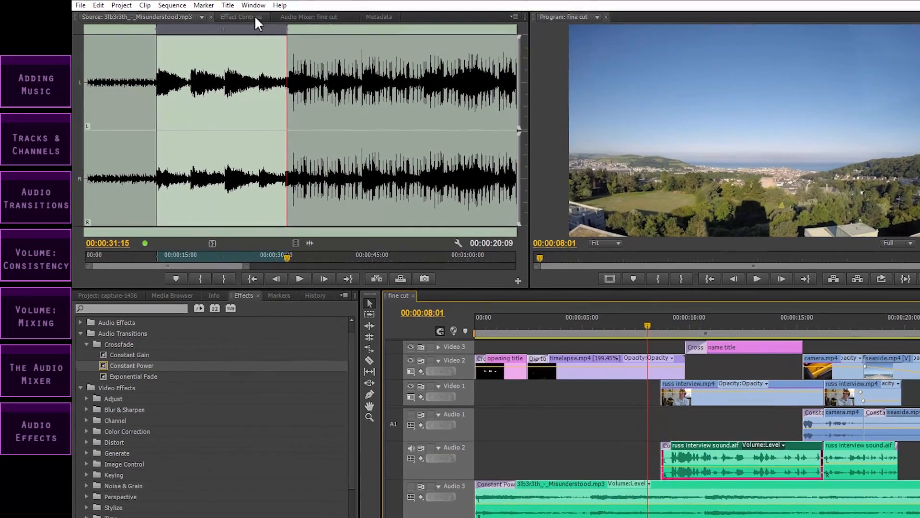
click(256, 16)
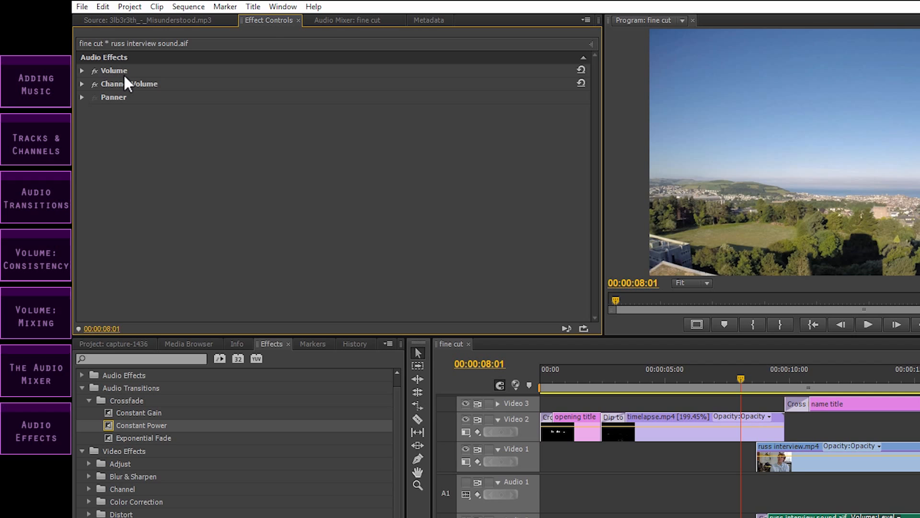
click(81, 70)
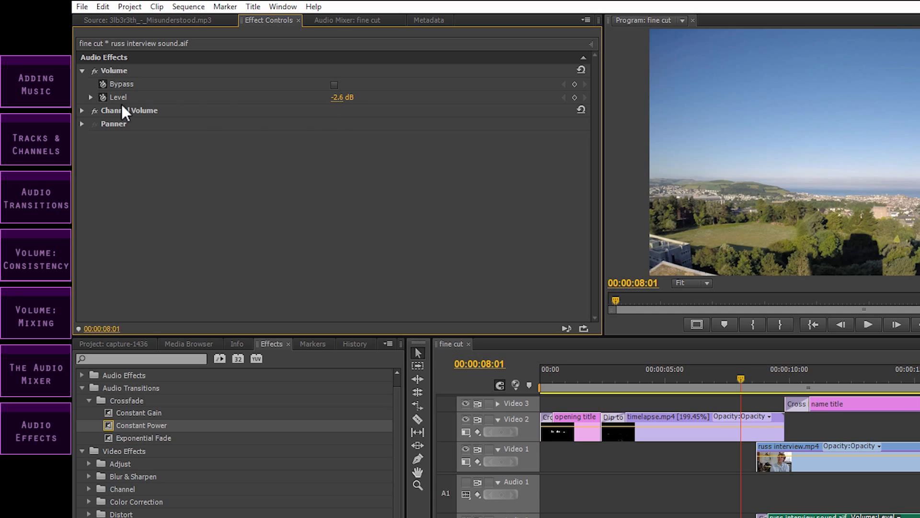
click(90, 97)
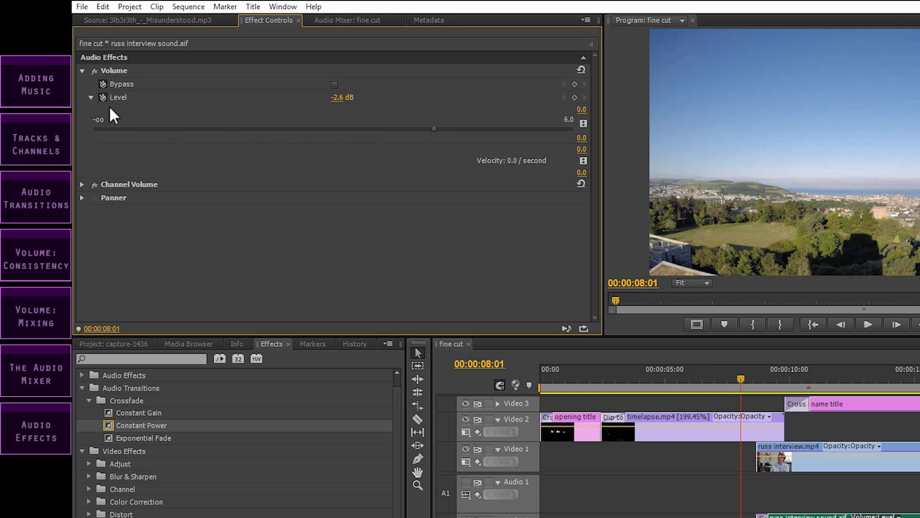
click(90, 97)
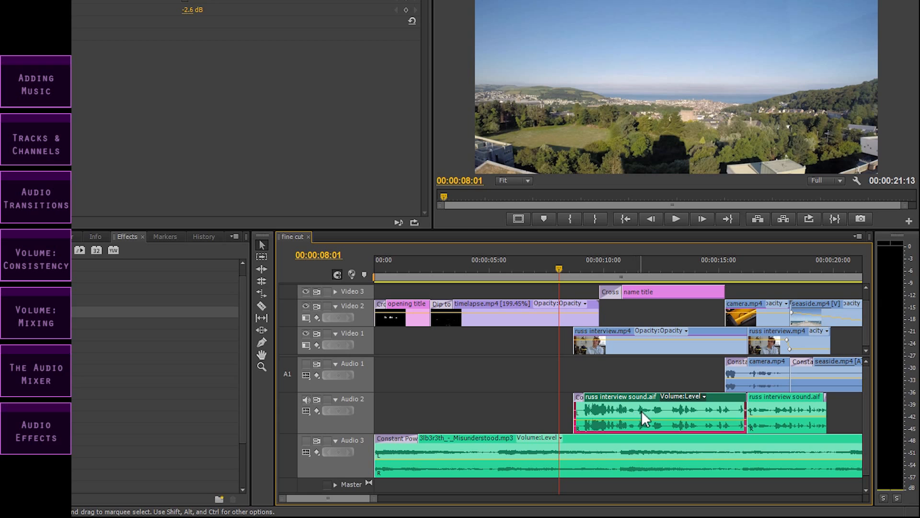
- Add a volume keyframe to the first interview clip at 00:00:10:20 and make the Audio 2 track taller
drag(561, 268, 632, 270)
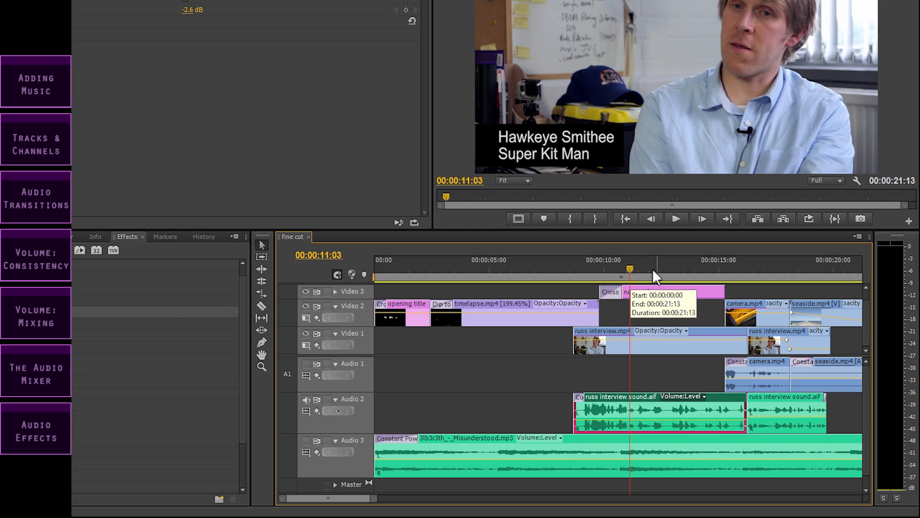
drag(628, 266, 623, 266)
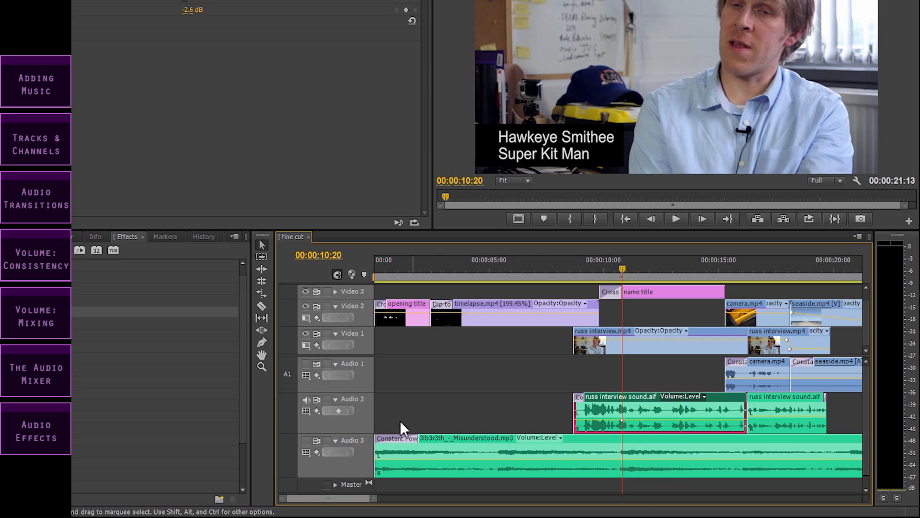
drag(364, 433, 364, 446)
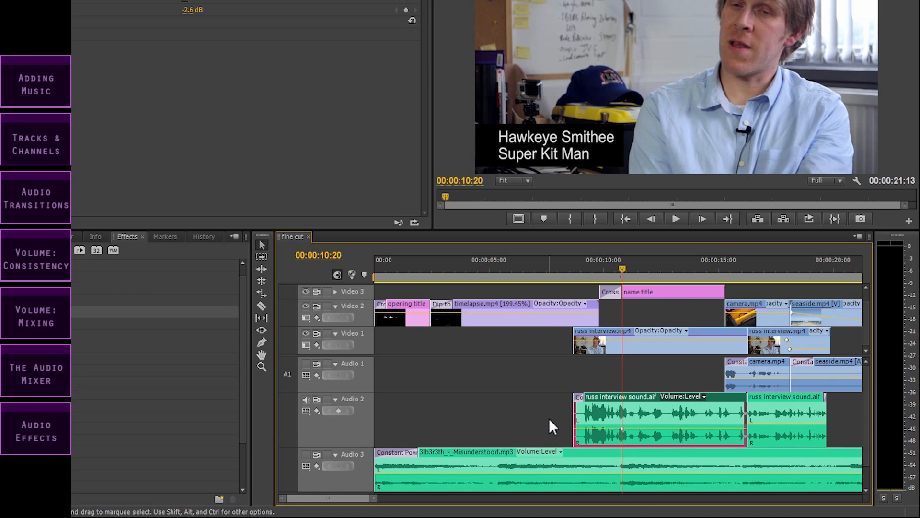
- Add a second volume keyframe to the first interview clip at 00:00:11:02 and raise it to about 0 dB
key(equal)
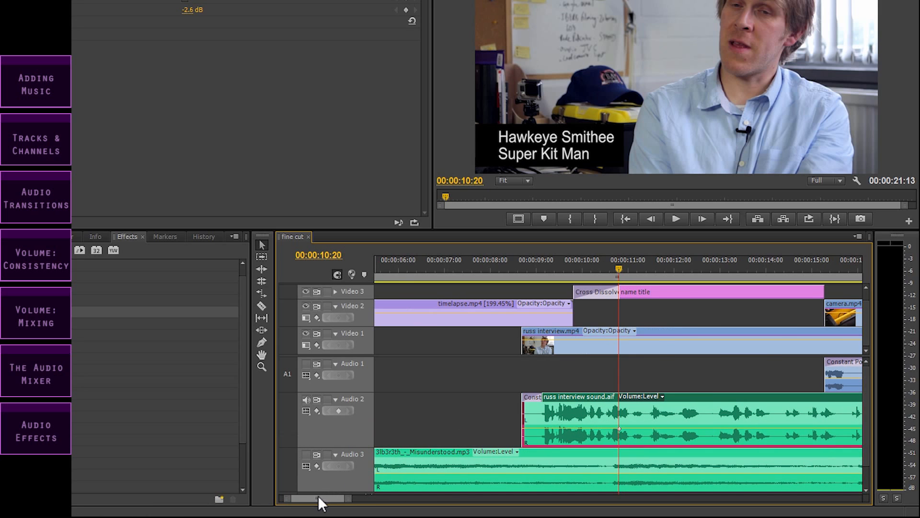
scroll(318, 497, down, 2)
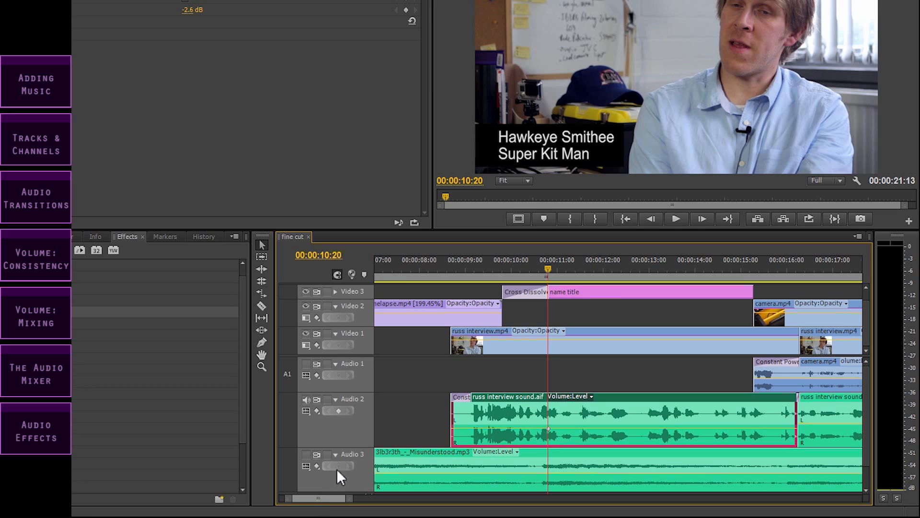
drag(552, 267, 562, 268)
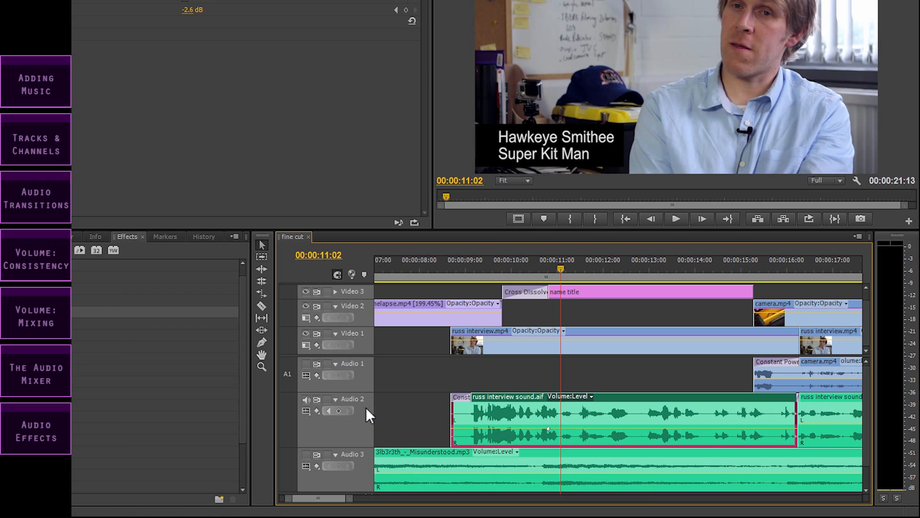
click(339, 410)
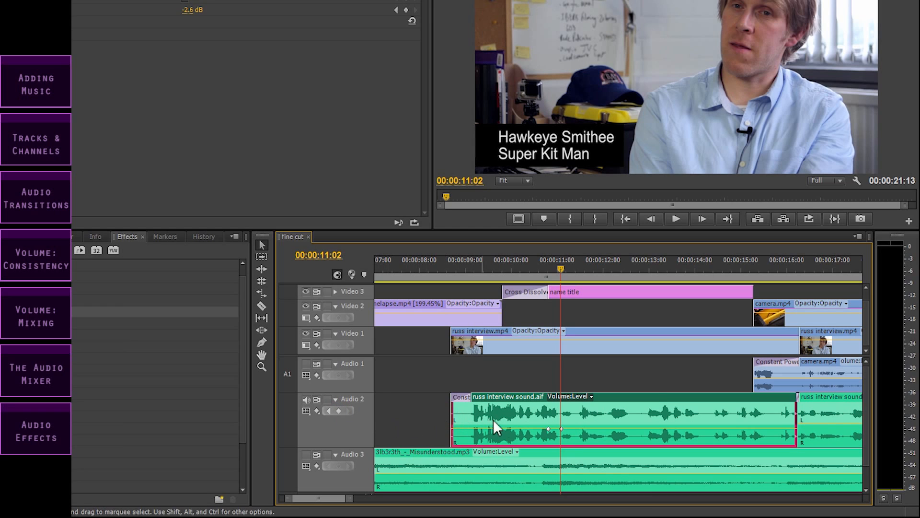
drag(562, 428, 561, 424)
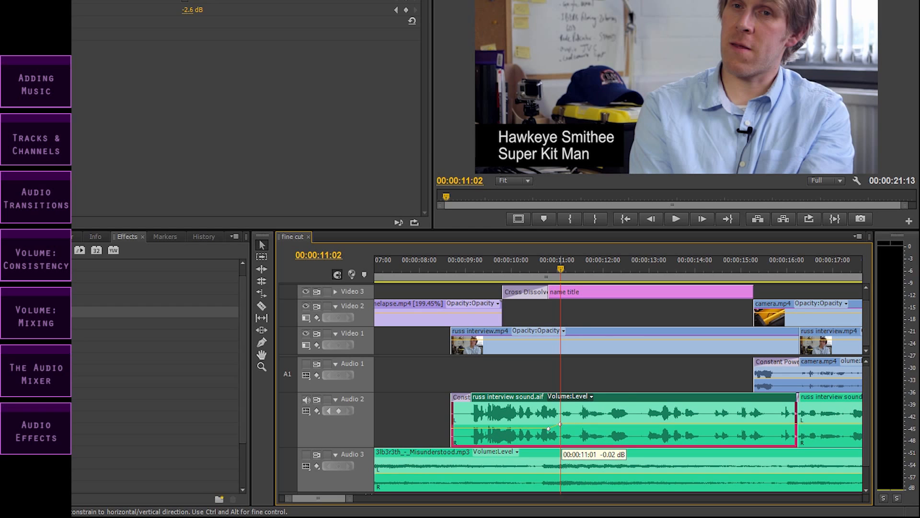
drag(561, 423, 561, 424)
- Play the keyframed volume change in the first interview clip through to about 00:00:16:08
key(=)
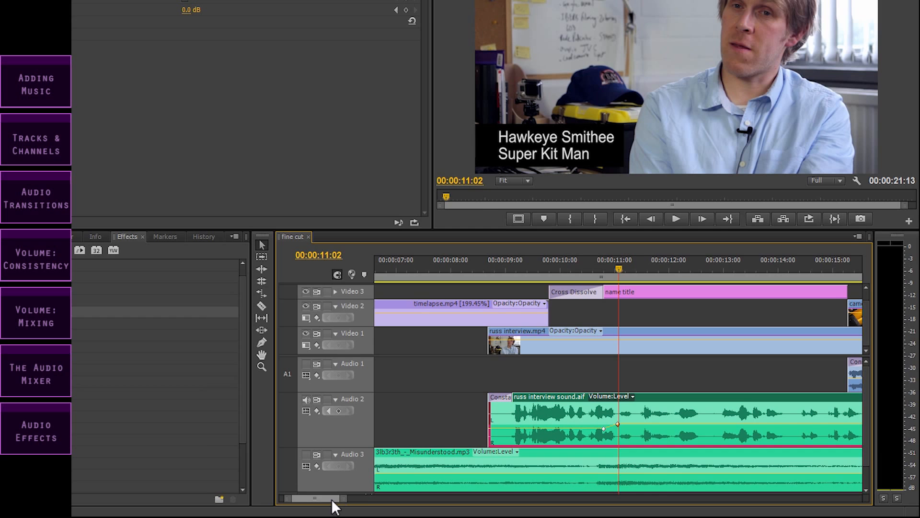
scroll(332, 498, down, 2)
drag(469, 265, 436, 263)
key(minus)
key(space)
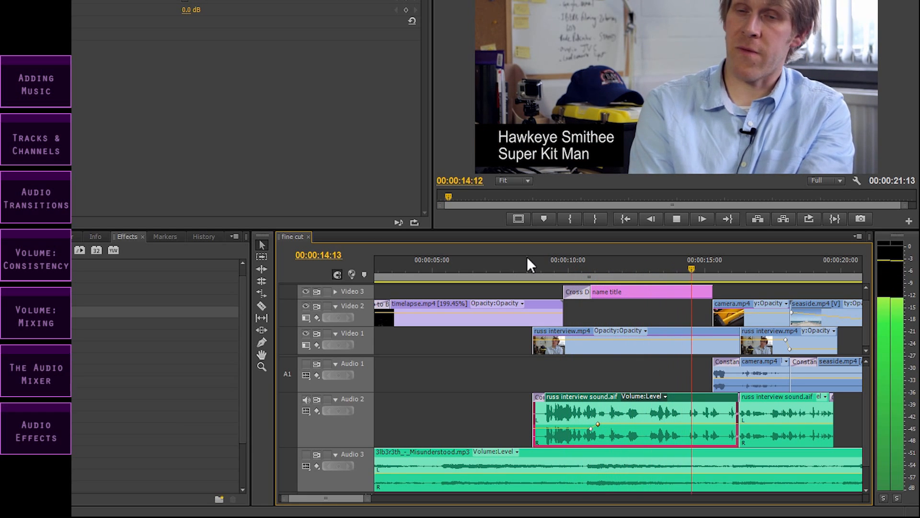
key(space)
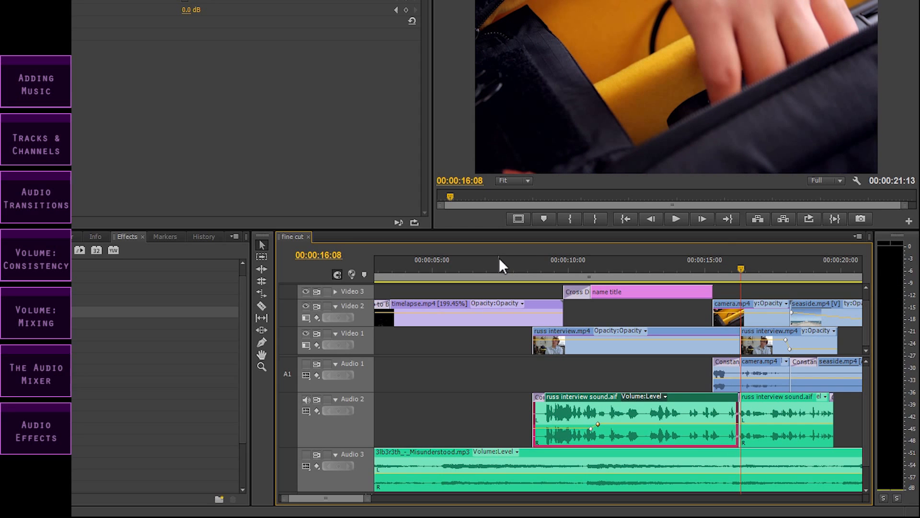
- Lengthen the interview clip's volume ramp by moving the second keyframe a few frames further along the clip at the same level
click(594, 266)
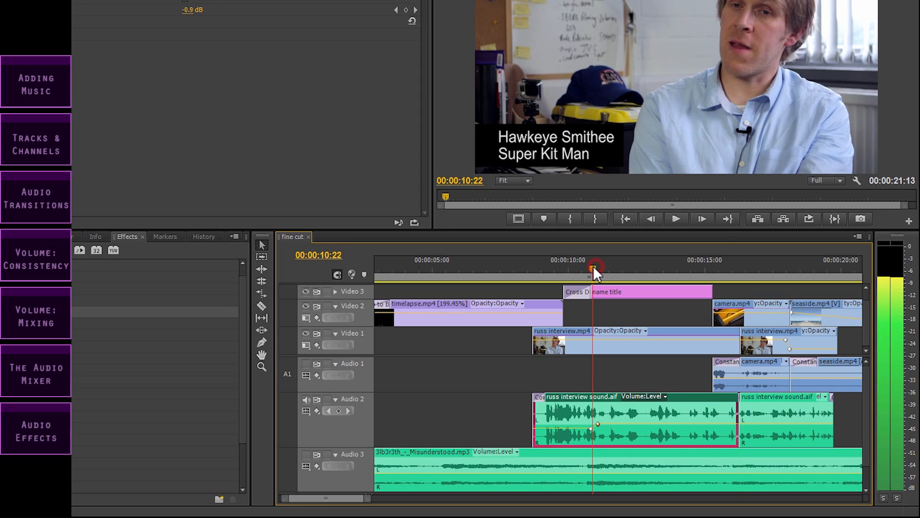
key(equal)
key(equal)
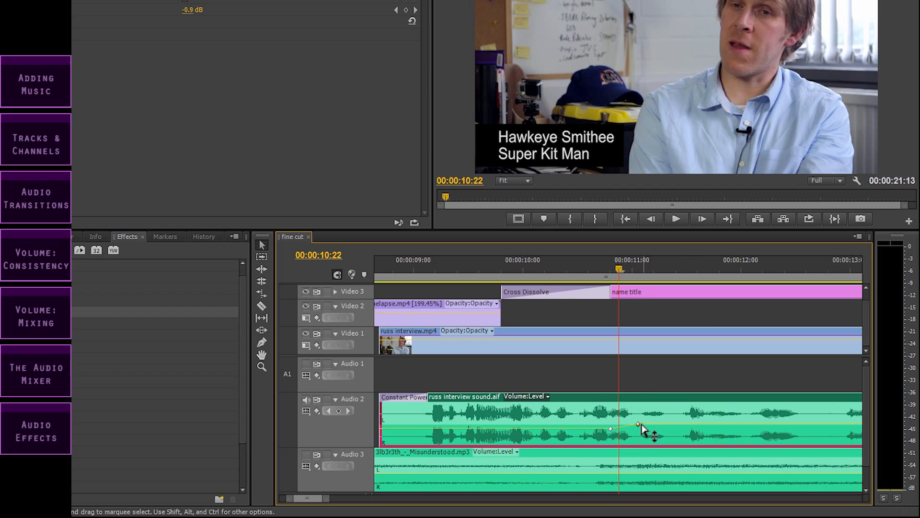
drag(639, 424, 655, 424)
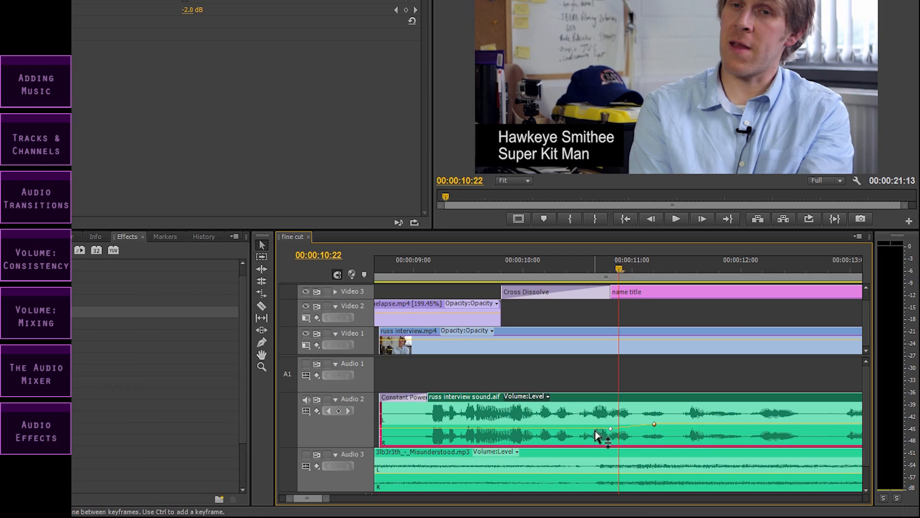
- Move the first interview clip's first volume keyframe several frames earlier and its second keyframe slightly earlier, keeping their levels about the same
click(611, 429)
drag(611, 429, 585, 429)
drag(655, 425, 641, 424)
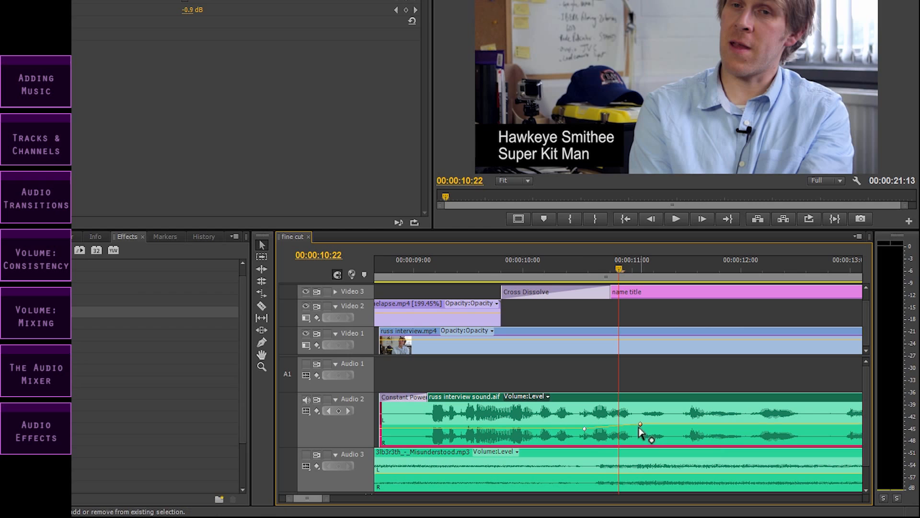
drag(584, 429, 574, 428)
- Play the first interview clip from its start through to 00:00:16:08 to check the adjusted volume ramp
key(minus)
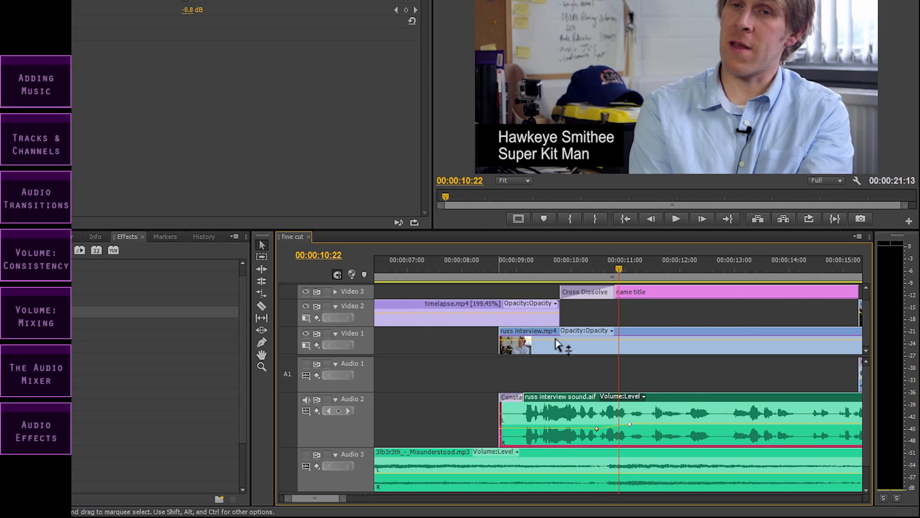
key(minus)
drag(616, 263, 554, 268)
key(space)
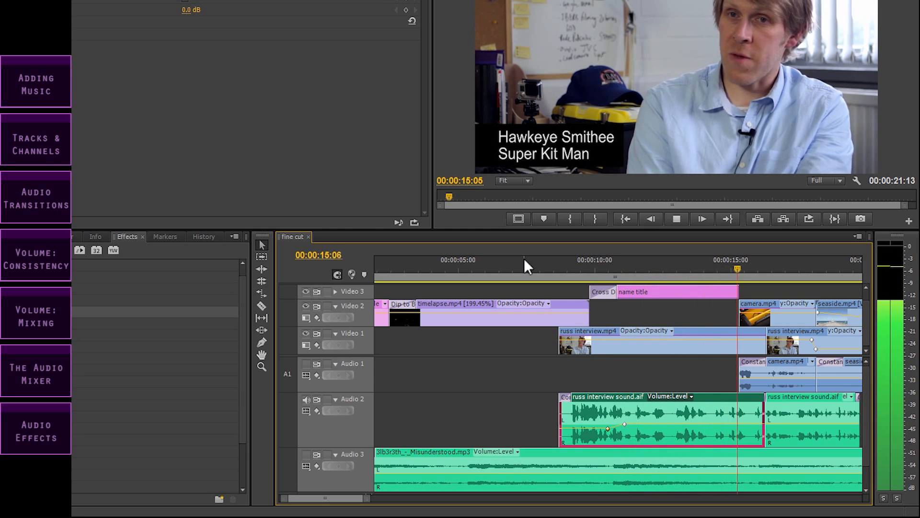
key(space)
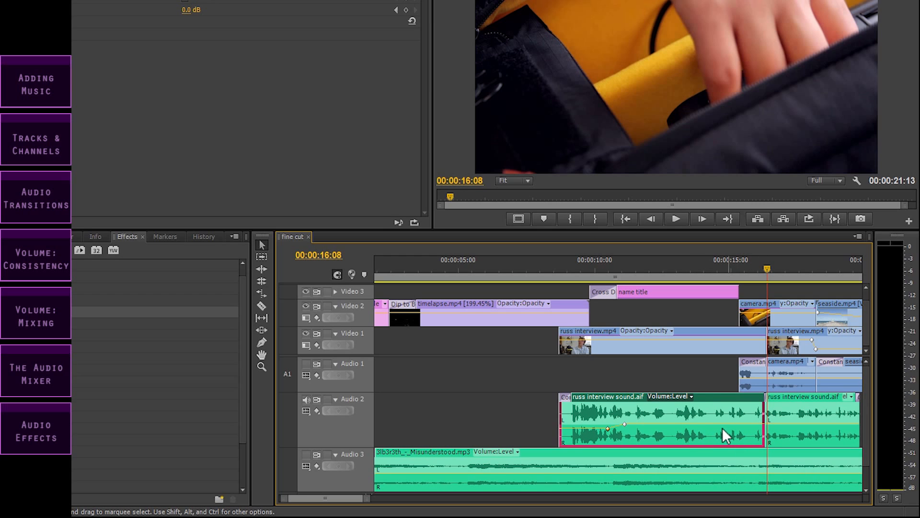
- Add a volume keyframe to the first interview clip at 00:00:13:22
click(698, 265)
drag(698, 264, 702, 266)
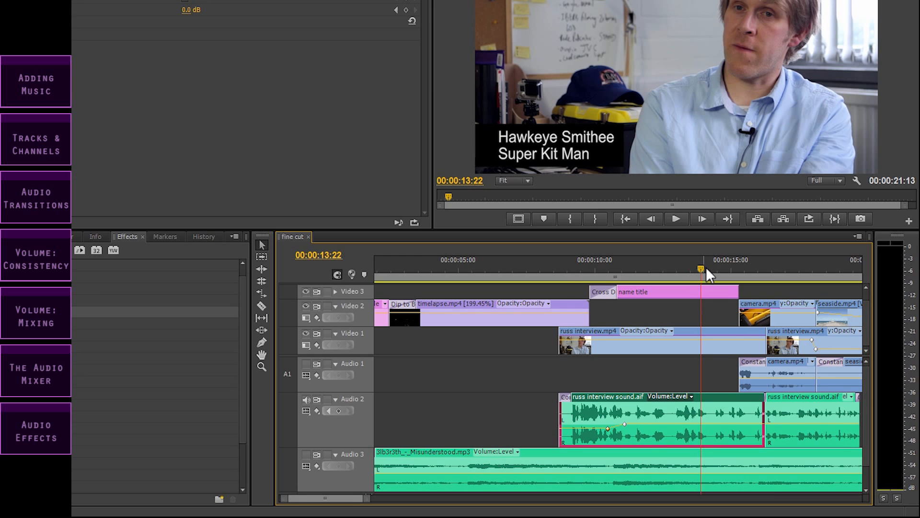
key(=)
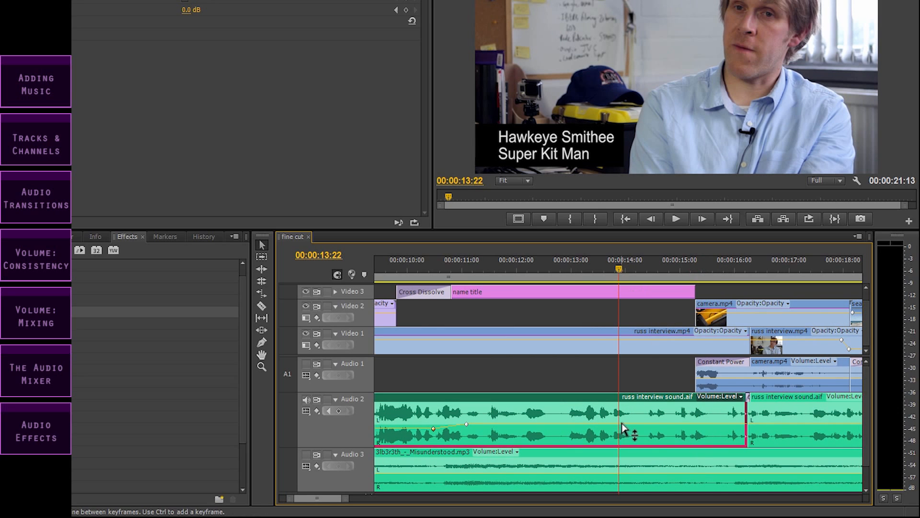
click(339, 410)
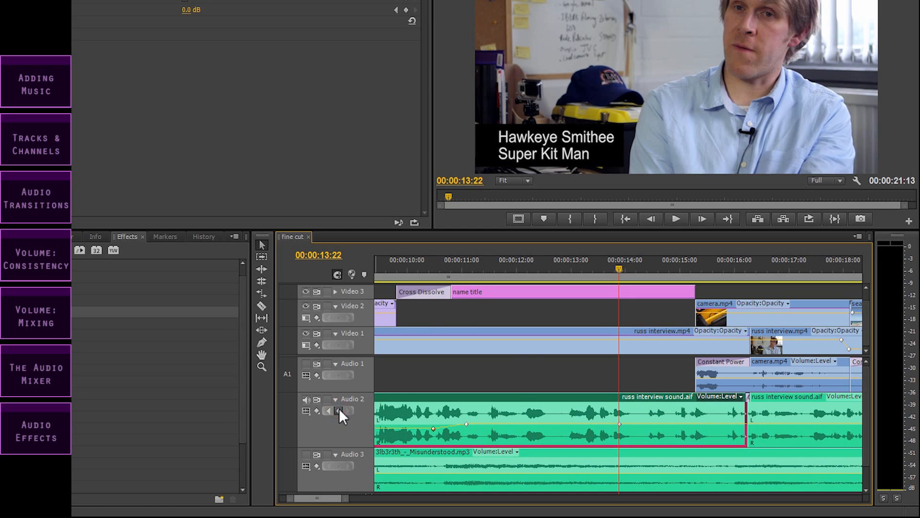
- Add a volume keyframe to the first interview clip at 00:00:14:06 and raise it to about 2.6 dB
drag(623, 266, 640, 266)
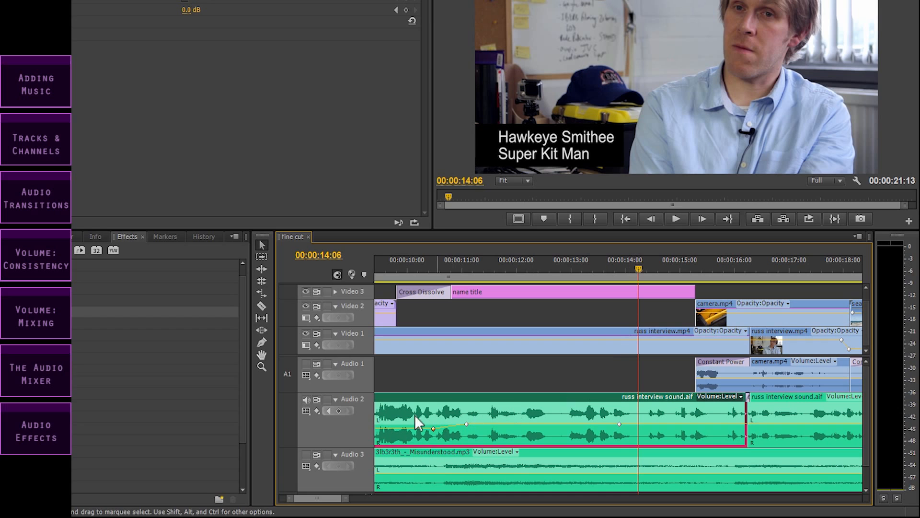
click(338, 410)
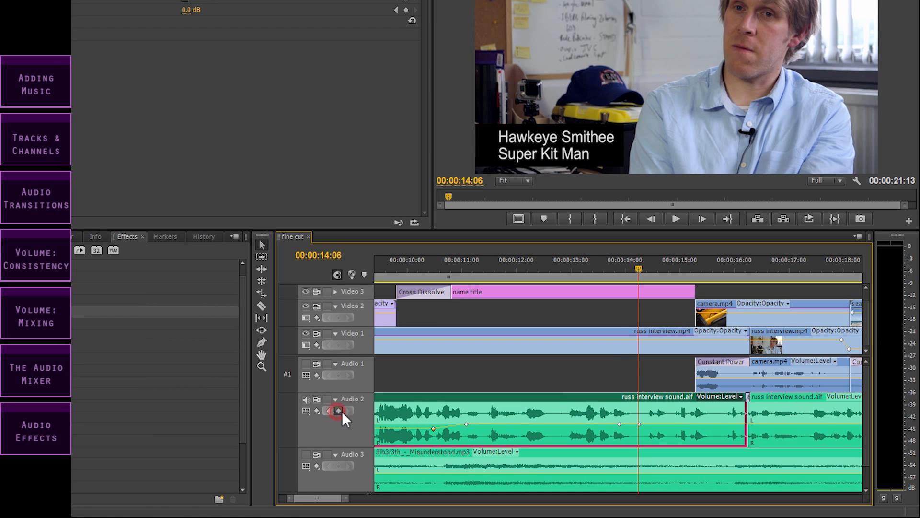
scroll(649, 428, up, 2)
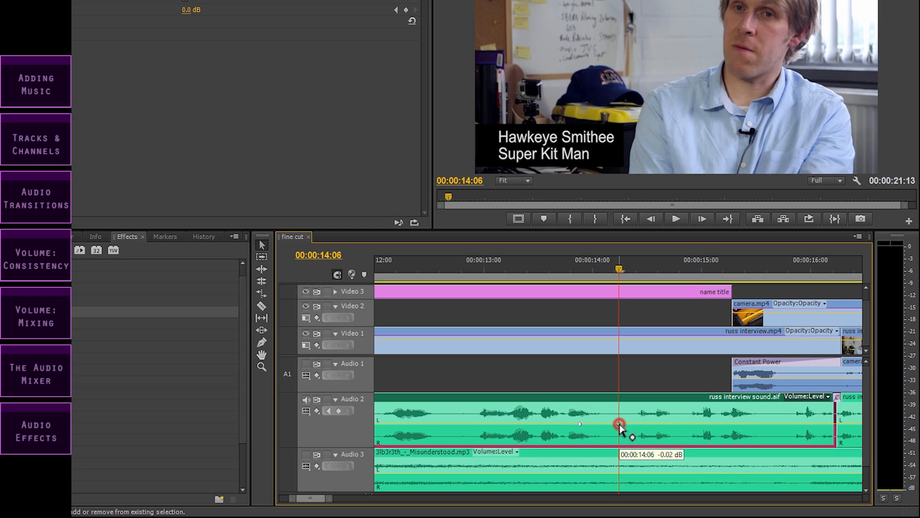
drag(619, 424, 618, 417)
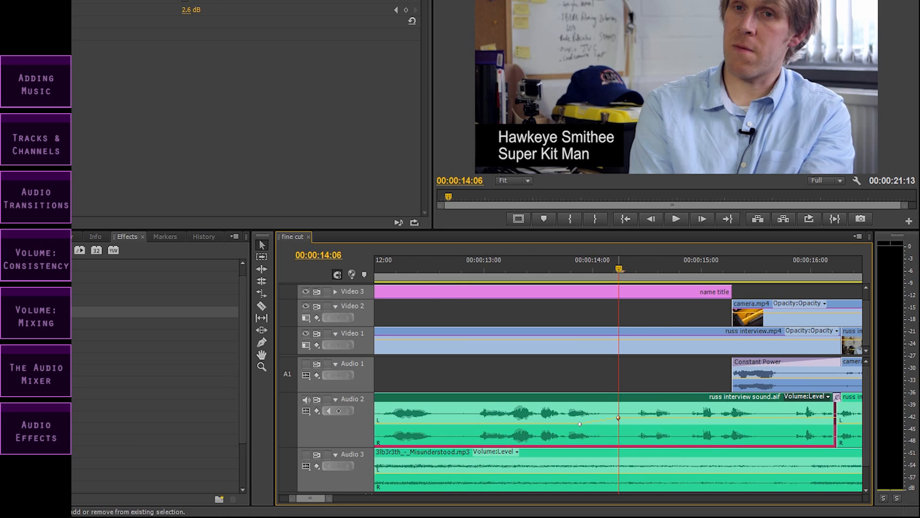
- Raise the second interview clip's overall volume level to match the level at the end of the first clip
key(minus)
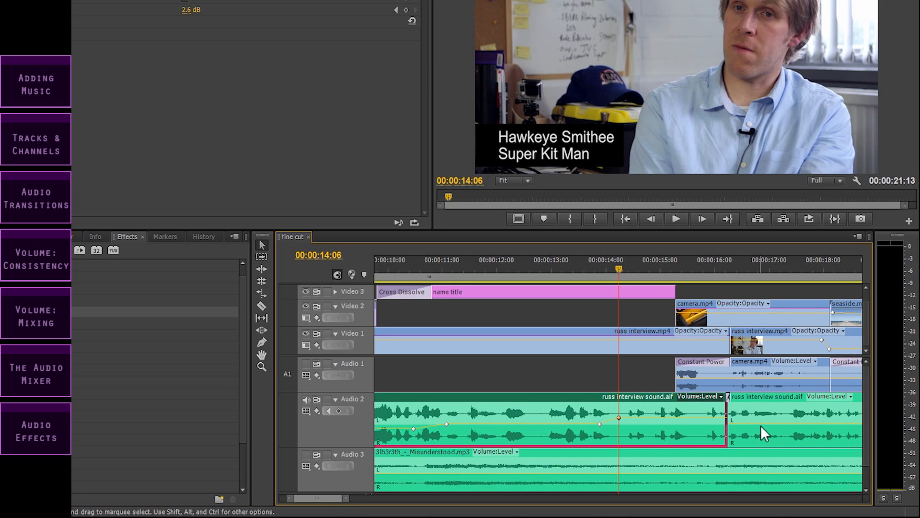
click(730, 263)
key(equal)
drag(637, 433, 635, 424)
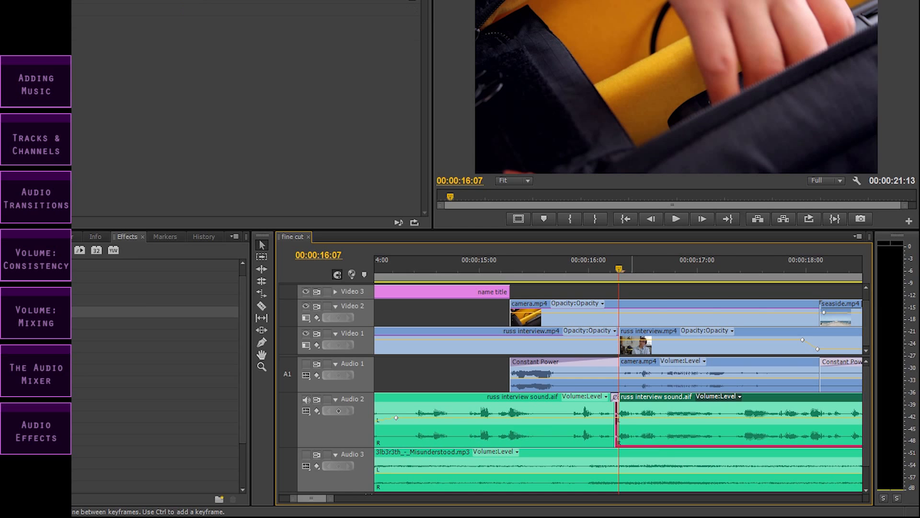
- Play both interview clips from 00:00:08:10 through to about 00:00:20:23 to check their volume consistency
key(minus)
key(minus)
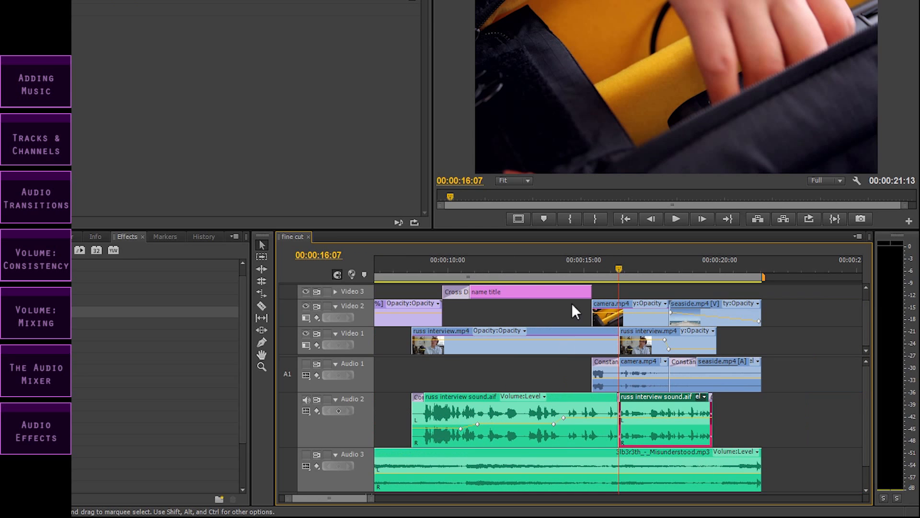
drag(431, 263, 405, 261)
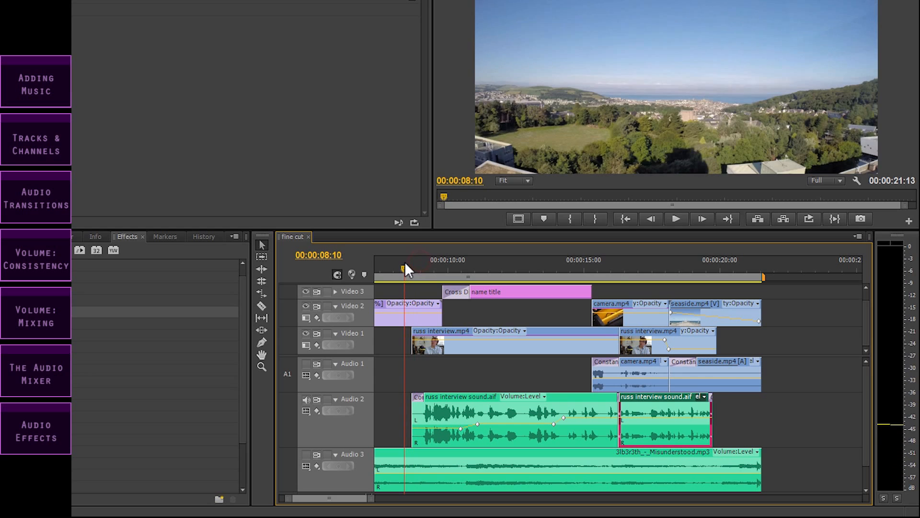
key(space)
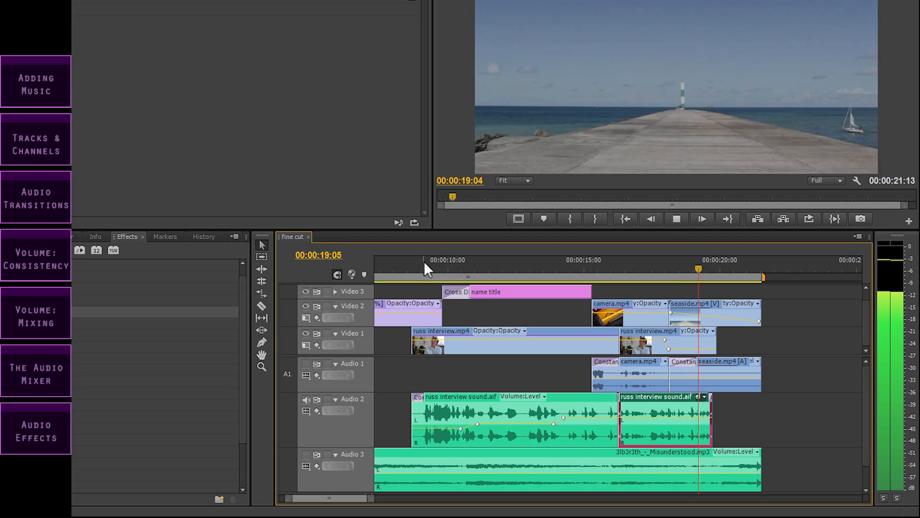
key(space)
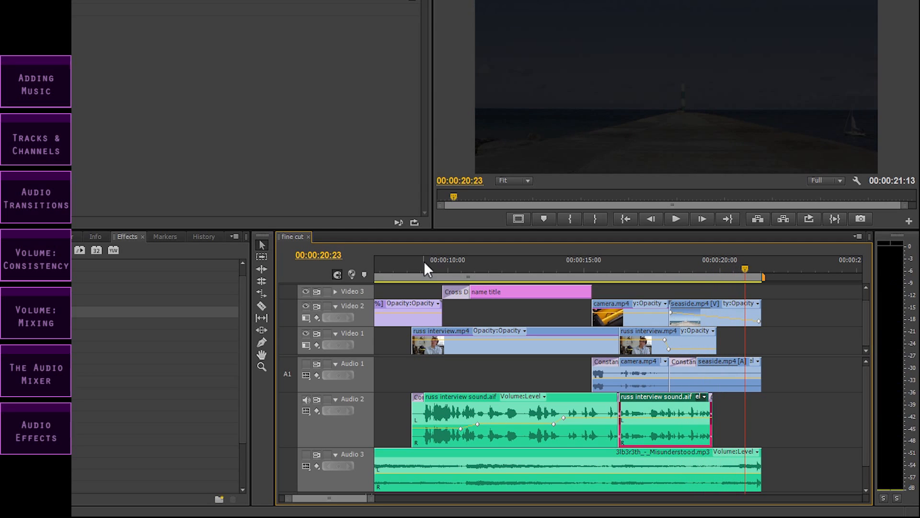
- Examine the second interview clip's waveform and play it from 00:00:16:03 through to about 00:00:20:15
drag(744, 269, 685, 273)
key(=)
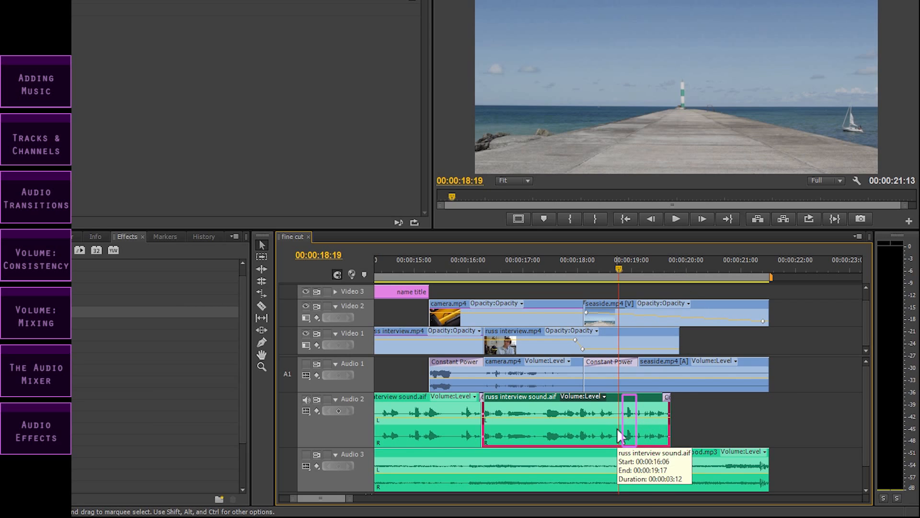
drag(543, 263, 475, 271)
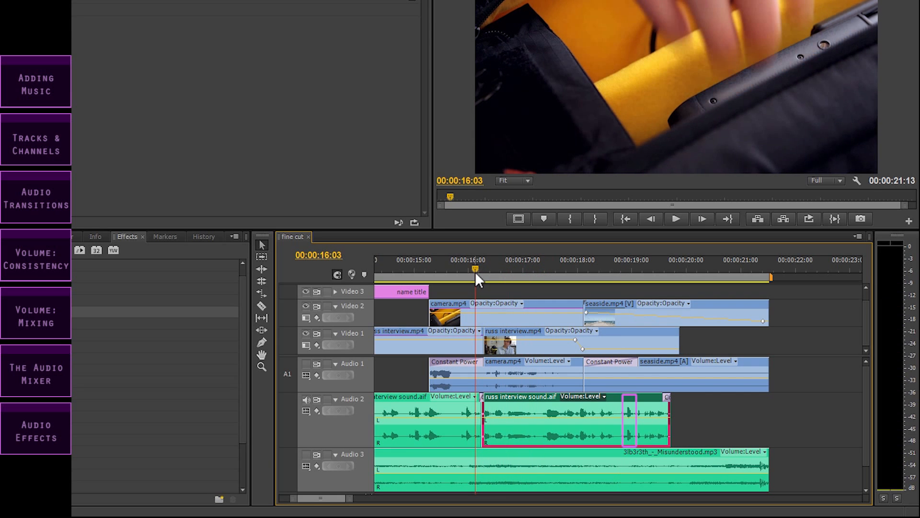
key(space)
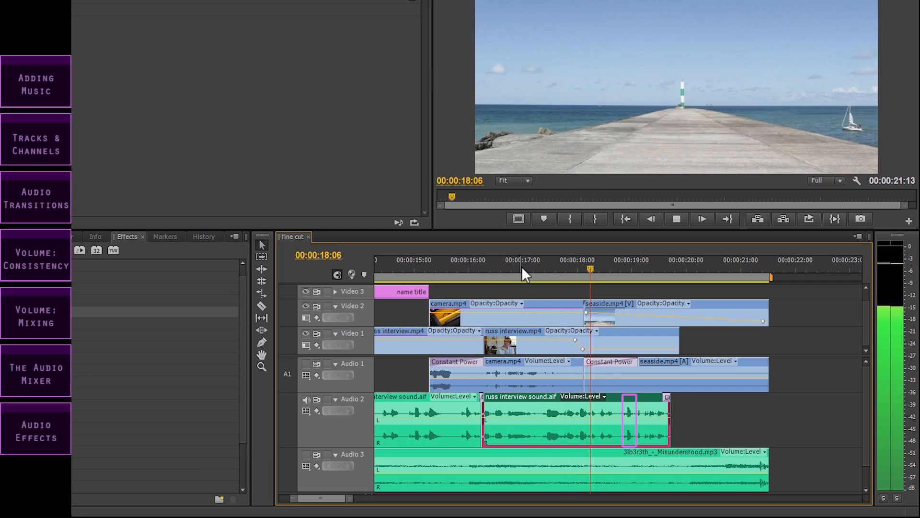
key(space)
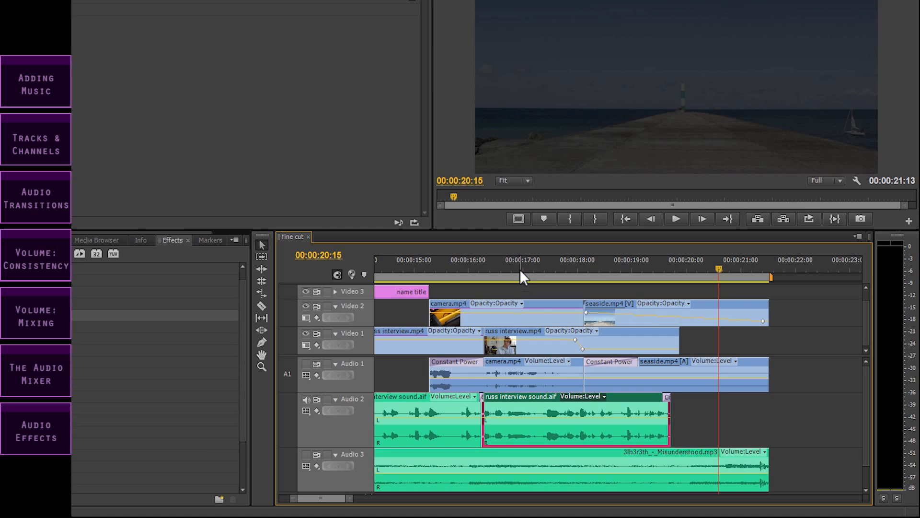
- Turn the Audio 3 music track's output back on and play the whole sequence from the start to the end
key(minus)
key(minus)
key(minus)
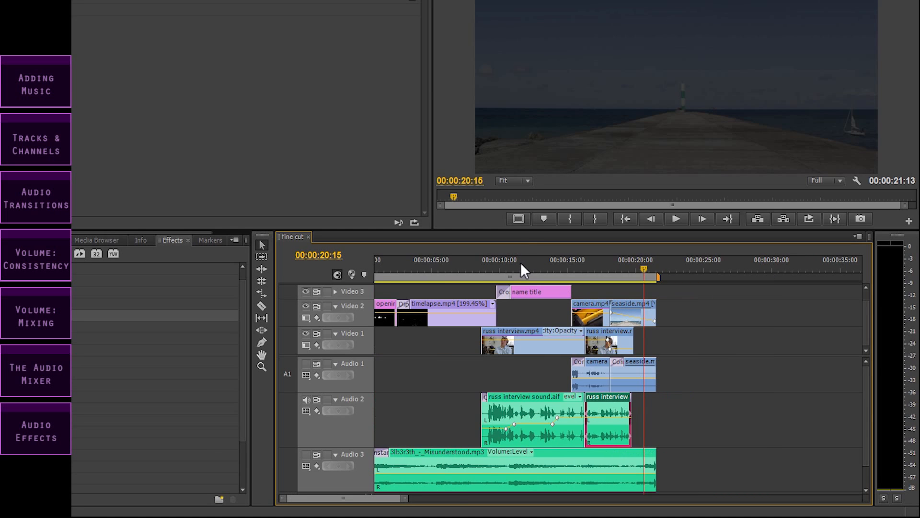
key(minus)
key(Home)
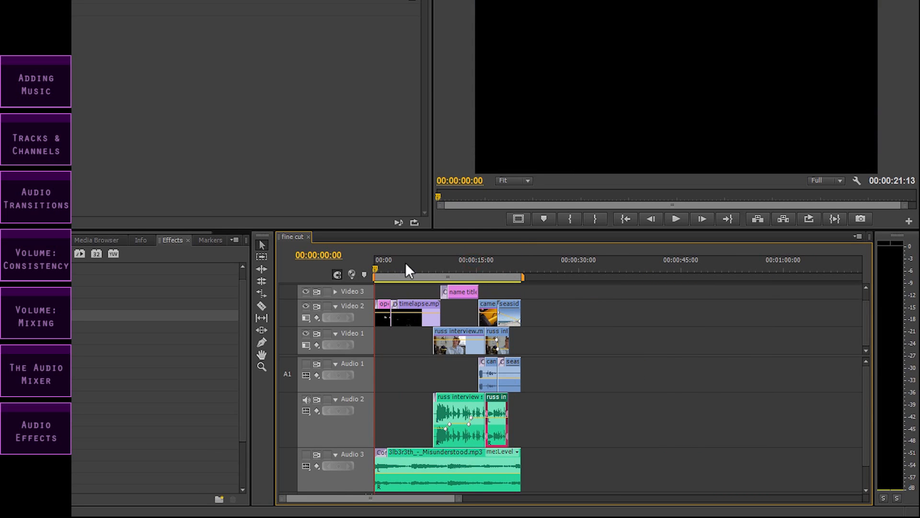
key(equal)
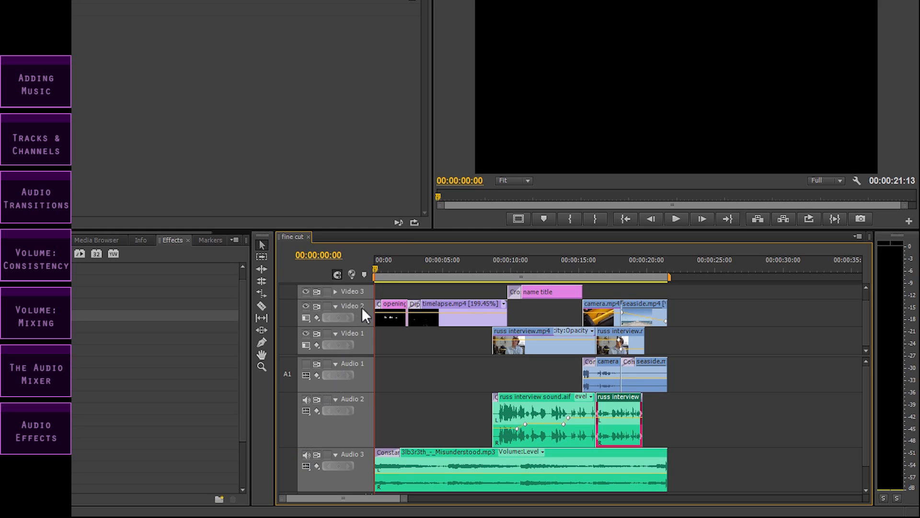
key(space)
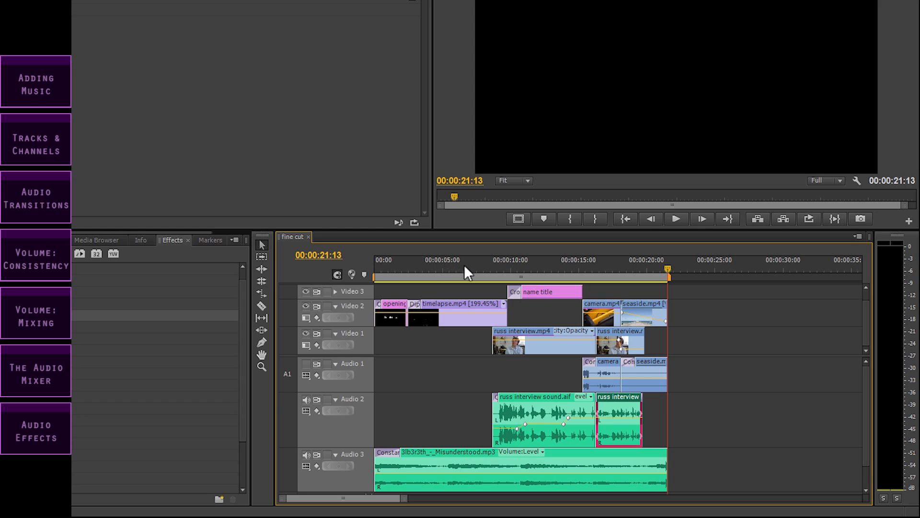
- Focus the timeline on the start of the first interview clip, then make the Audio 2 track shorter and the Audio 3 track slightly taller
drag(507, 269, 494, 263)
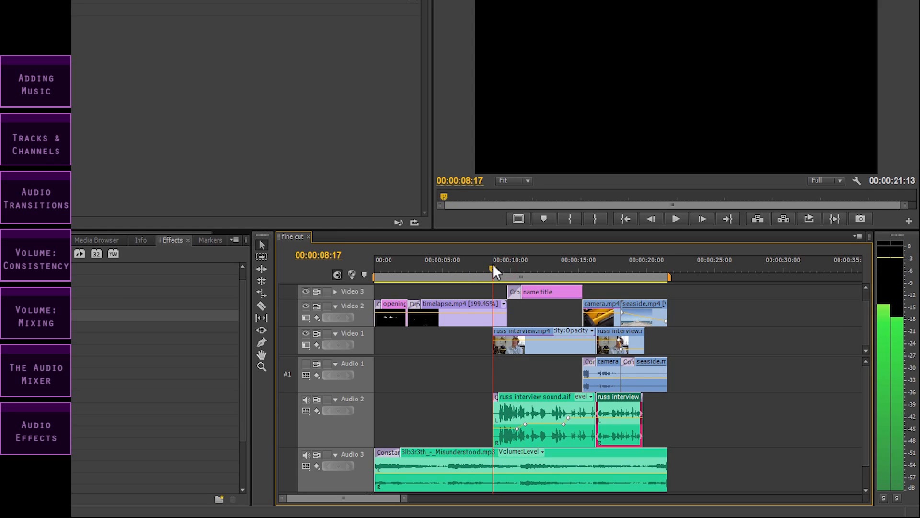
key(=)
key(=)
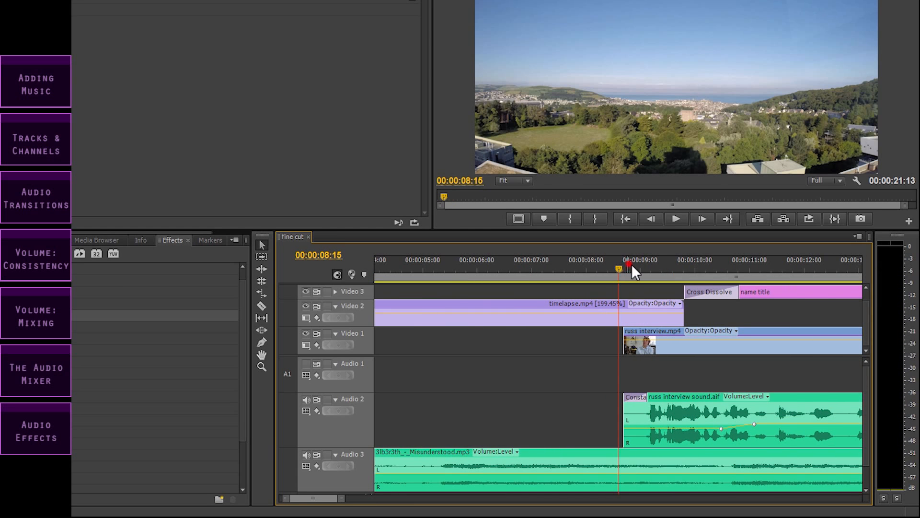
drag(632, 266, 635, 267)
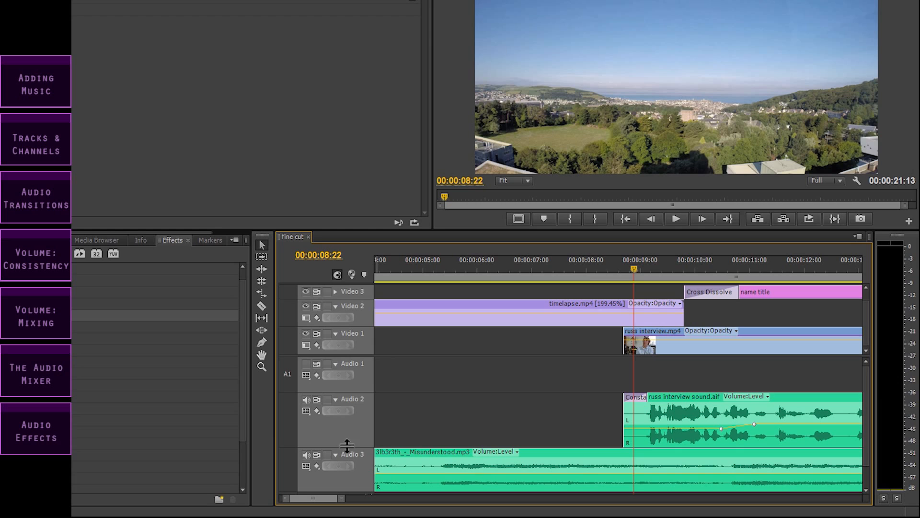
drag(347, 446, 349, 435)
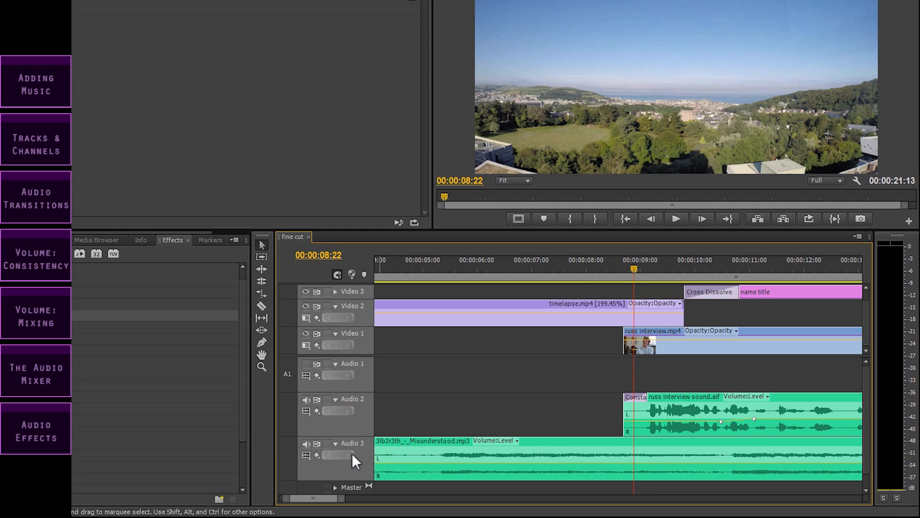
drag(354, 481, 354, 487)
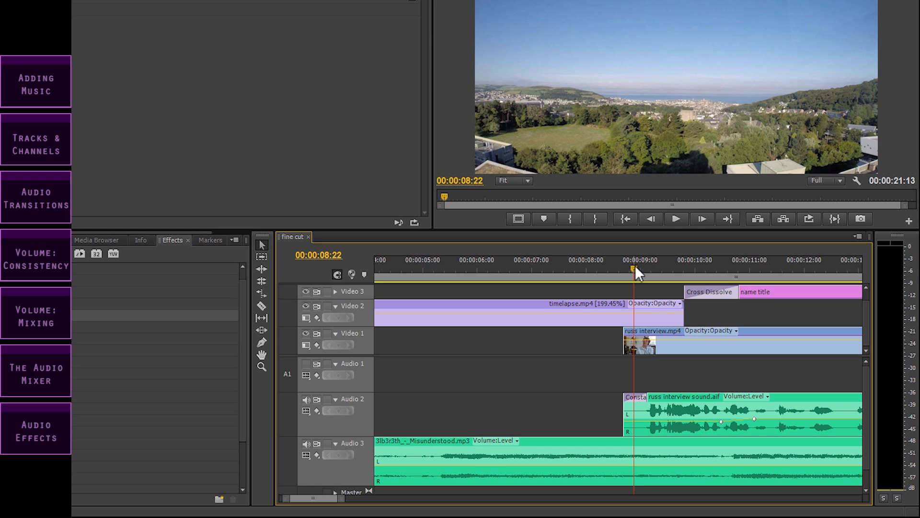
- Add volume keyframes to the music clip on Audio 3 at 00:00:08:09 and 00:00:09:04
mouse_move(634, 266)
mouse_down()
mouse_move(646, 266)
mouse_move(628, 266)
mouse_up()
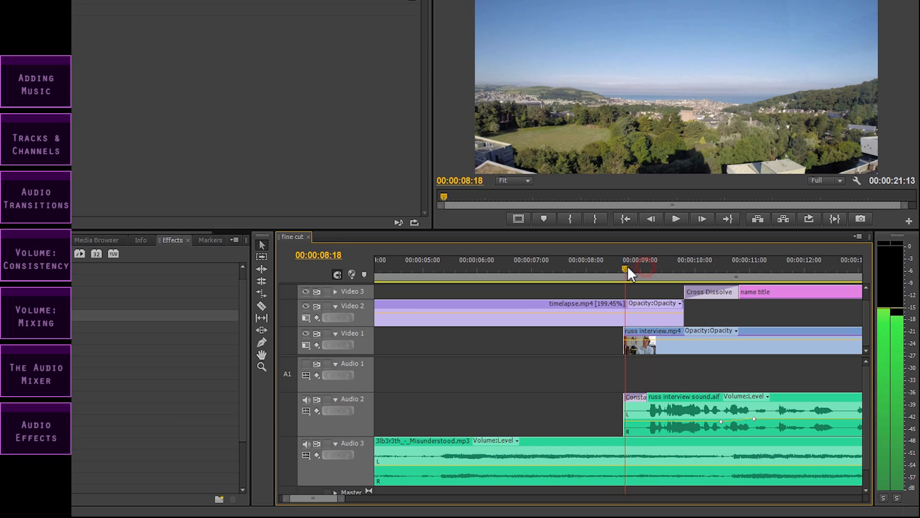
click(595, 453)
drag(624, 266, 606, 265)
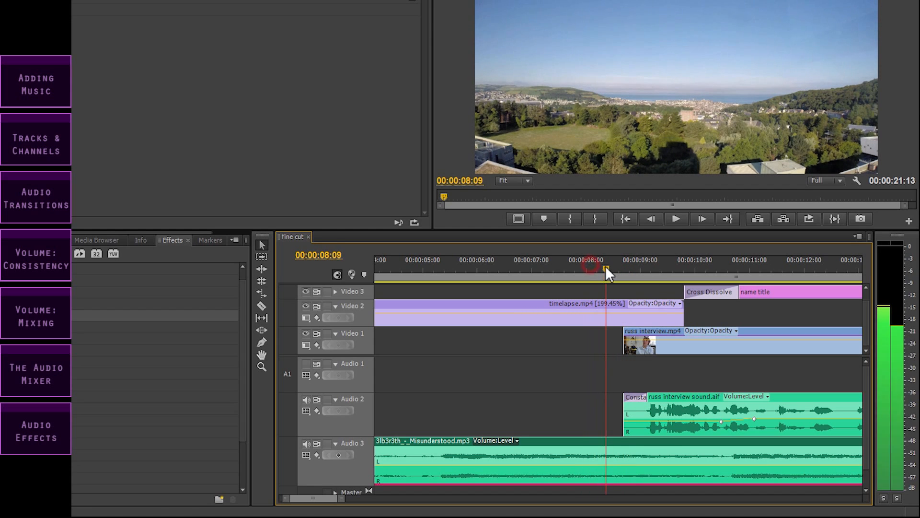
click(338, 455)
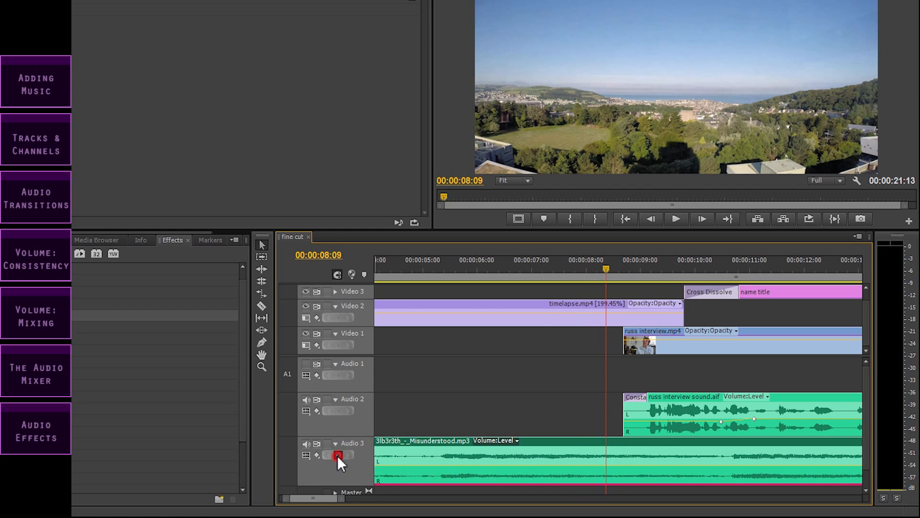
drag(621, 264, 649, 266)
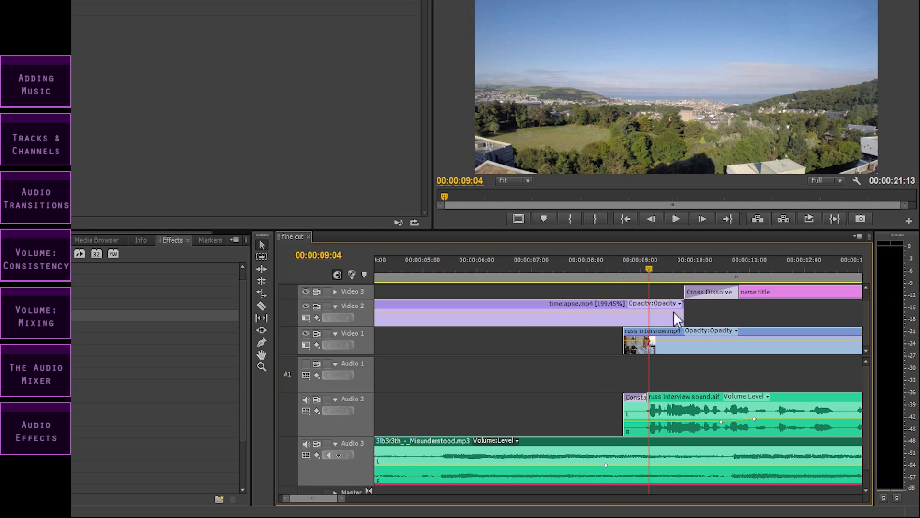
click(339, 455)
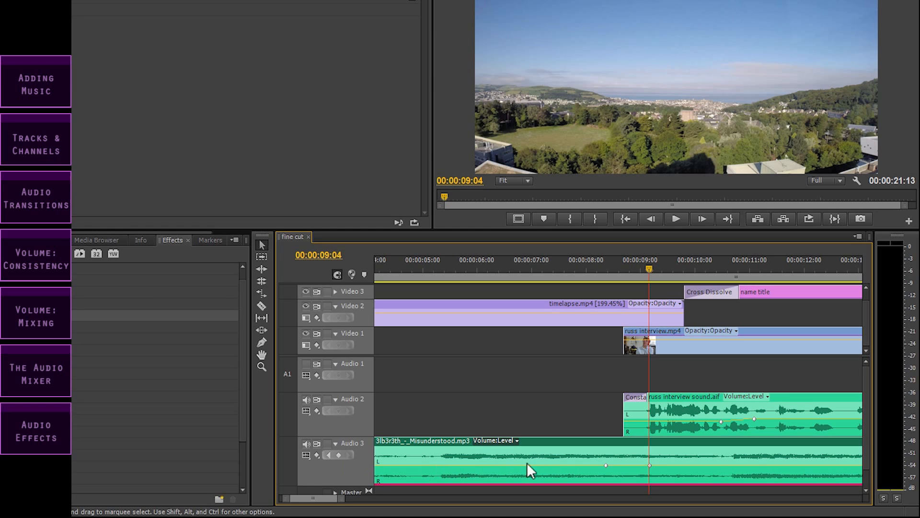
- Lower the music's volume at its 00:00:09:04 keyframe and raise it slightly at its 00:00:08:09 keyframe
click(650, 465)
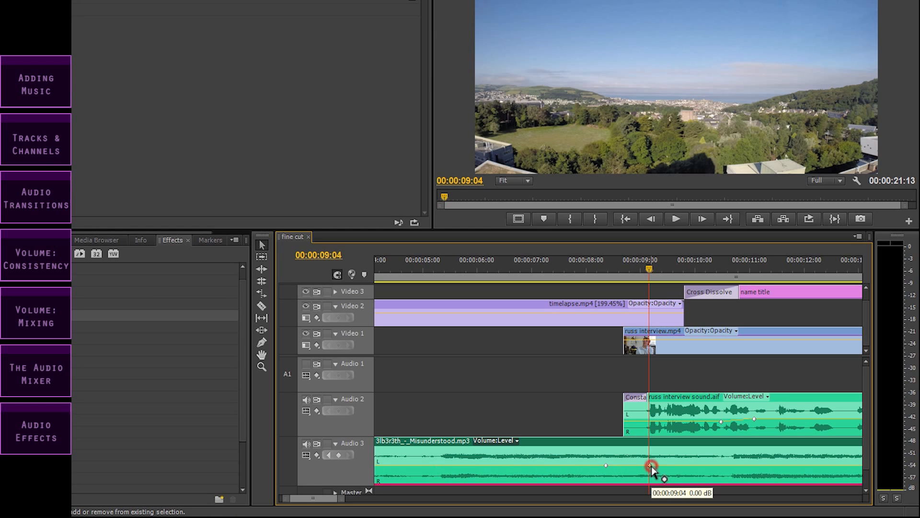
drag(651, 467, 606, 459)
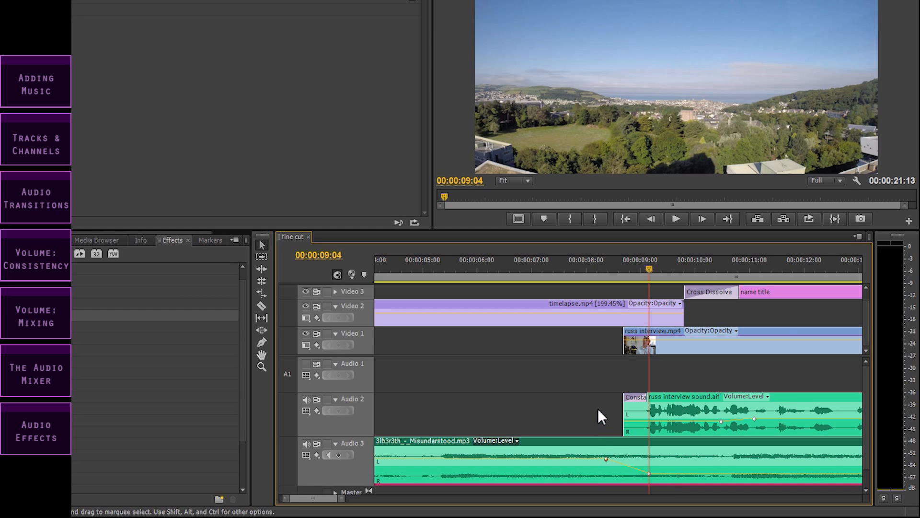
- Play the sequence from the start to about 00:00:15:15 to check the music's dip under the interview
key(minus)
key(minus)
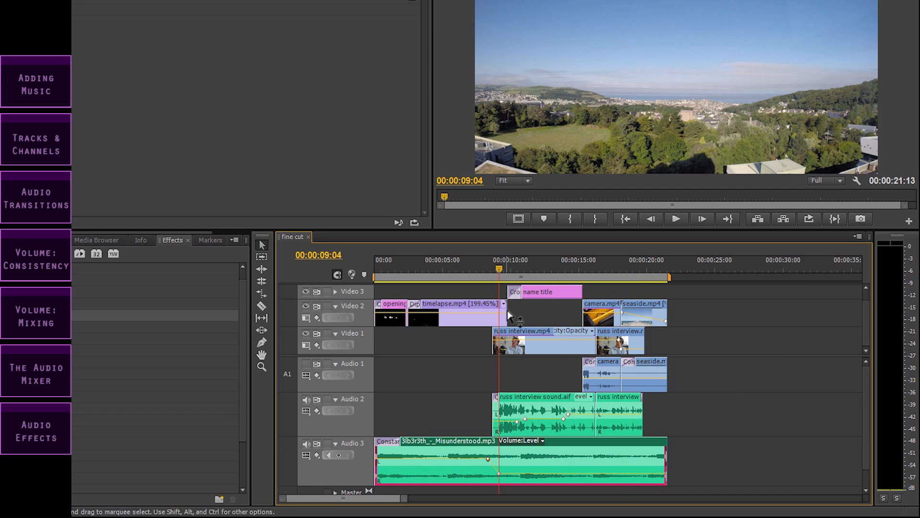
drag(499, 263, 355, 269)
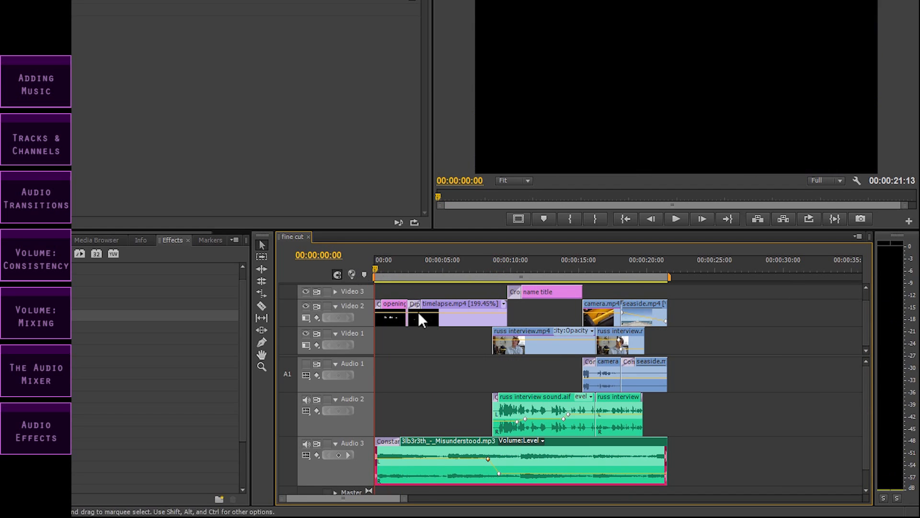
key(equal)
key(space)
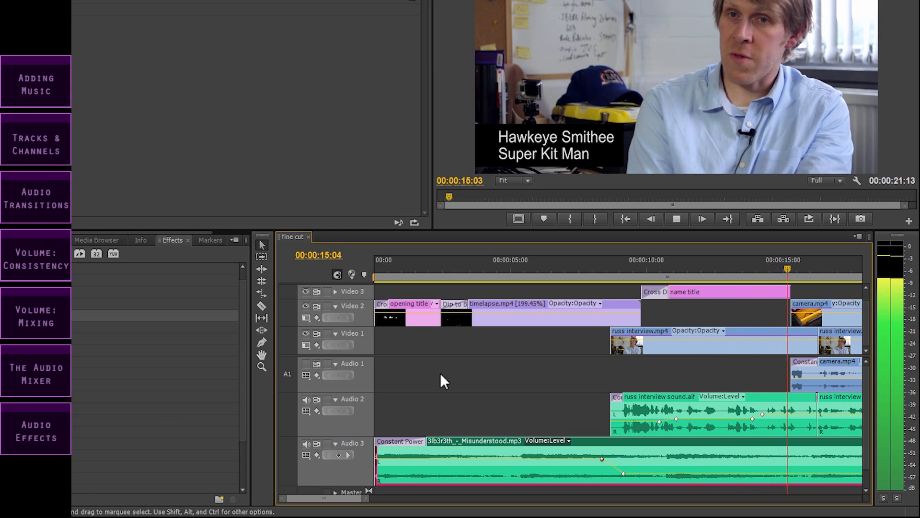
key(space)
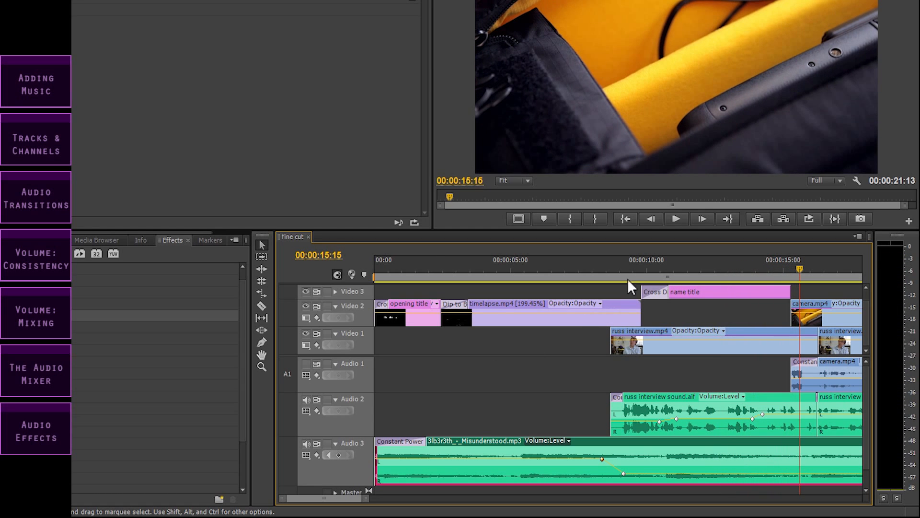
- Extend the end of the music clip on Audio 3 beyond the last video clip, to about 00:00:24:23
click(624, 265)
key(minus)
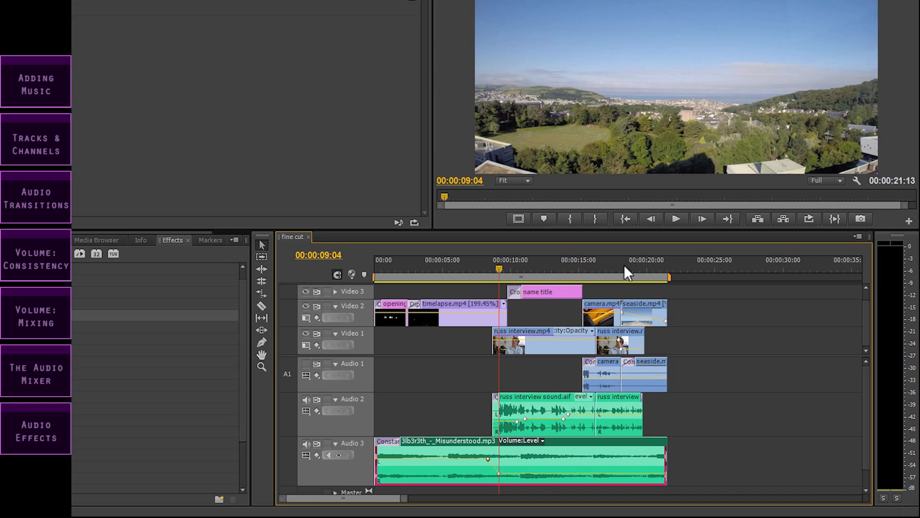
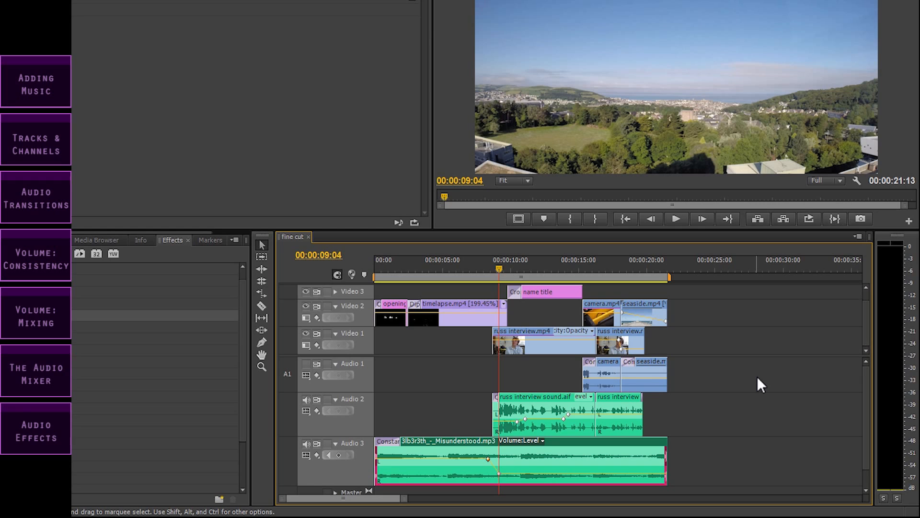
drag(669, 456, 717, 467)
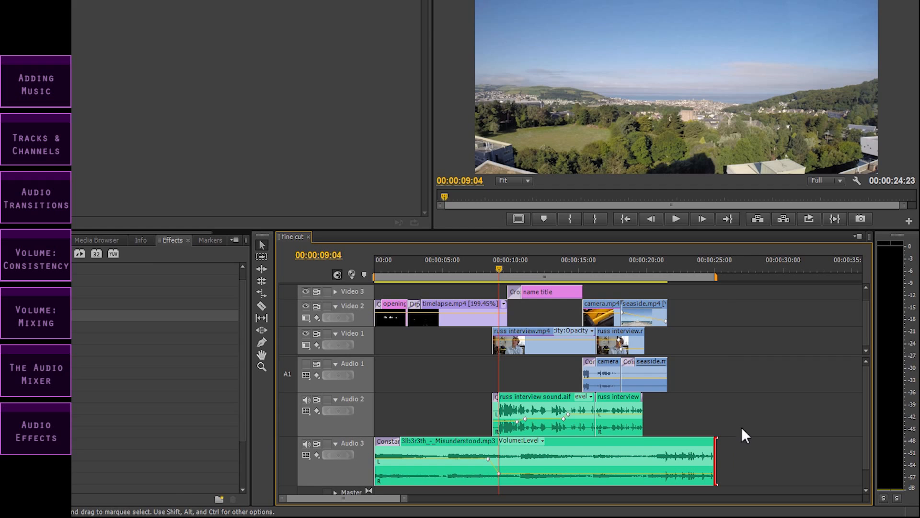
- Add a volume keyframe to the music clip at 00:00:19:15, near the end of the second interview clip
drag(634, 263, 644, 265)
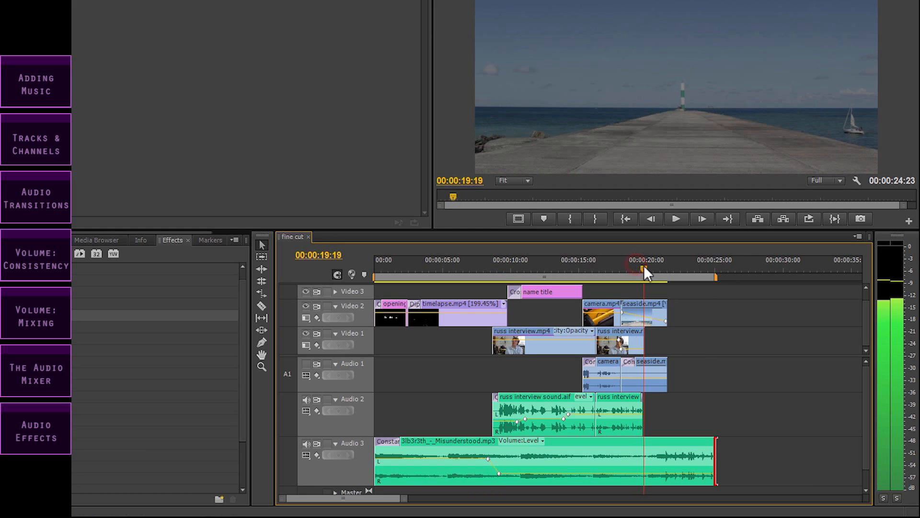
key(equal)
key(equal)
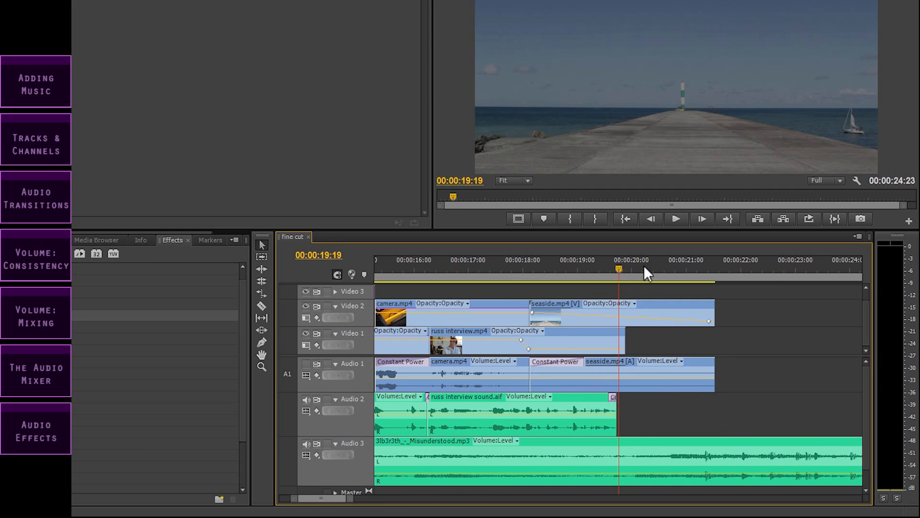
key(equal)
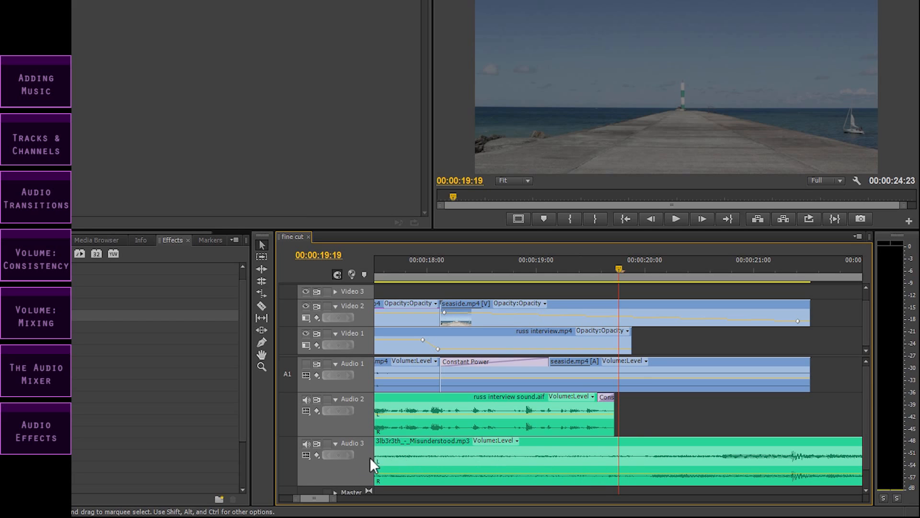
click(560, 450)
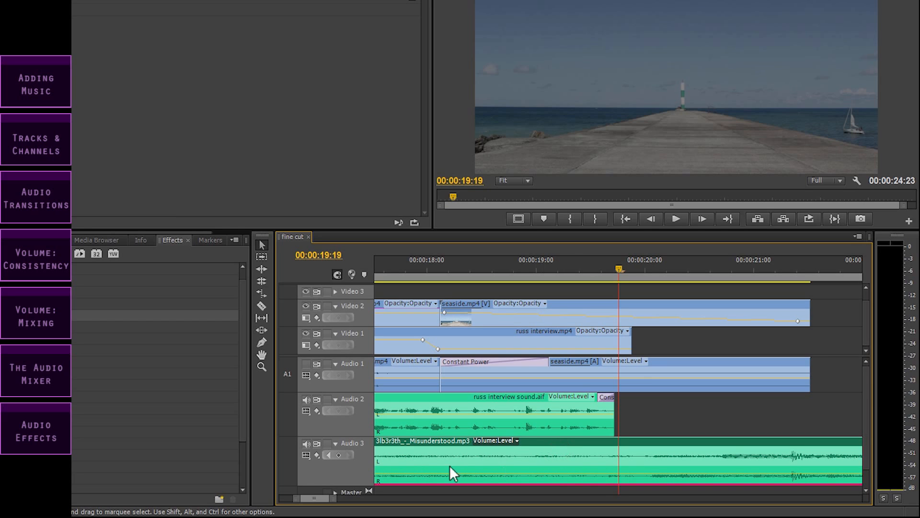
click(338, 454)
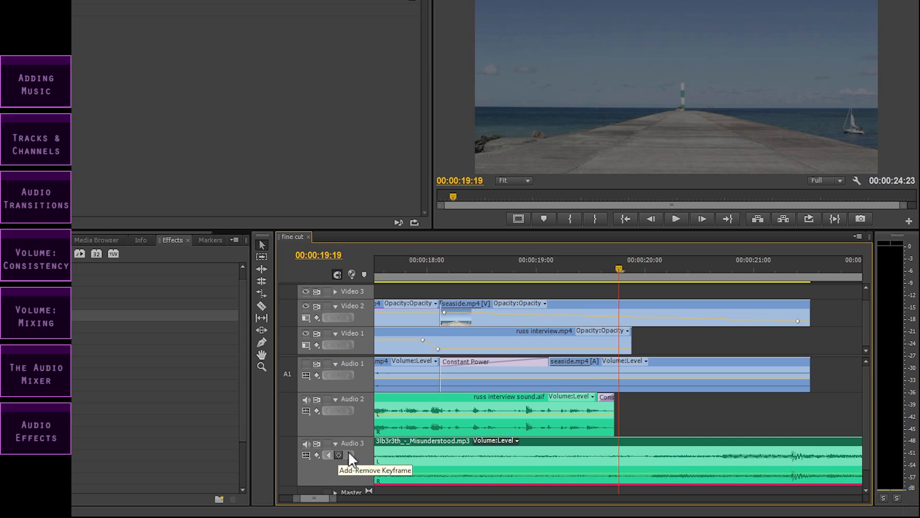
drag(619, 266, 602, 268)
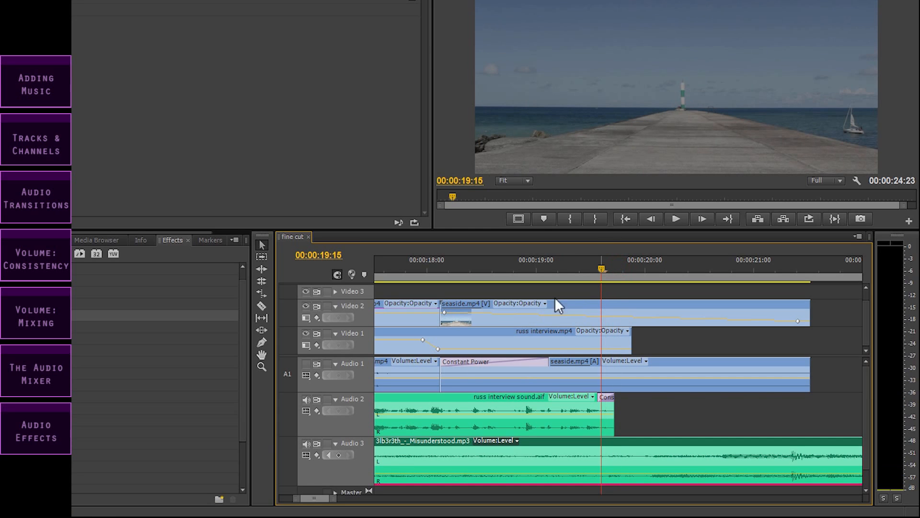
click(338, 454)
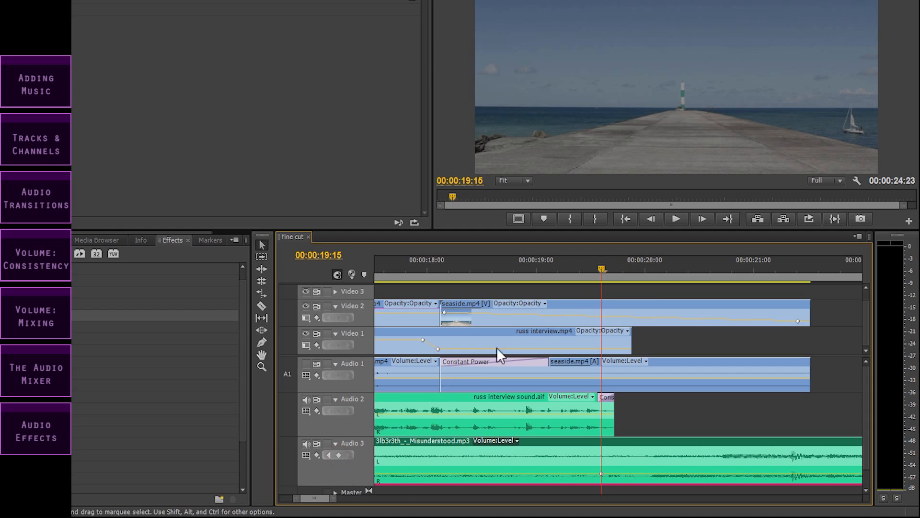
- Add a volume keyframe to the music clip at 00:00:19:22 and raise its level
drag(610, 265, 634, 265)
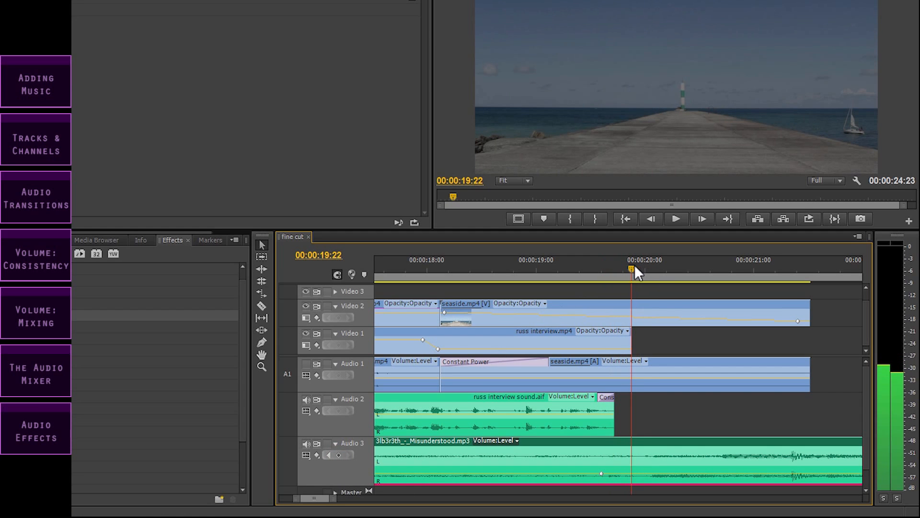
click(338, 454)
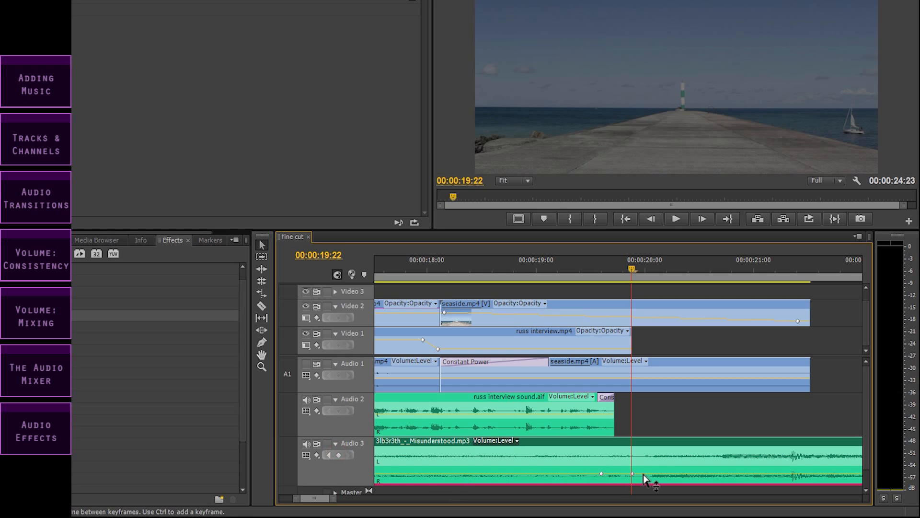
drag(633, 474, 632, 462)
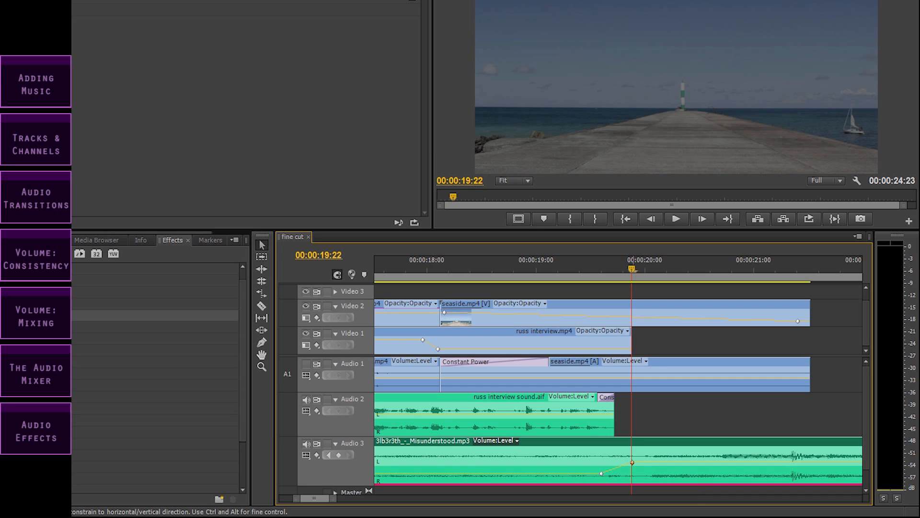
- Play the whole sequence from the start to the end to check the music mix
key(minus)
key(minus)
key(minus)
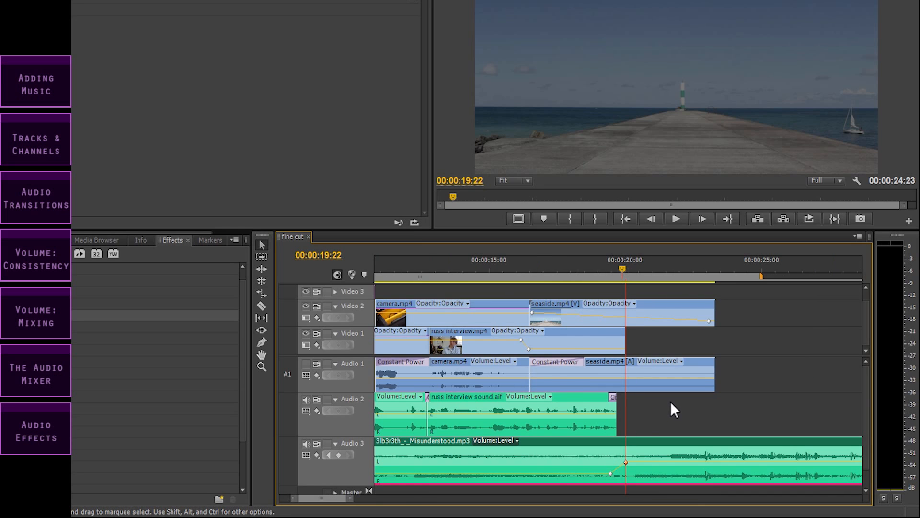
drag(617, 264, 430, 277)
key(space)
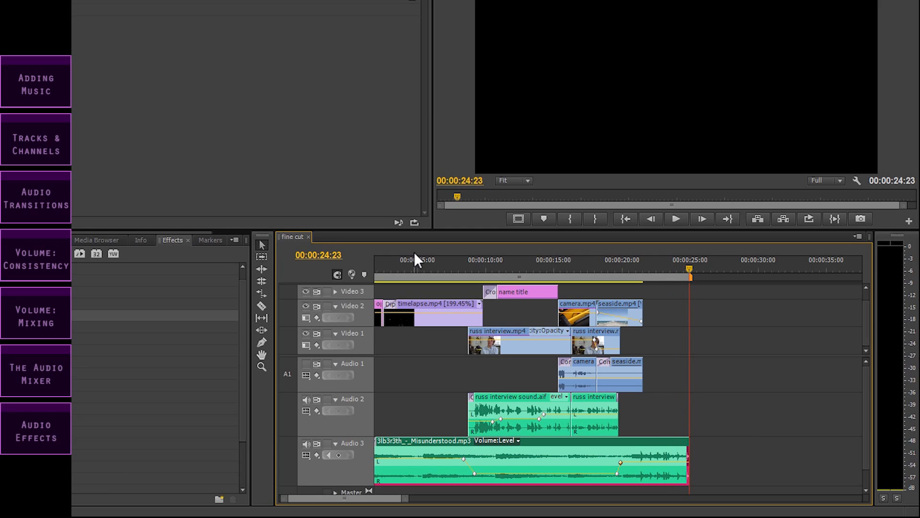
- Turn the Audio 1 track's output back on and play the sequence from 00:00:14:24 to about 00:00:22:08
scroll(414, 252, up, 1)
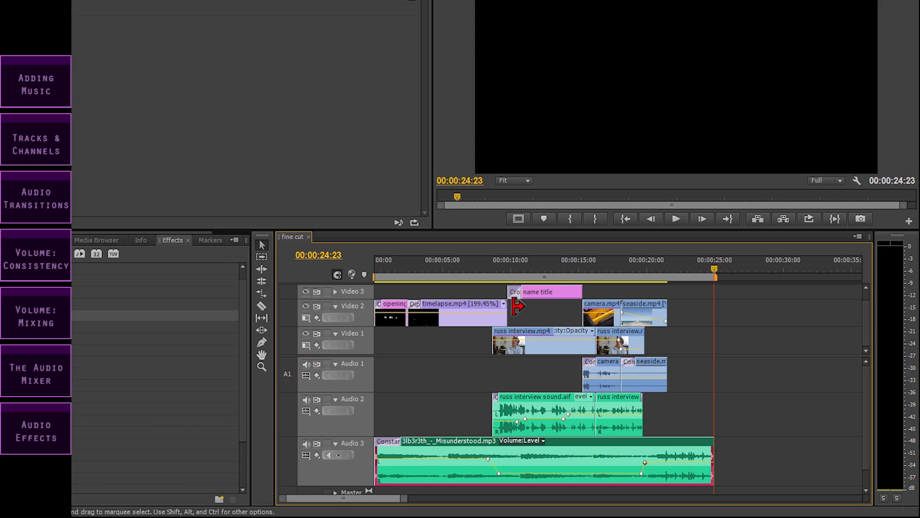
click(579, 263)
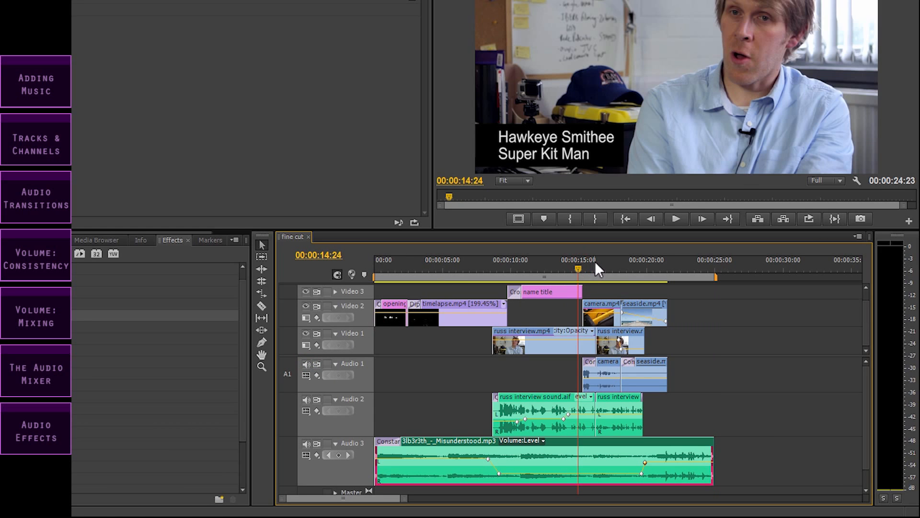
key(space)
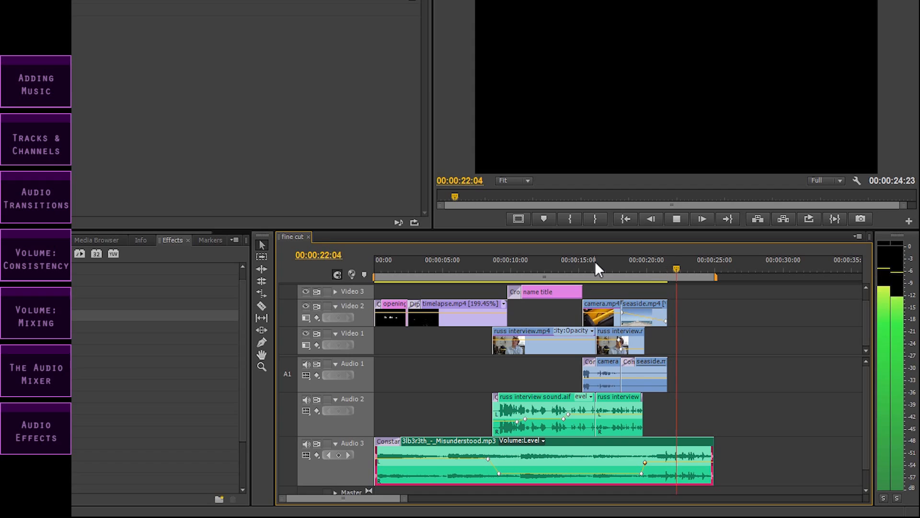
key(space)
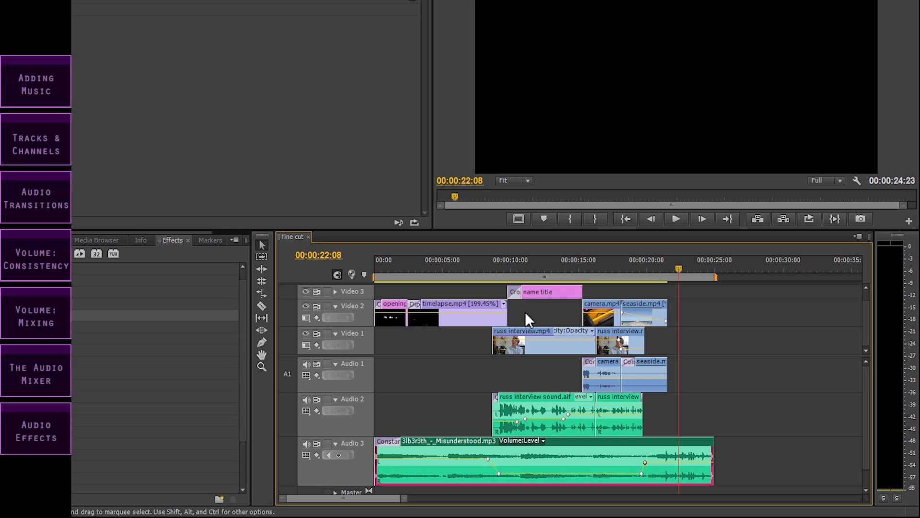
- Set the Audio 1 track to Show Track Keyframes and make the track taller
click(316, 375)
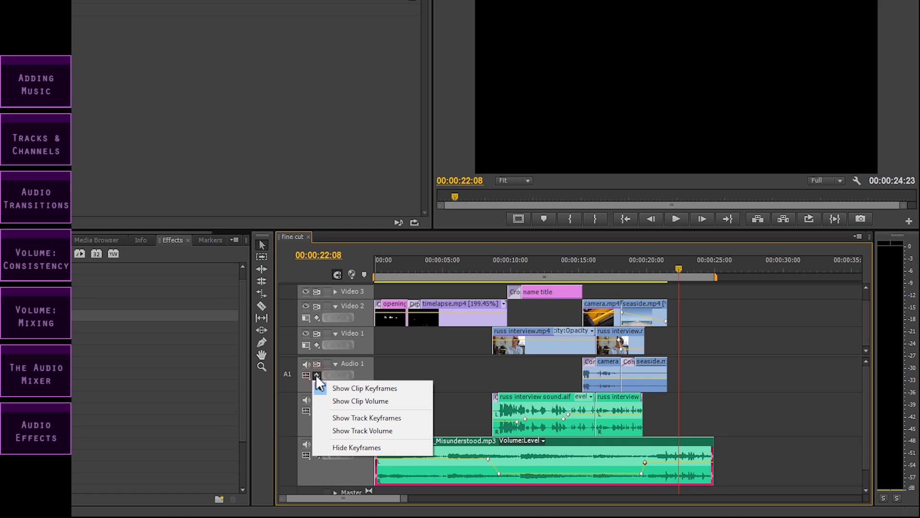
click(349, 418)
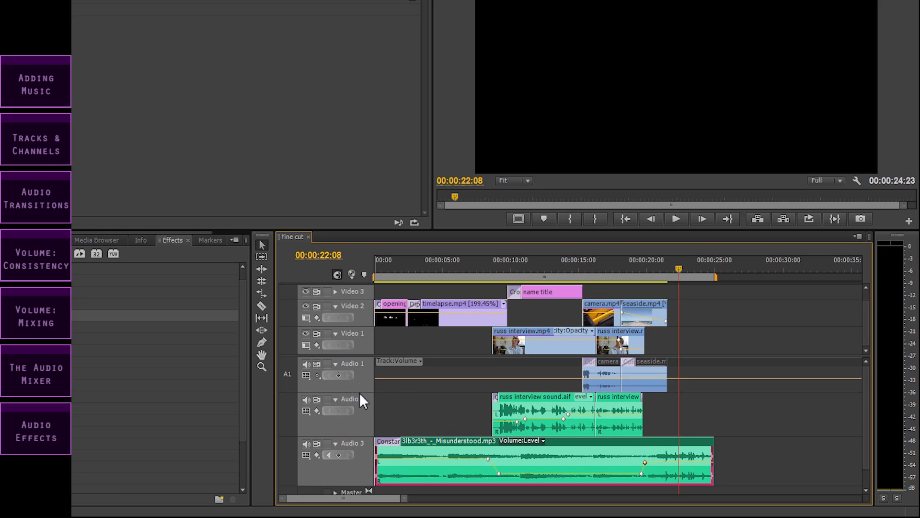
drag(359, 393, 359, 411)
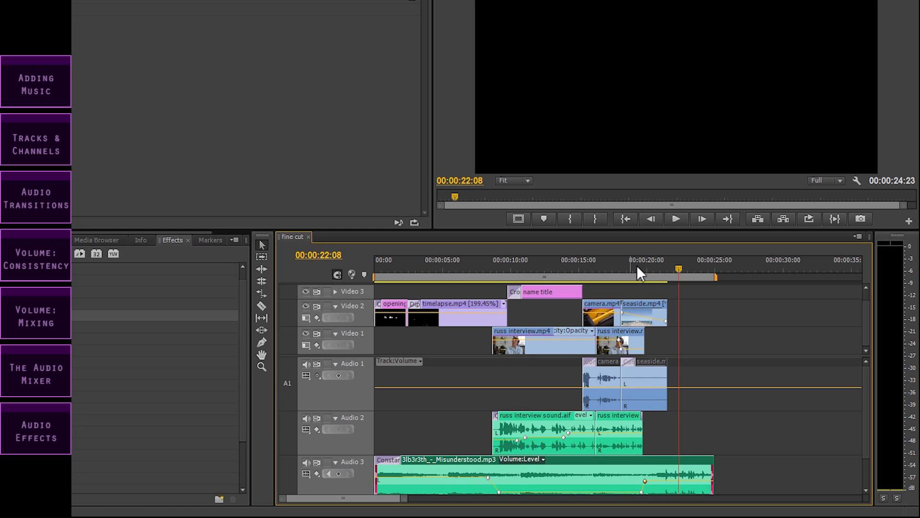
mouse_move(568, 387)
mouse_down()
mouse_move(568, 380)
mouse_move(567, 387)
mouse_up()
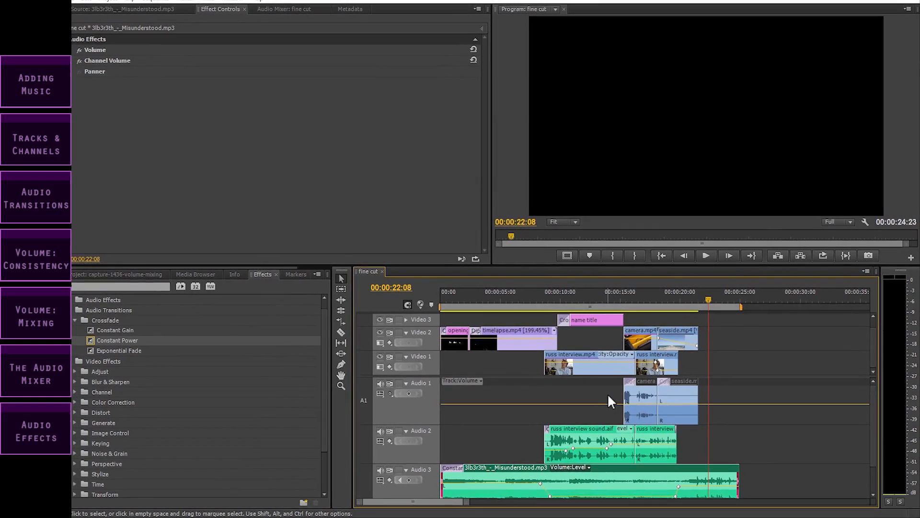
- Save the project and open the Audio Mixer for the fine cut sequence
key(ctrl+s)
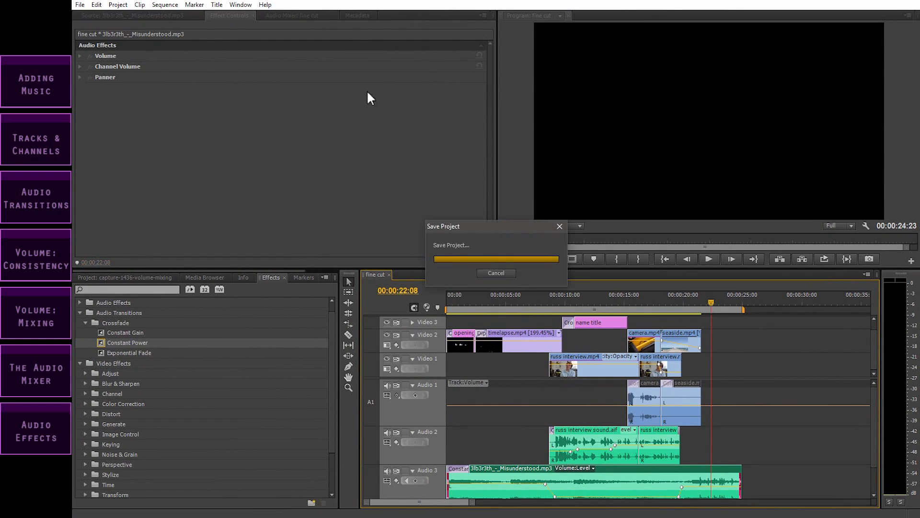
click(311, 15)
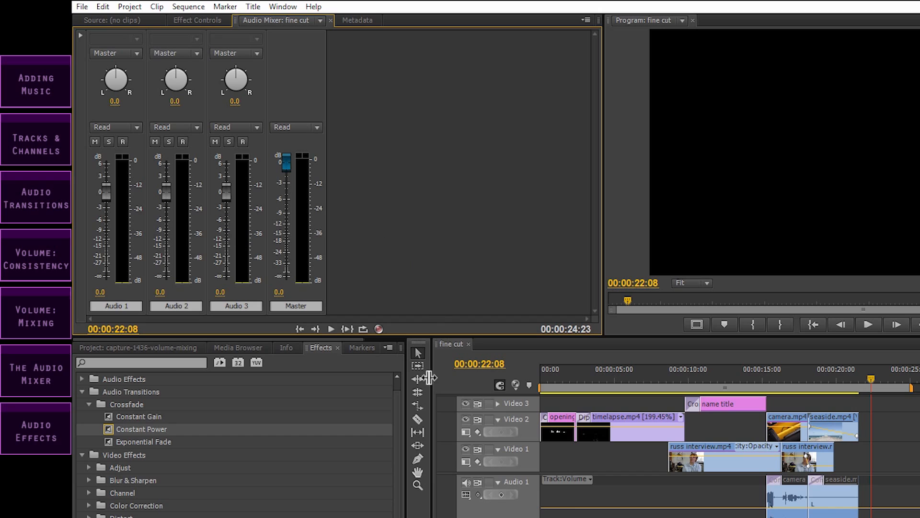
- Make the Audio 1 track slightly shorter in the timeline and rename it Nat Sound in the Audio Mixer
drag(520, 517, 520, 513)
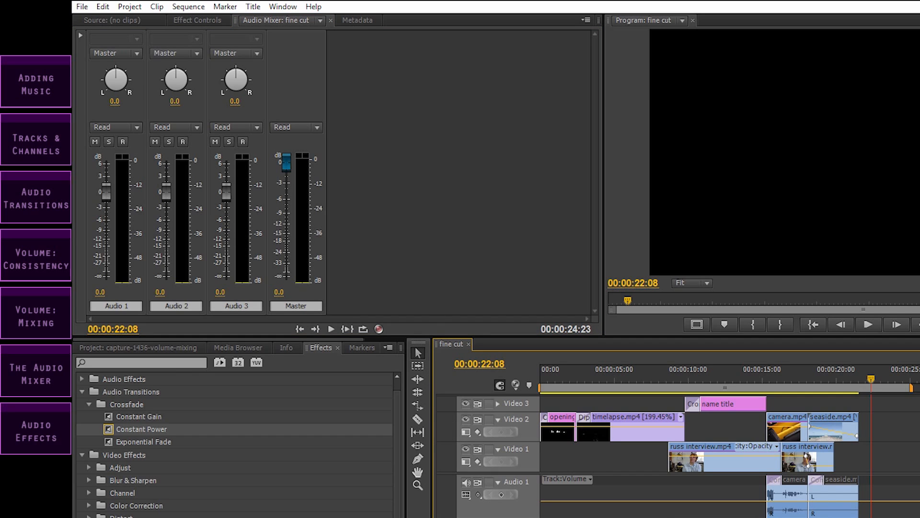
click(425, 283)
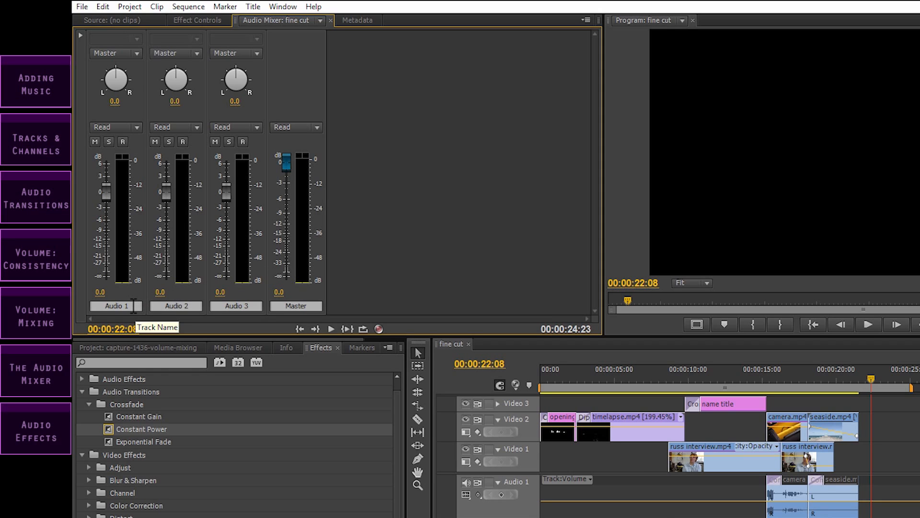
double_click(103, 305)
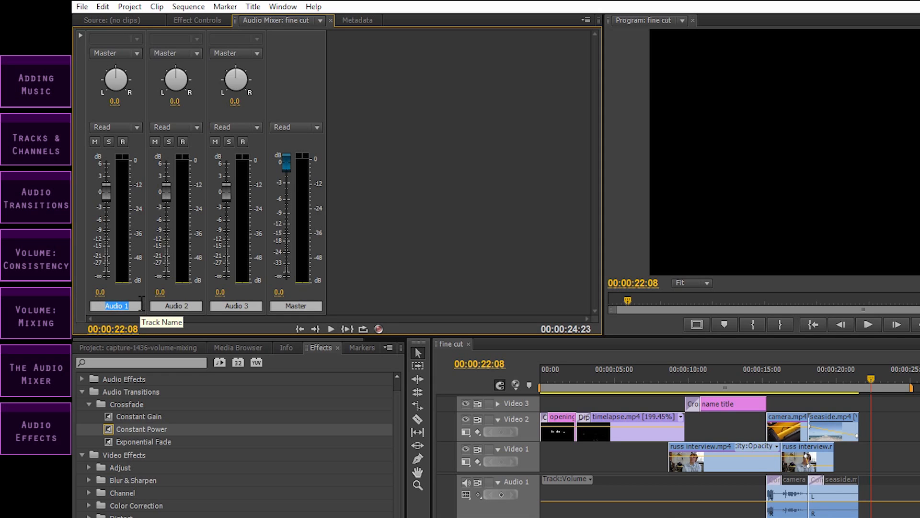
text(Nat Sound)
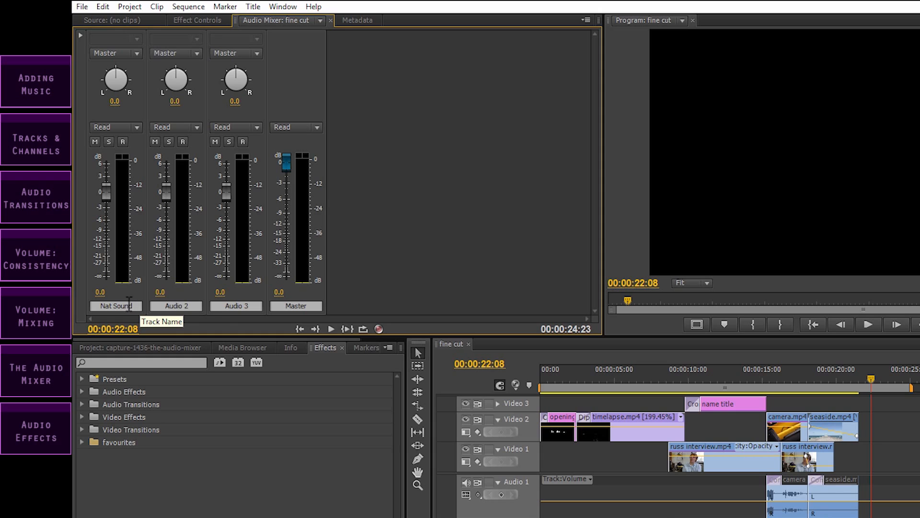
- Rename the Audio 2 track Interview and the Audio 3 track Music in the Audio Mixer
click(194, 305)
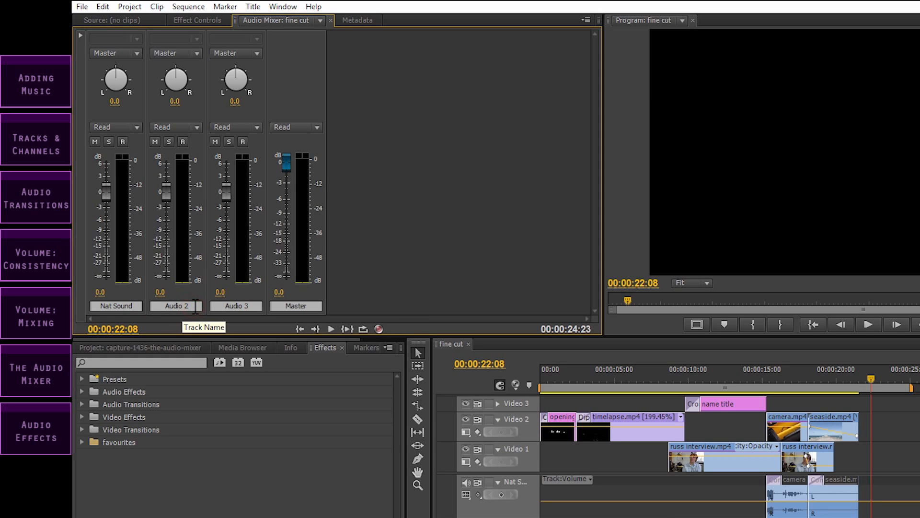
double_click(194, 305)
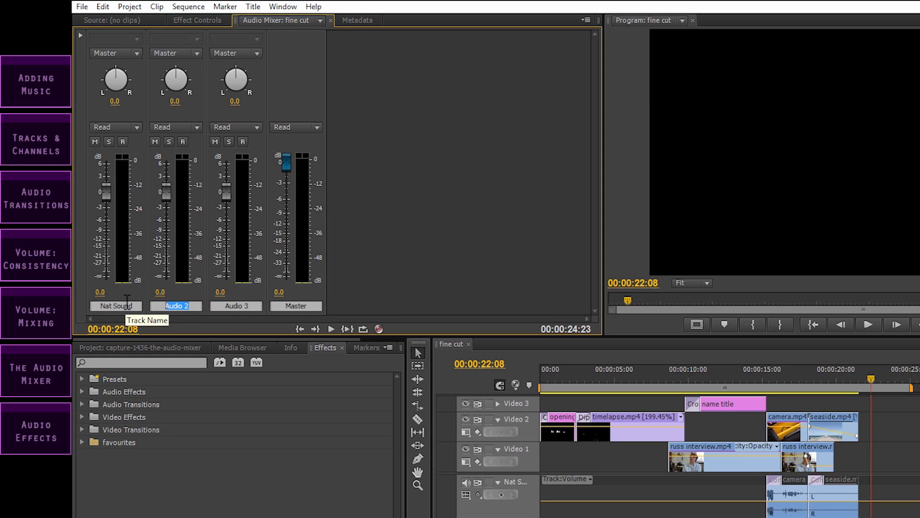
text(Interview)
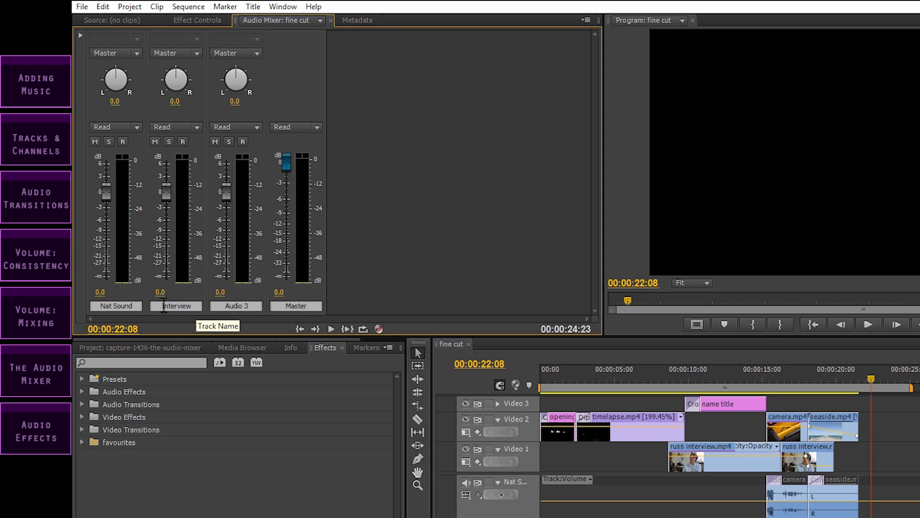
double_click(253, 305)
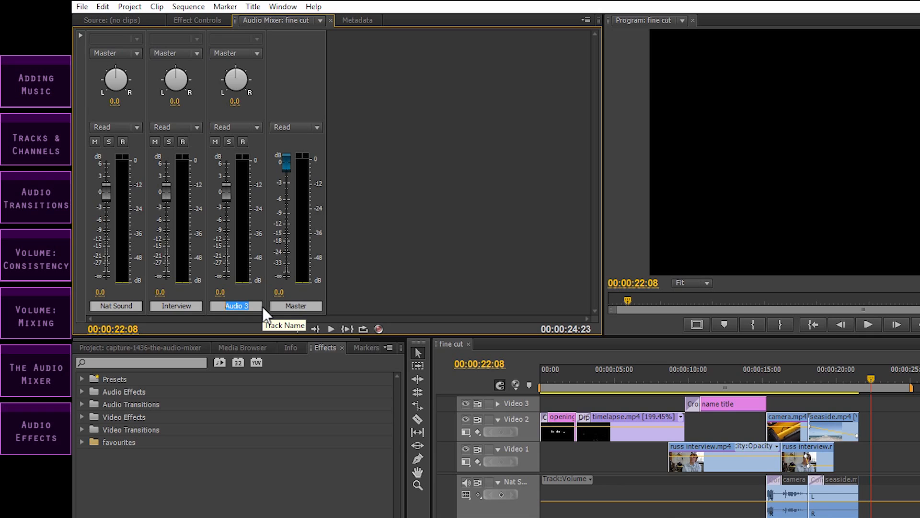
text(Music)
key(Return)
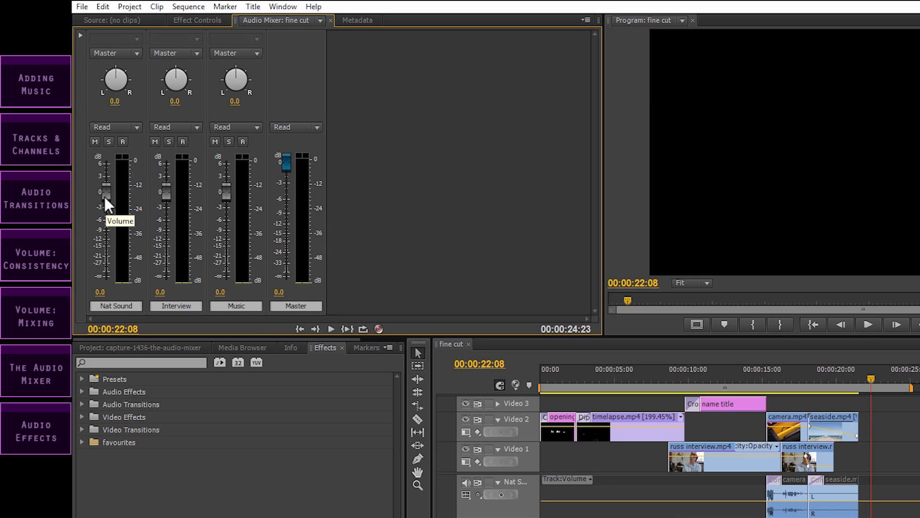
- Lower the Nat Sound track's volume to -7.0 dB and play the sequence from about 00:00:15 to 00:00:22:15
drag(105, 191, 108, 196)
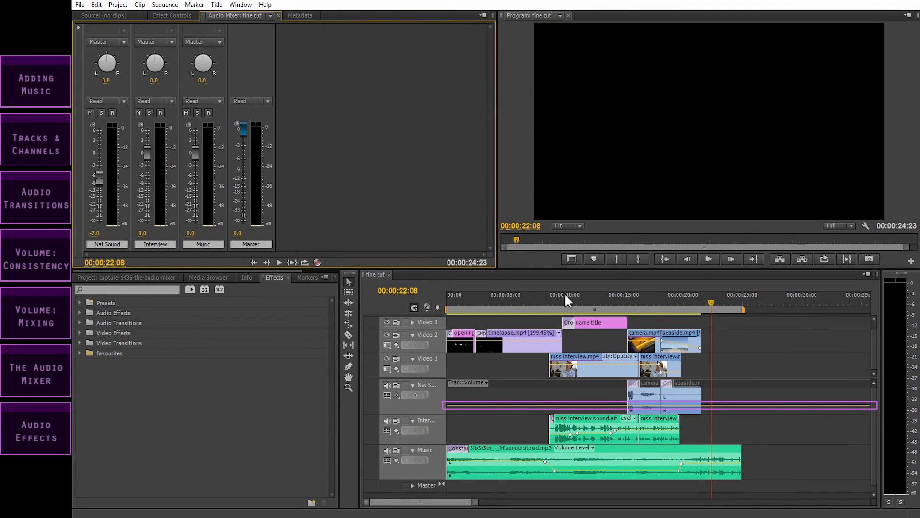
drag(711, 298, 622, 298)
key(space)
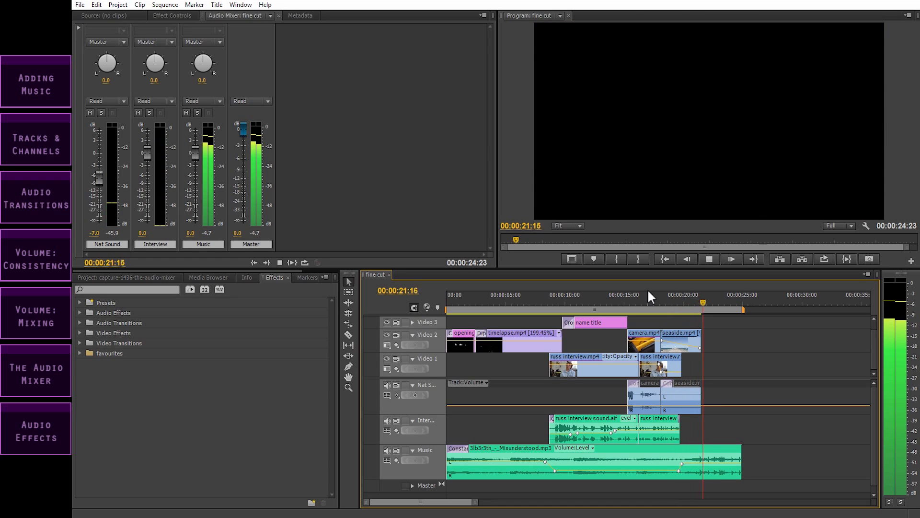
key(space)
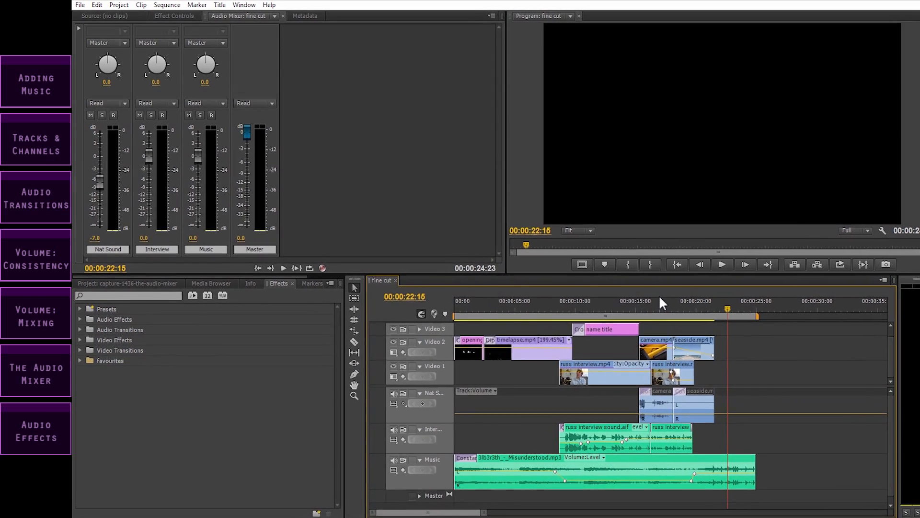
click(436, 217)
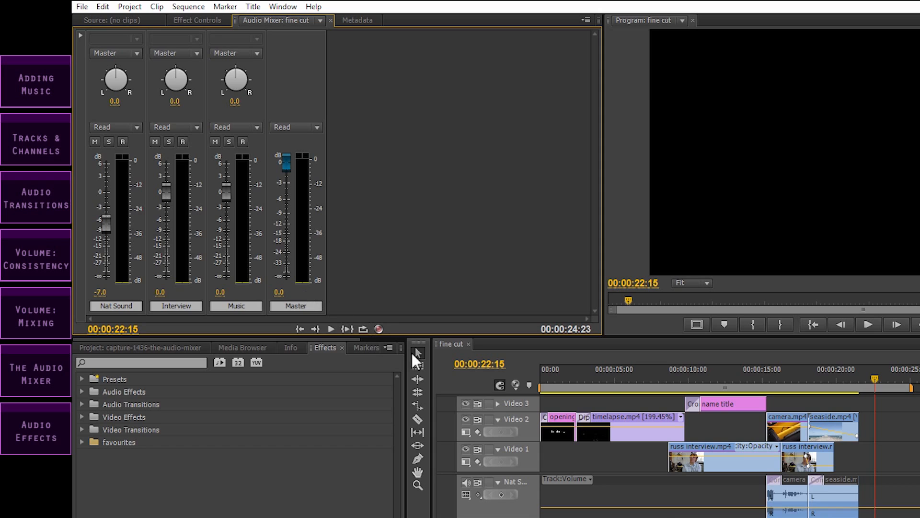
- Play the whole fine cut twice from the start, examining the peak levels and meters of each track and the master
drag(585, 372, 513, 376)
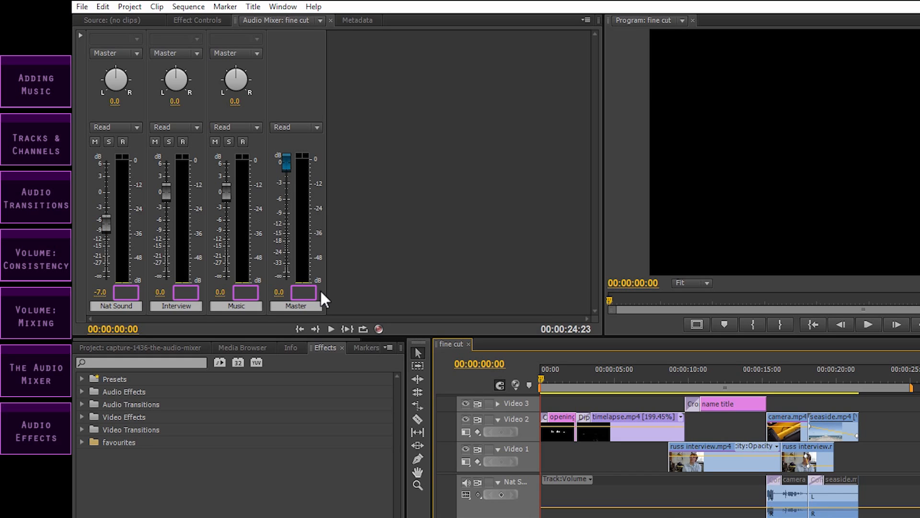
key(space)
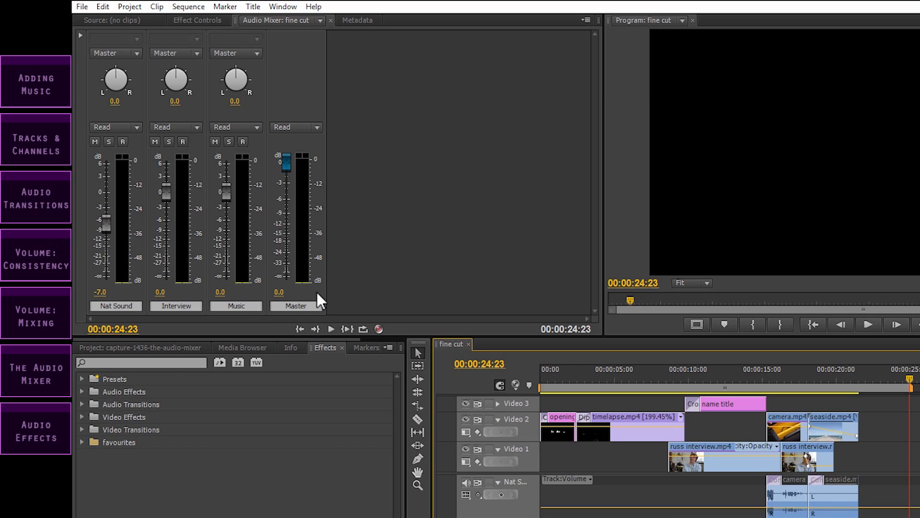
click(338, 171)
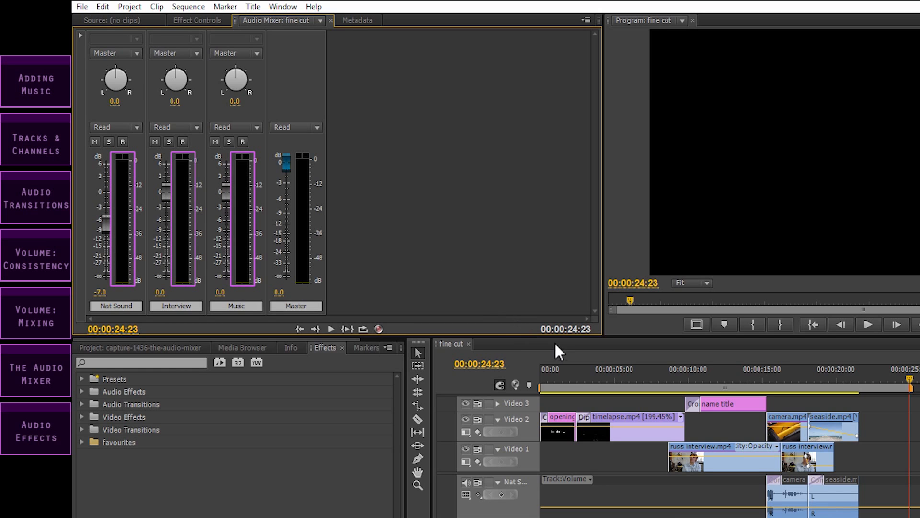
drag(576, 376, 518, 379)
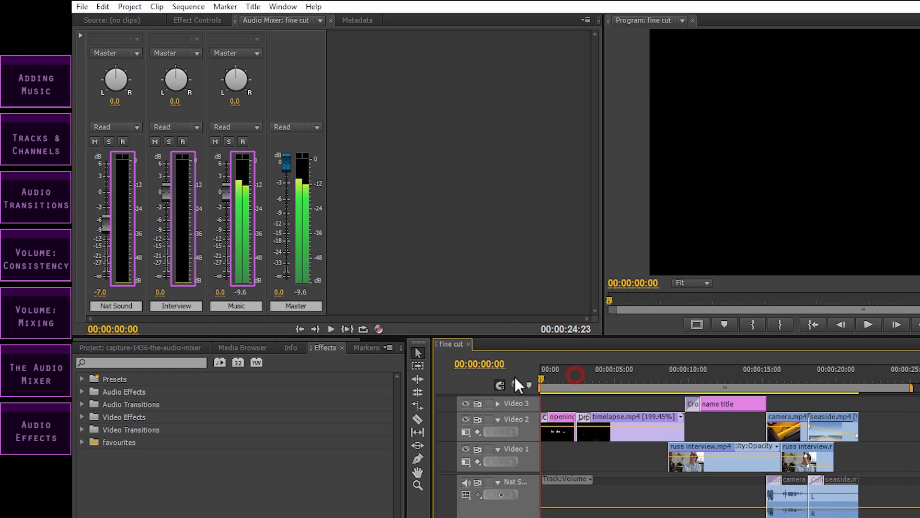
key(space)
click(424, 193)
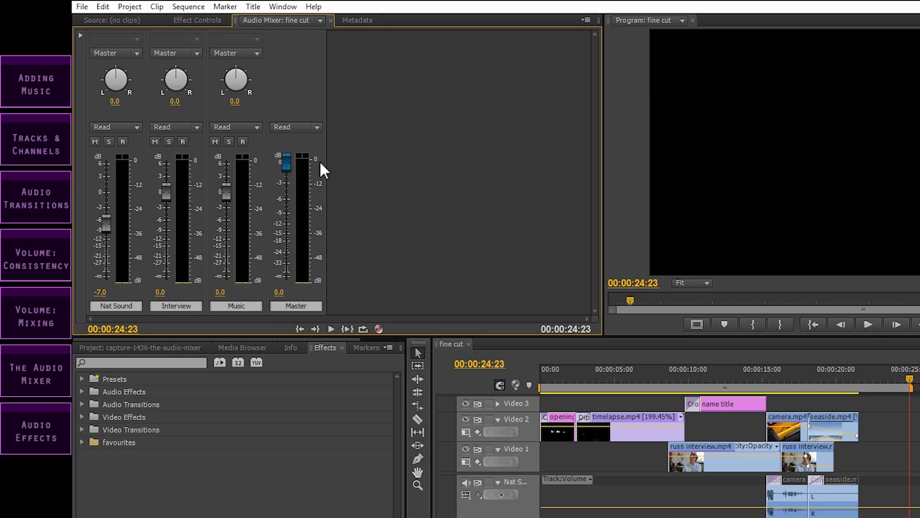
click(256, 127)
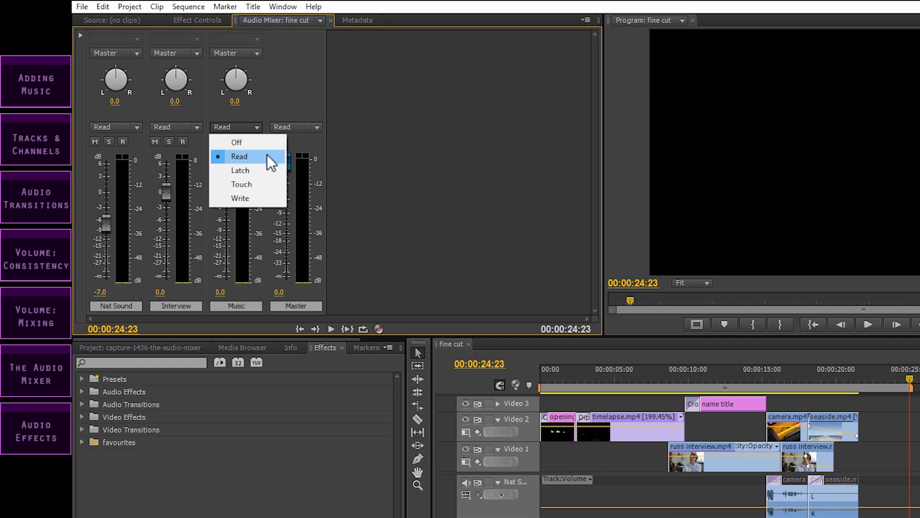
click(263, 111)
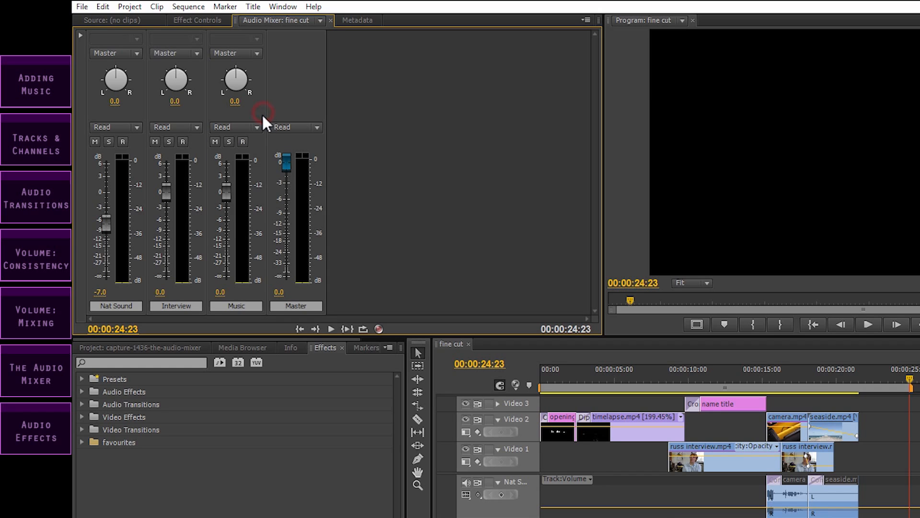
click(261, 125)
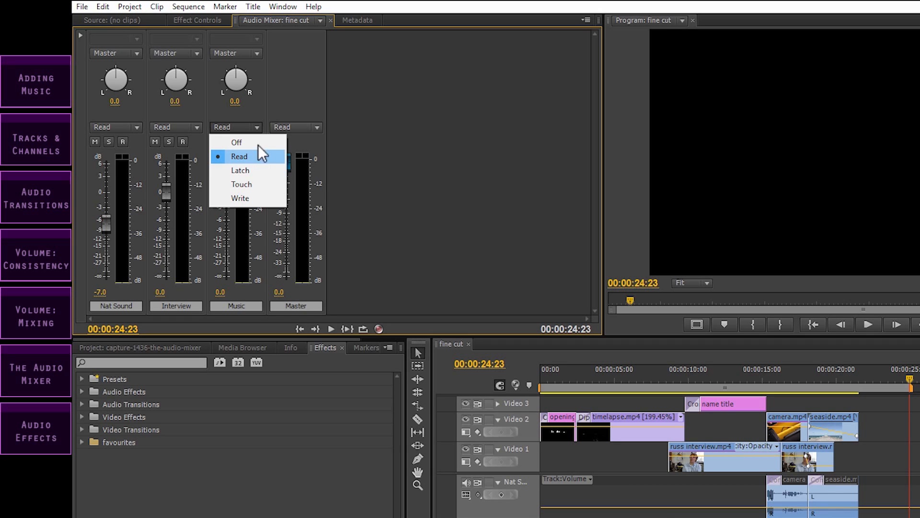
click(267, 108)
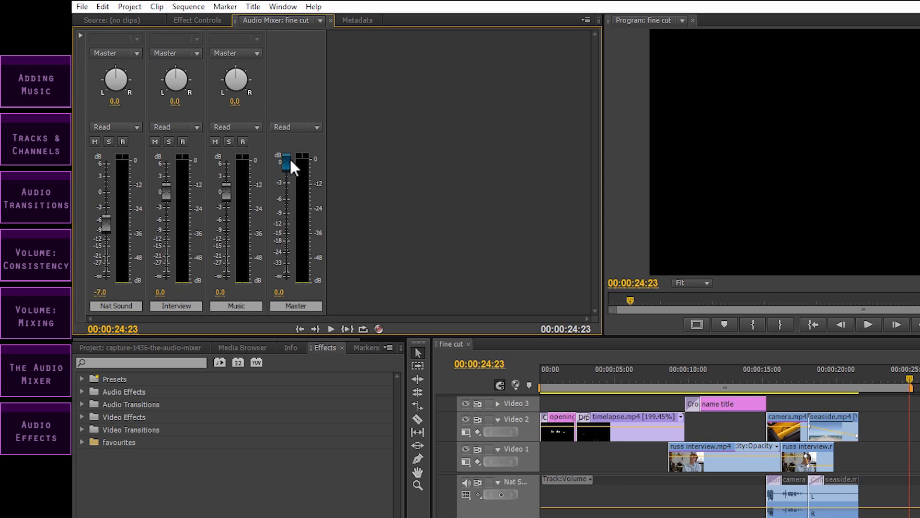
- Lower the Master volume to -1.0 dB and play the sequence from the start
drag(290, 161, 291, 168)
drag(557, 369, 531, 380)
click(445, 197)
key(space)
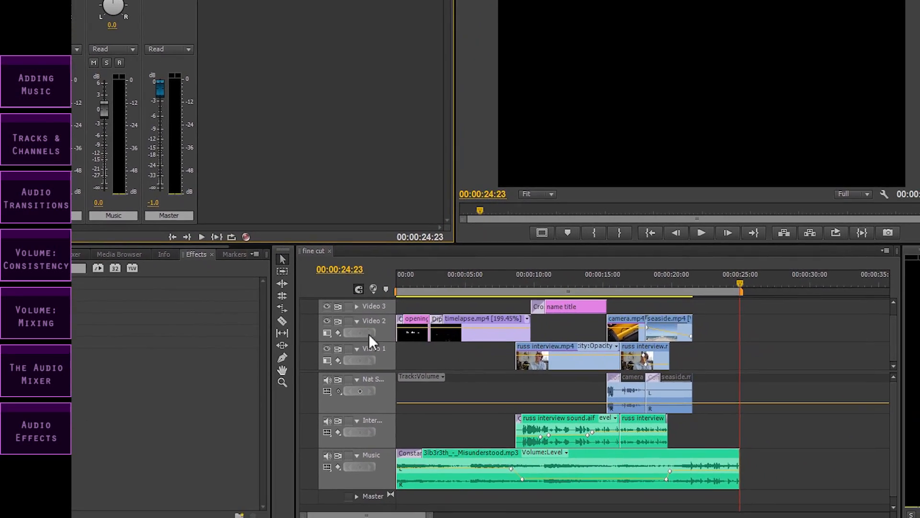
- Switch the Nat Sound track's keyframe display in the timeline from volume to Panner: Balance
mouse_move(406, 393)
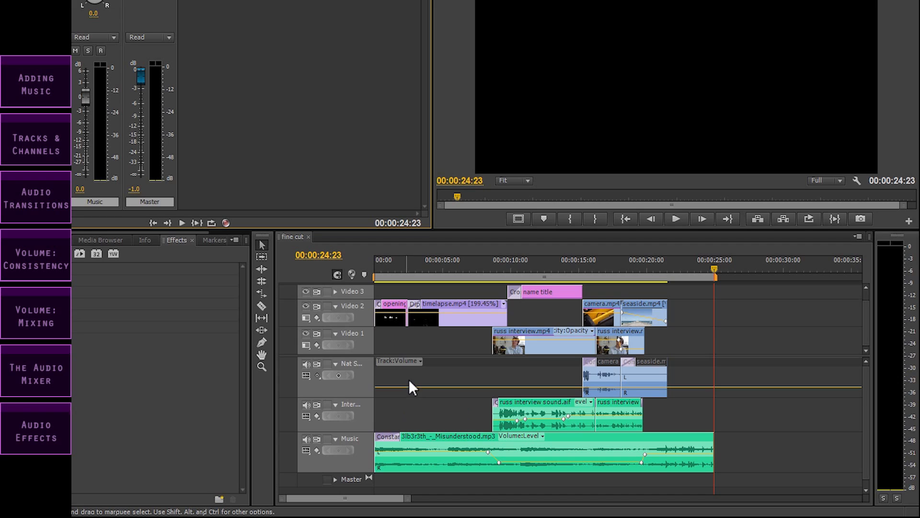
click(419, 360)
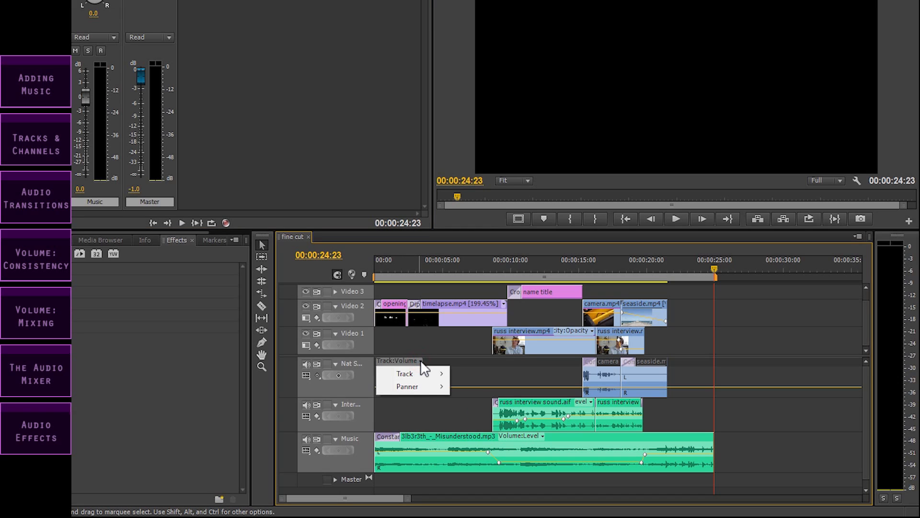
mouse_move(418, 386)
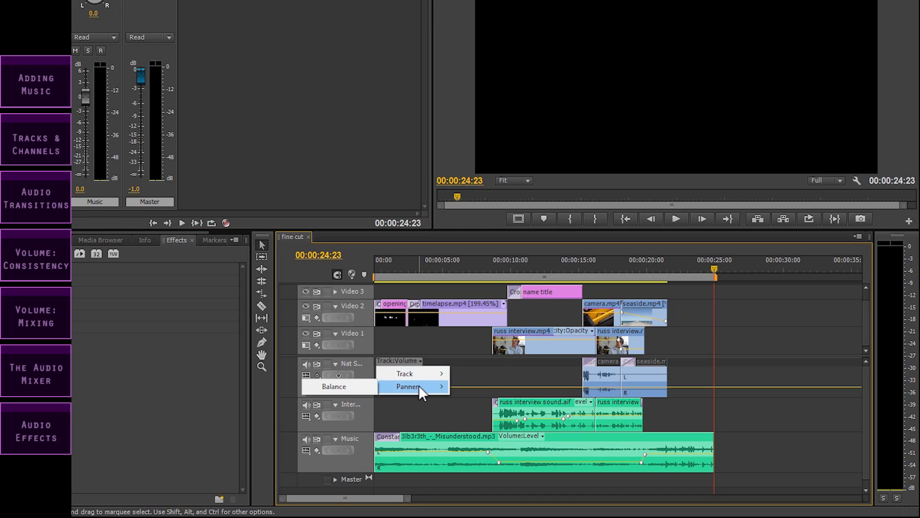
click(364, 386)
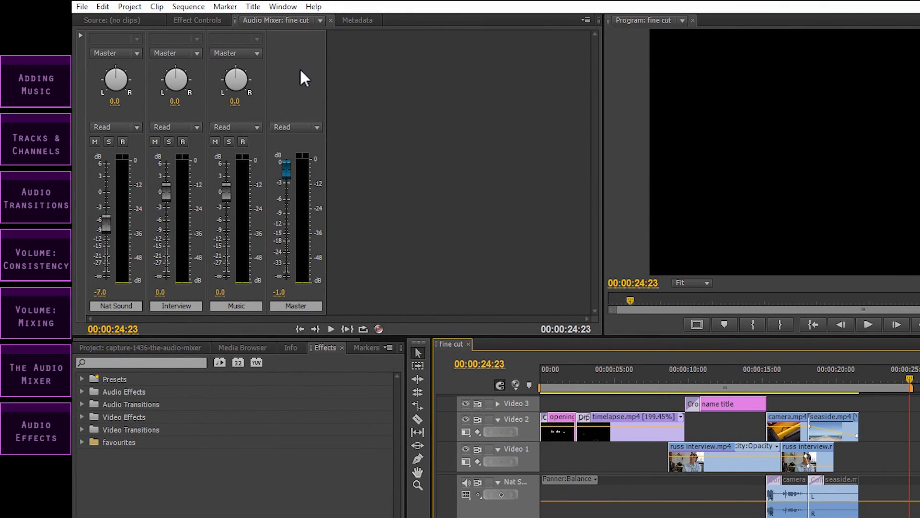
- Show the mixer's effects and sends area, add a Dynamics effect to the Interview track and open its editor beside the track strips
click(80, 34)
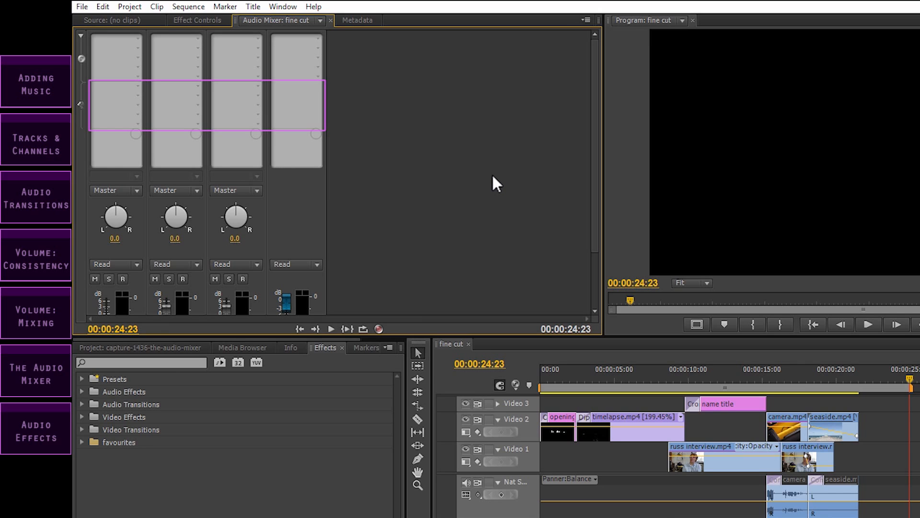
drag(595, 100, 597, 68)
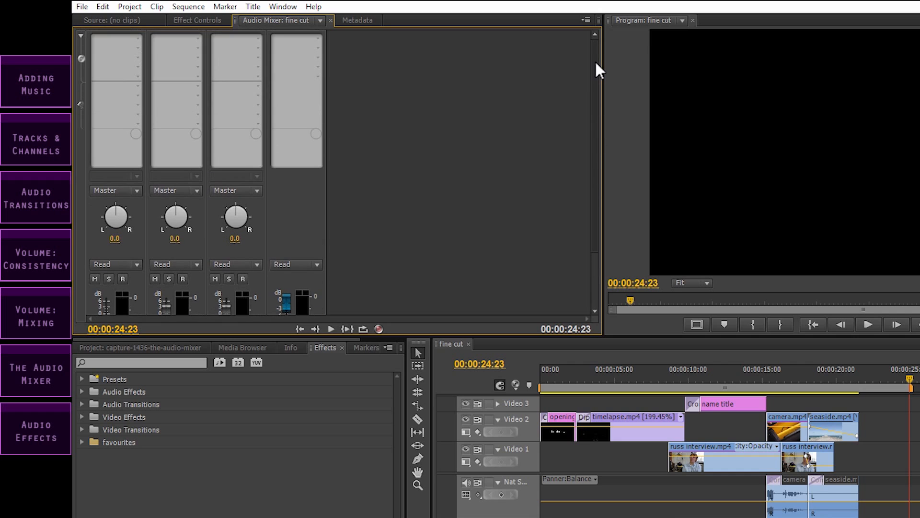
click(197, 37)
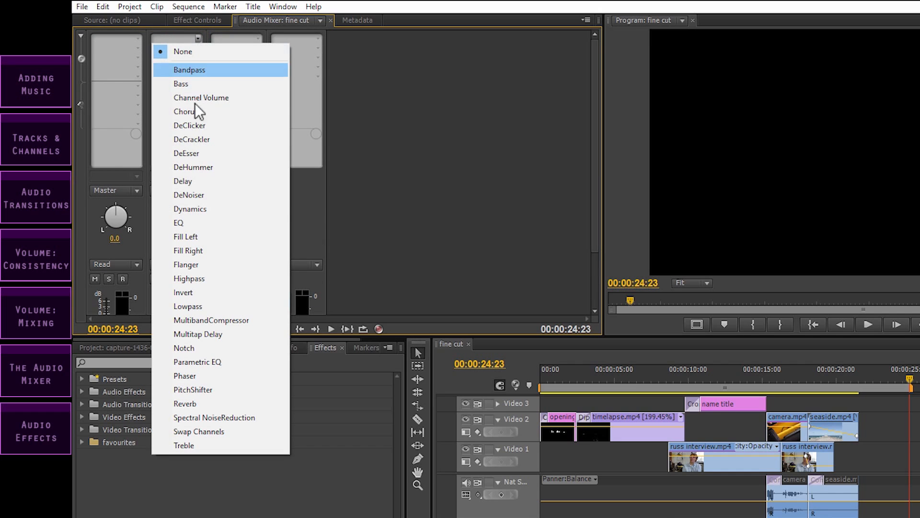
click(222, 210)
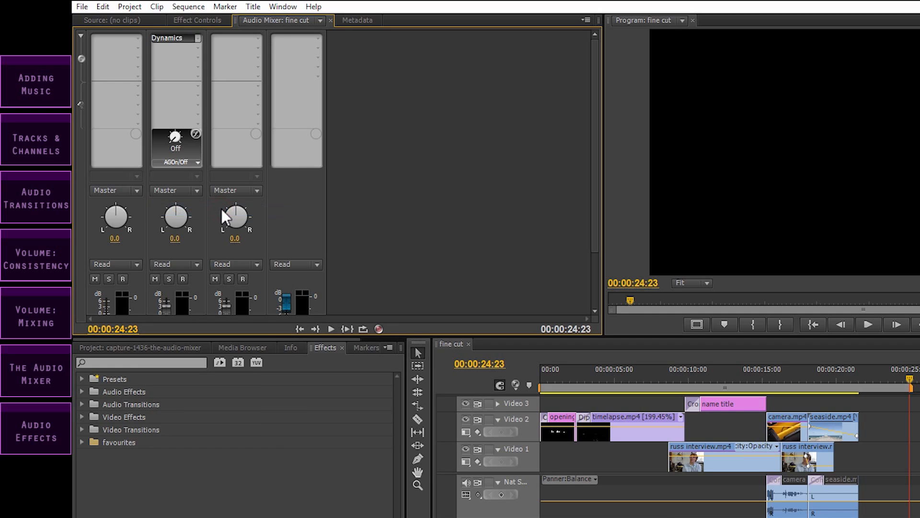
double_click(180, 40)
drag(186, 44, 427, 50)
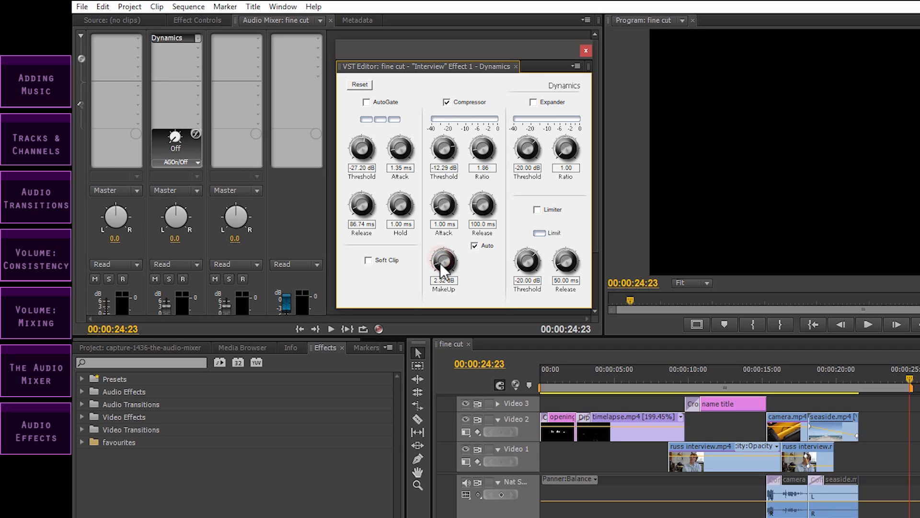
- Set the compressor's MakeUp to 2.50 dB and enable the Limiter with a threshold of -2.00 dB
click(444, 280)
text(2.5)
click(472, 286)
click(537, 209)
drag(525, 263, 527, 232)
- Bring the mixer's faders and meters into view and play the sequence from 00:00:07:22 until its picture fades out
drag(692, 379, 652, 379)
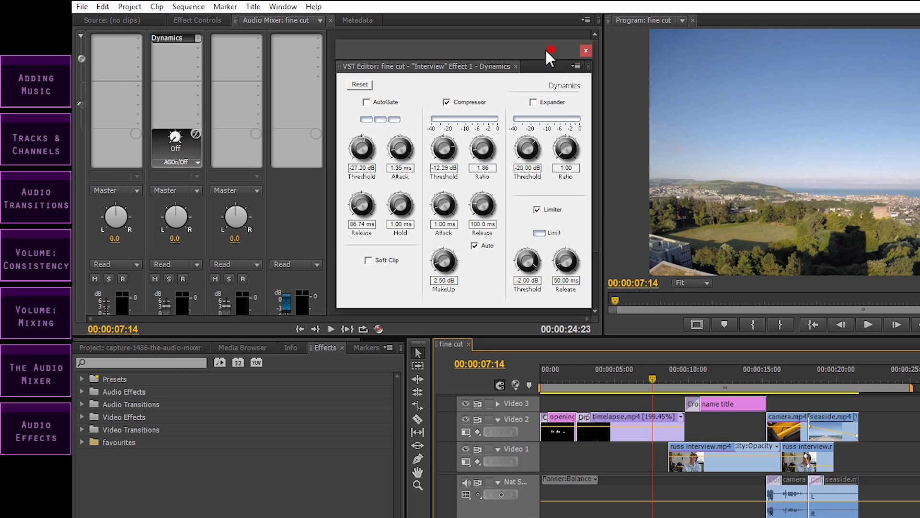
drag(545, 48, 537, 48)
drag(596, 93, 593, 146)
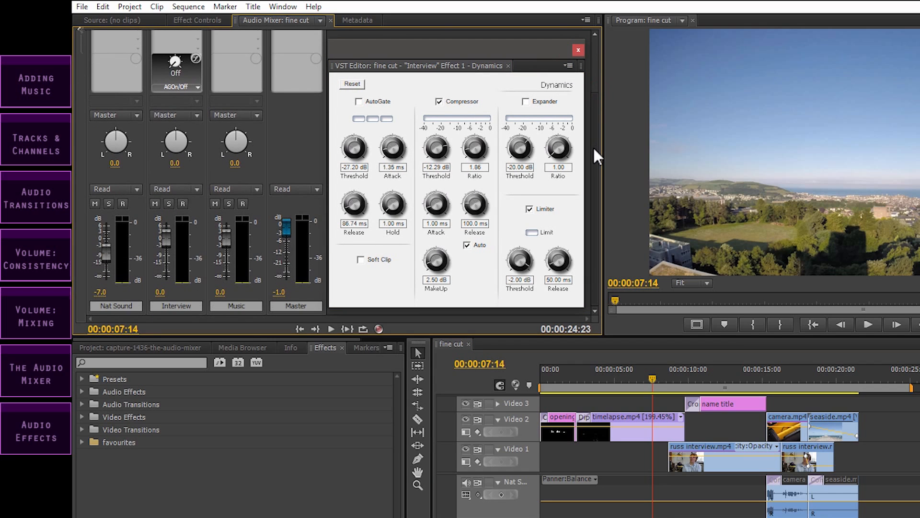
click(656, 377)
drag(659, 376, 661, 375)
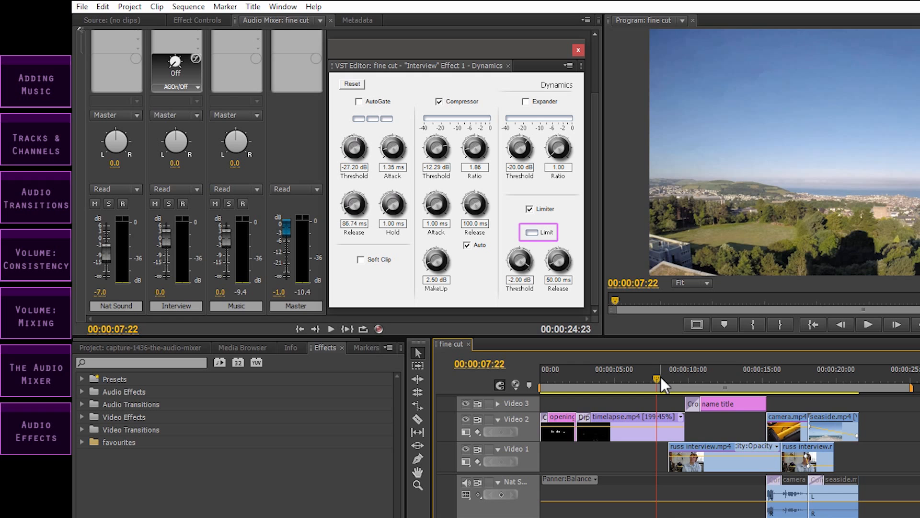
key(space)
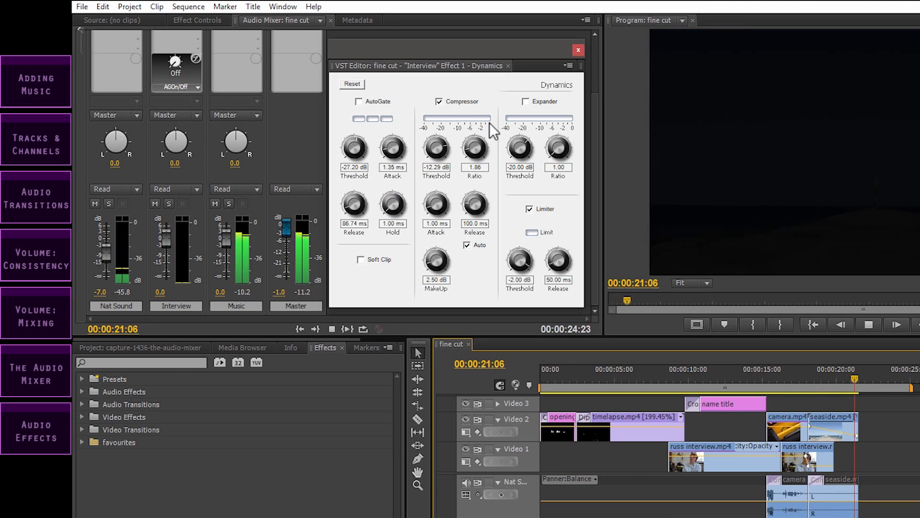
key(space)
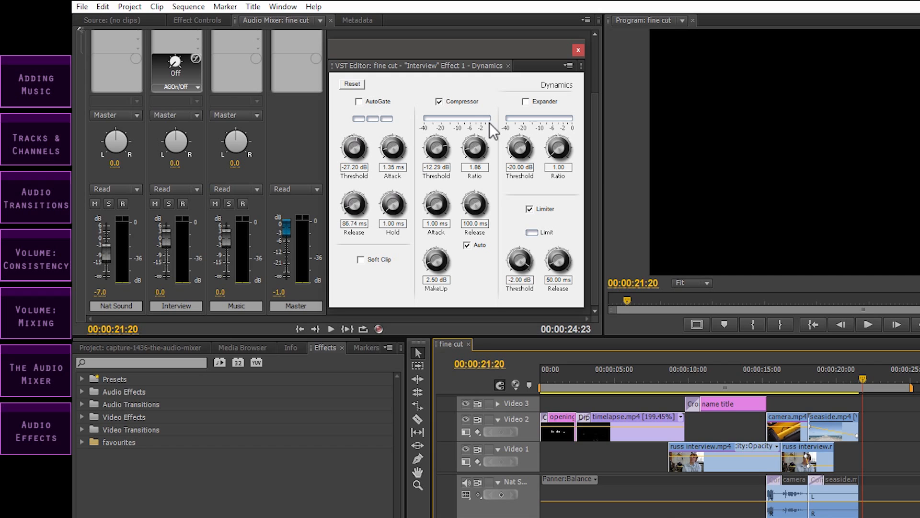
- Replay the sequence from 00:00:08:02 to check the whole mix, stopping at the closing fade
click(660, 379)
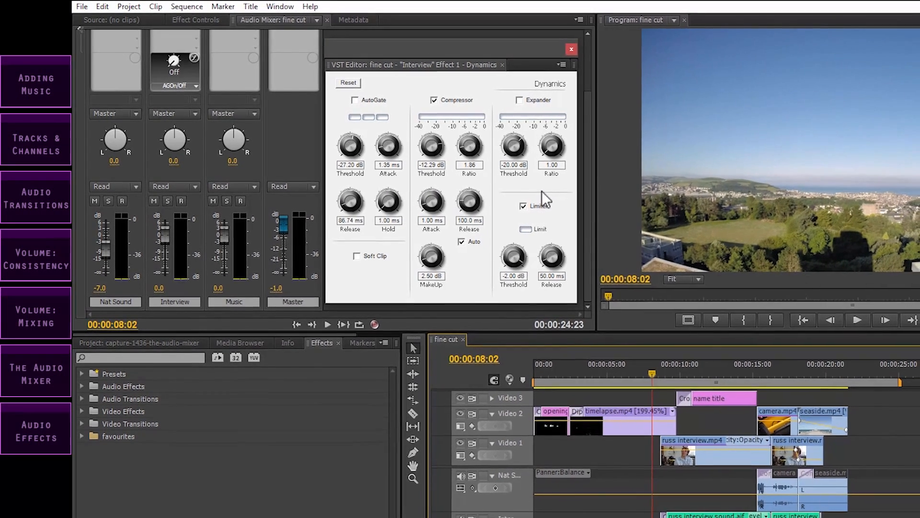
key(space)
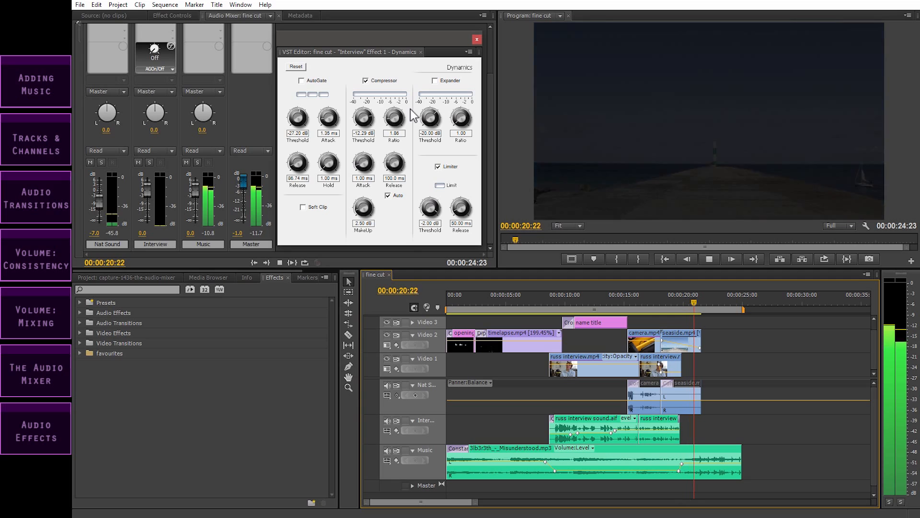
key(space)
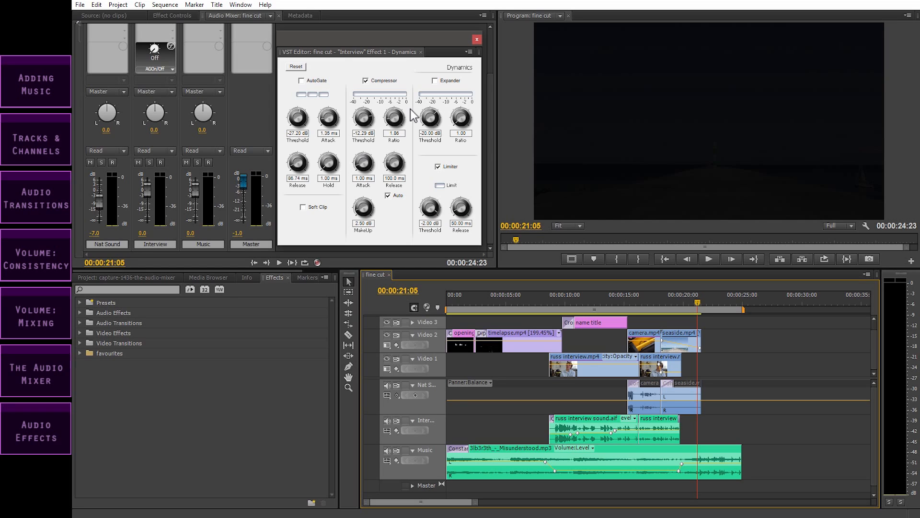
- Switch the compressor of the Interview track's Dynamics effect off and back on
click(367, 81)
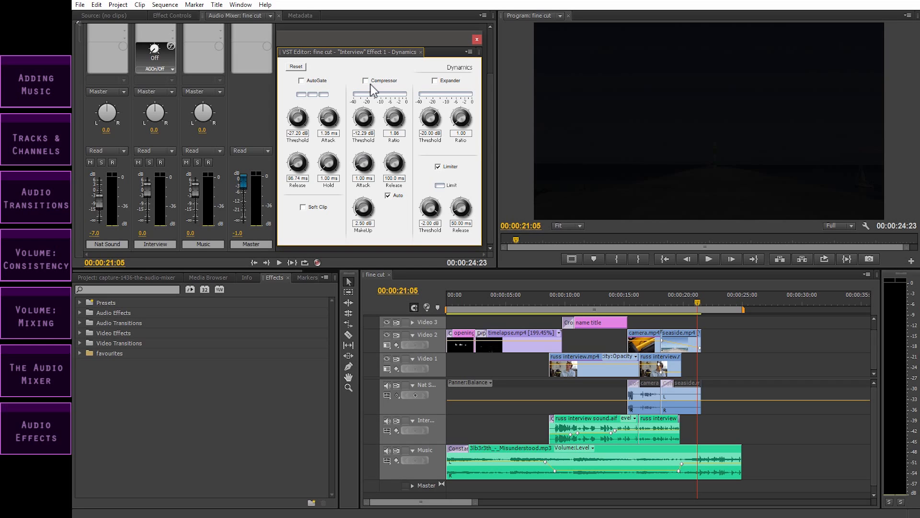
click(367, 81)
- Look through the effects available for the Interview track's second effect slot without adding one
drag(489, 95, 496, 42)
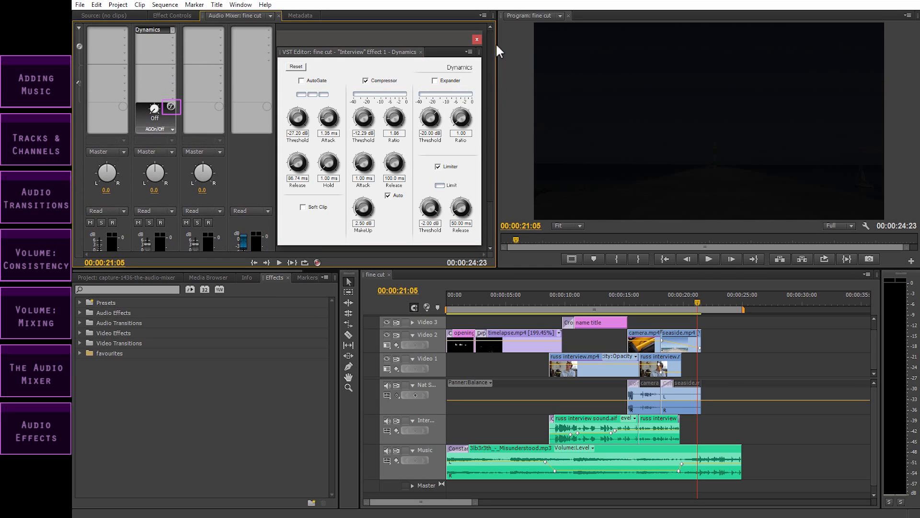
click(173, 34)
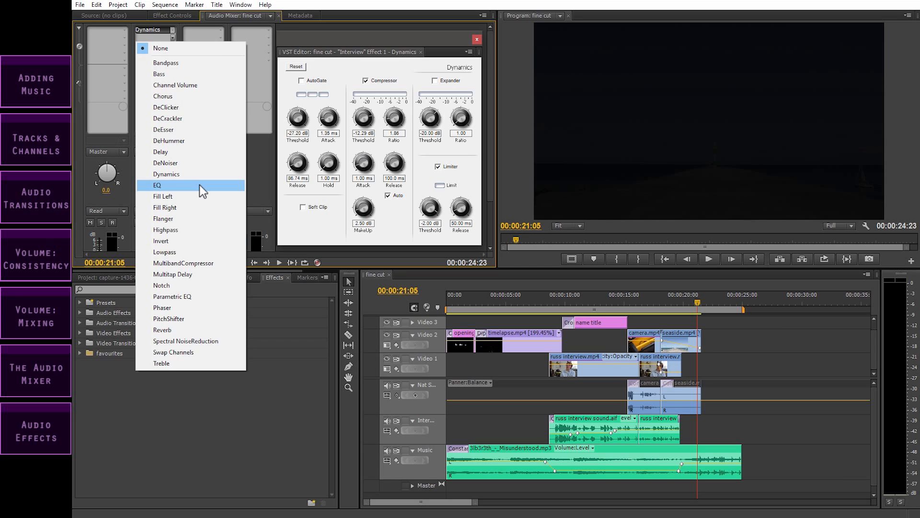
click(267, 394)
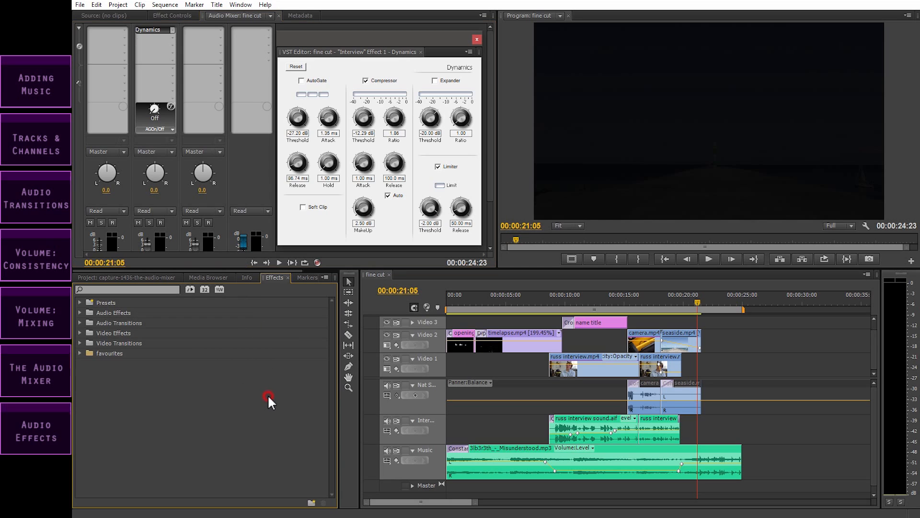
- Apply the EQ audio effect to the first interview sound clip on the Interview track
click(100, 312)
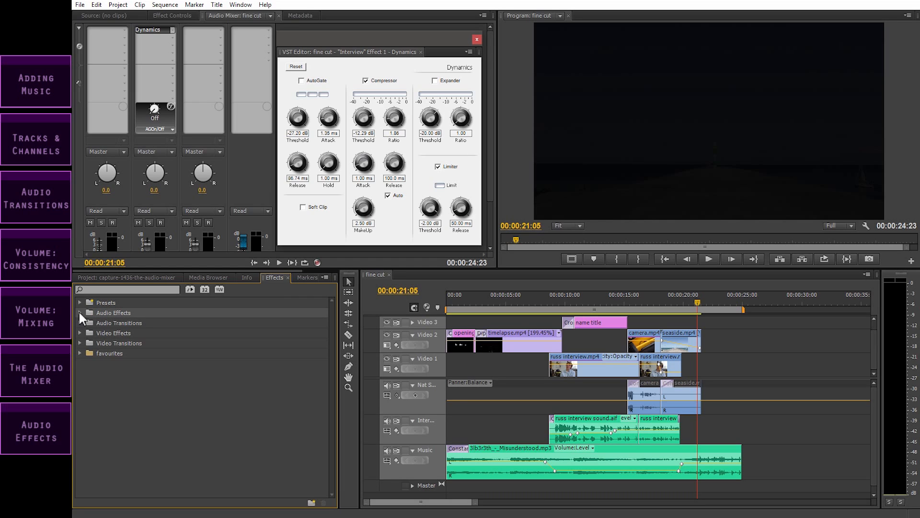
click(79, 312)
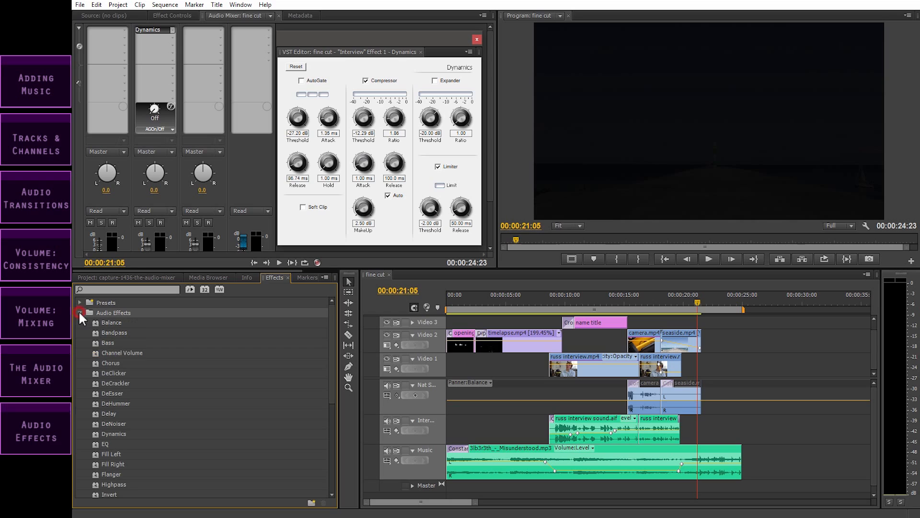
scroll(134, 381, down, 2)
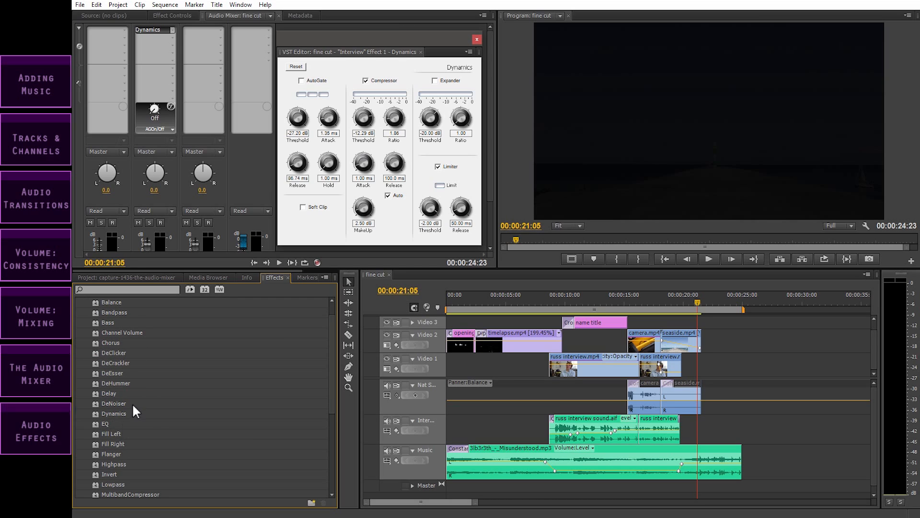
click(104, 424)
drag(105, 422, 585, 420)
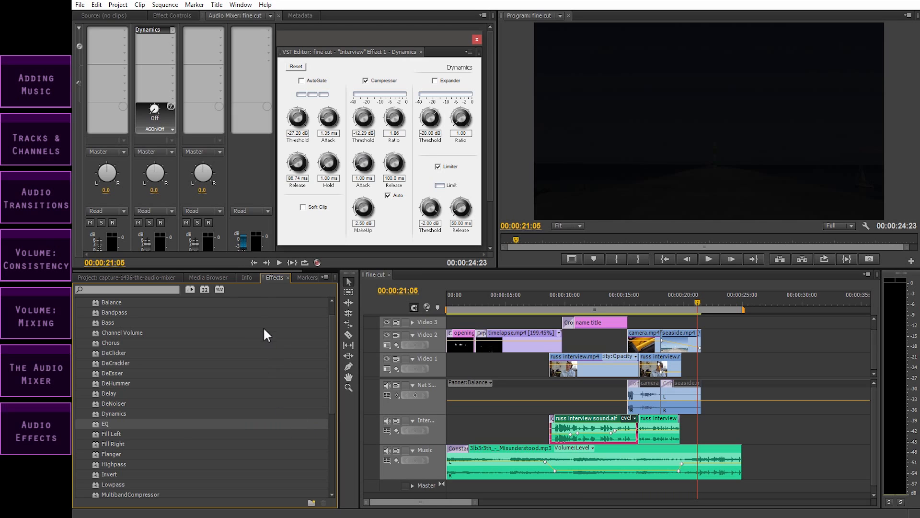
- Show the interview sound clip's effect settings and expand the EQ's individual parameters
click(171, 16)
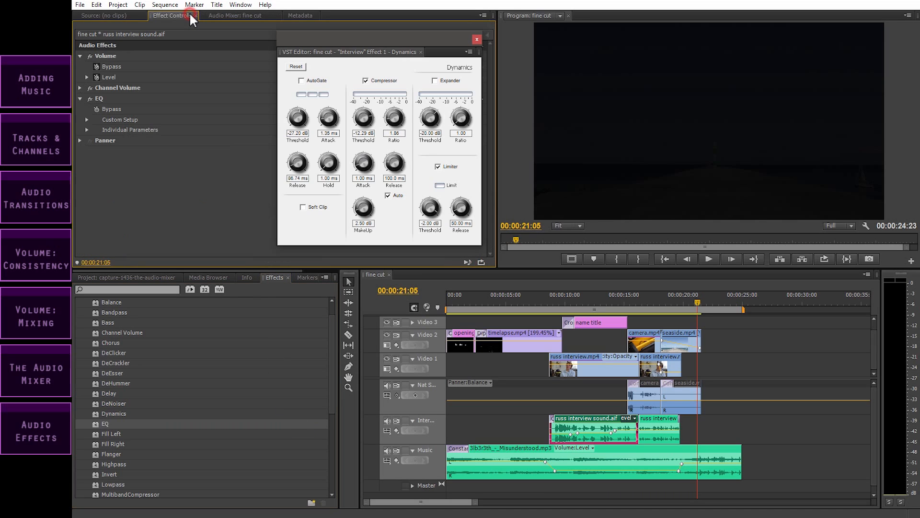
click(101, 98)
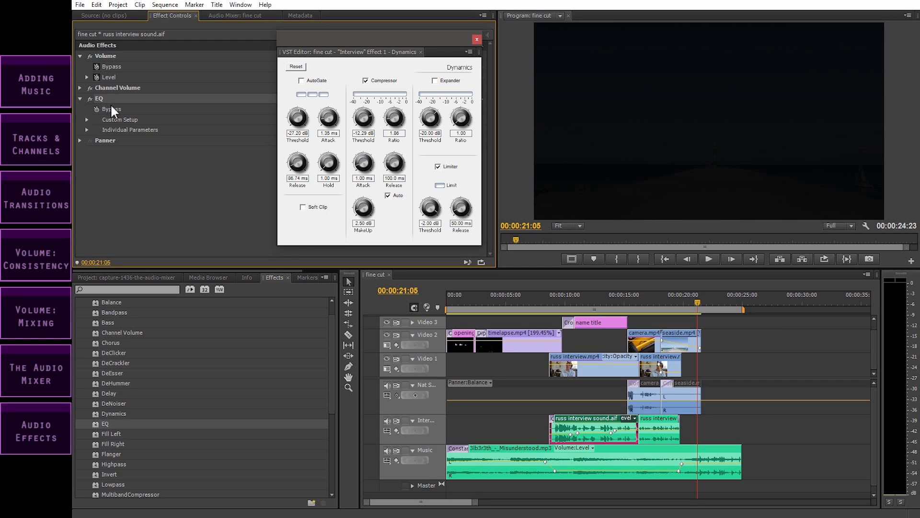
click(86, 128)
scroll(147, 170, down, 1)
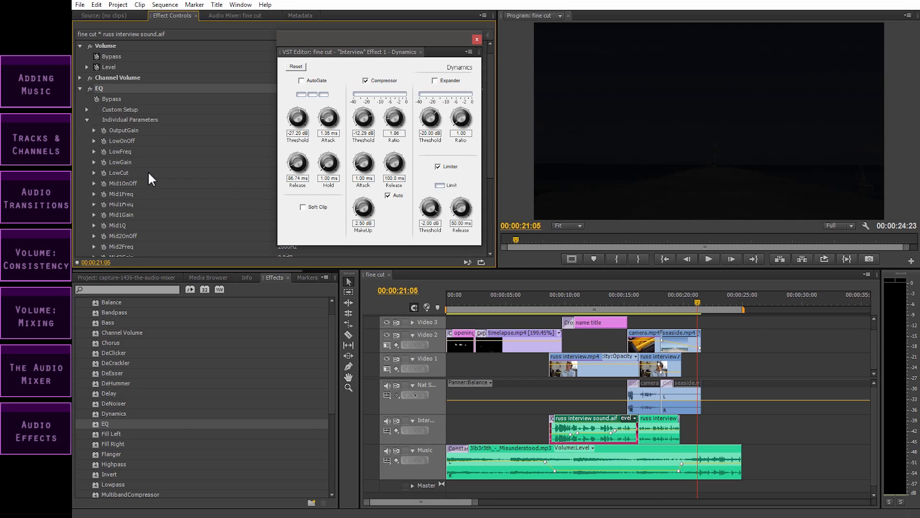